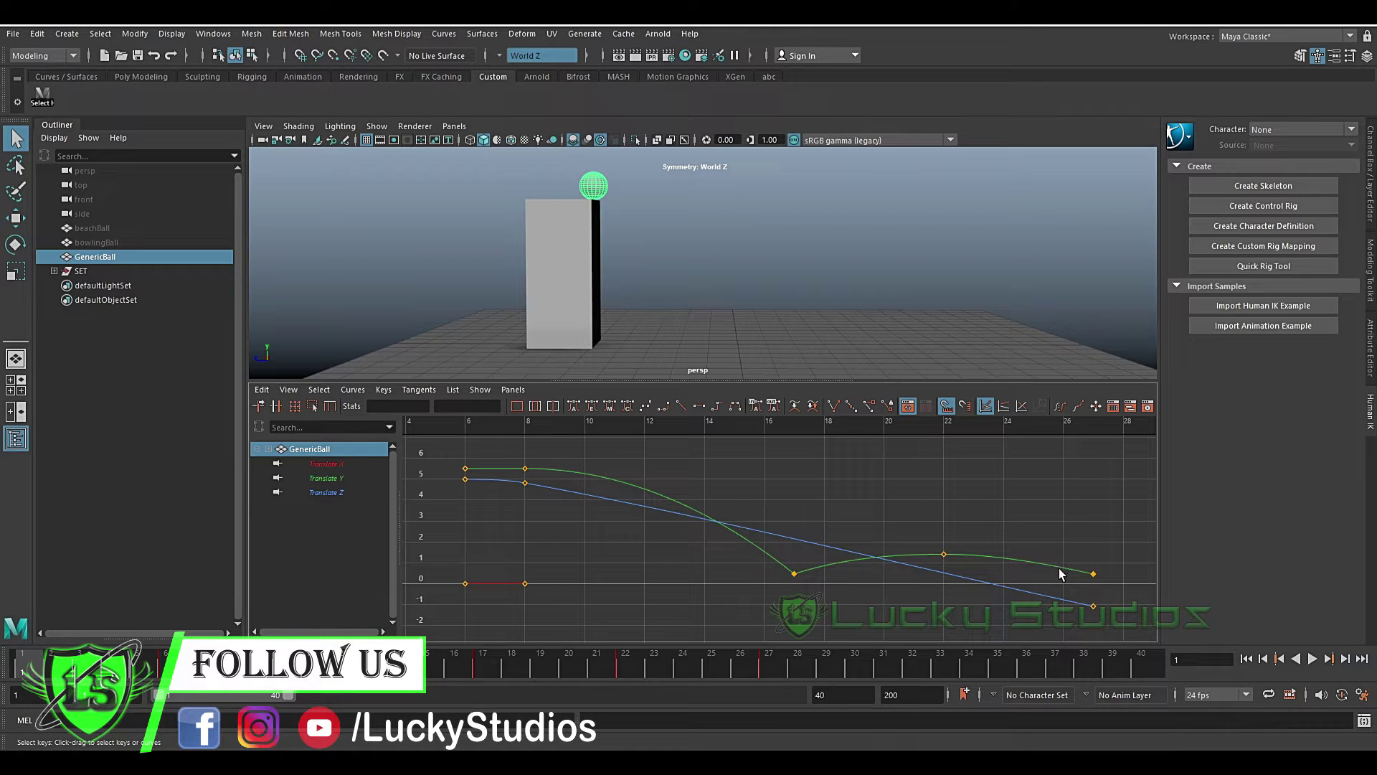
Frame GenericBall's translate curves, play the roll off the box, and rewind to frame 1.
key("f")
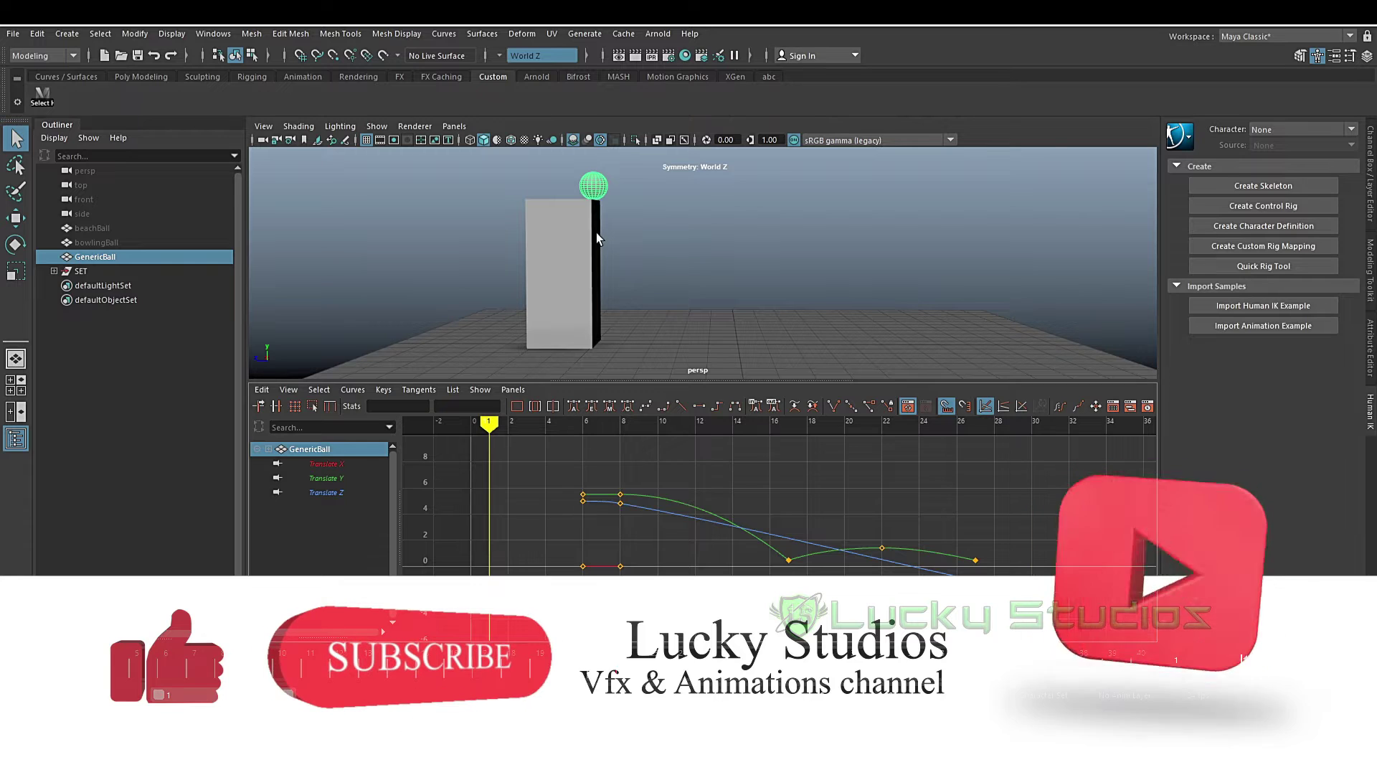
key("alt+v")
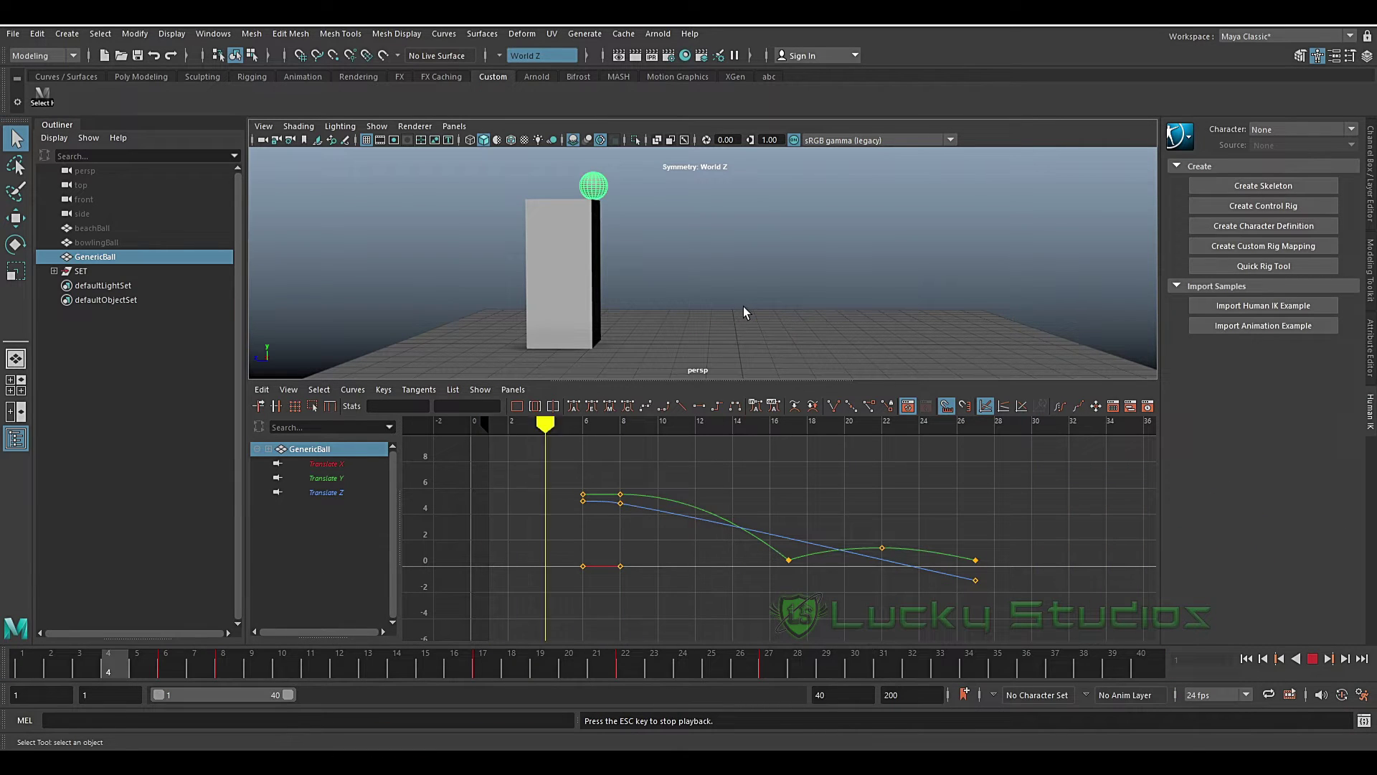
key("Escape")
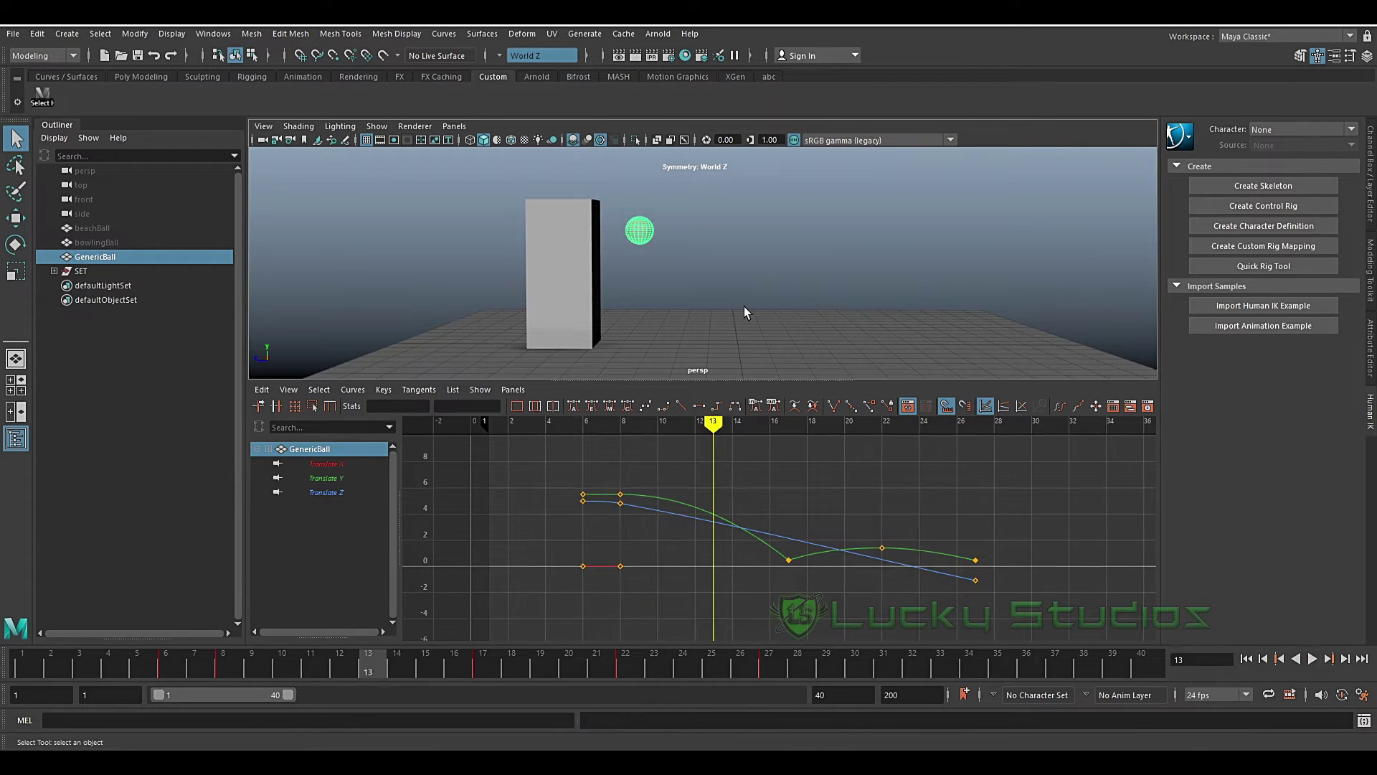
left_click_drag(370, 669, 24, 666)
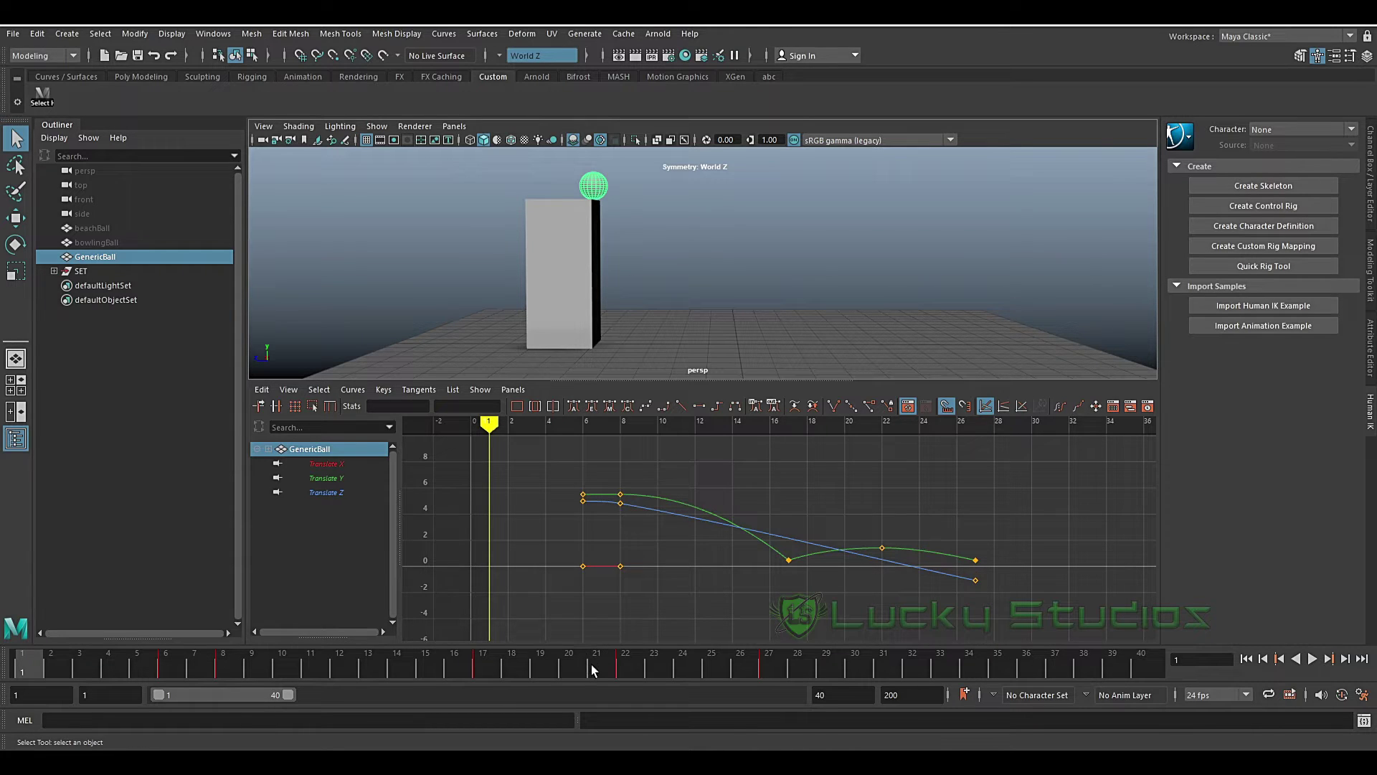
Record a playblast of the ball animation from the Animation shelf.
right_click(561, 661)
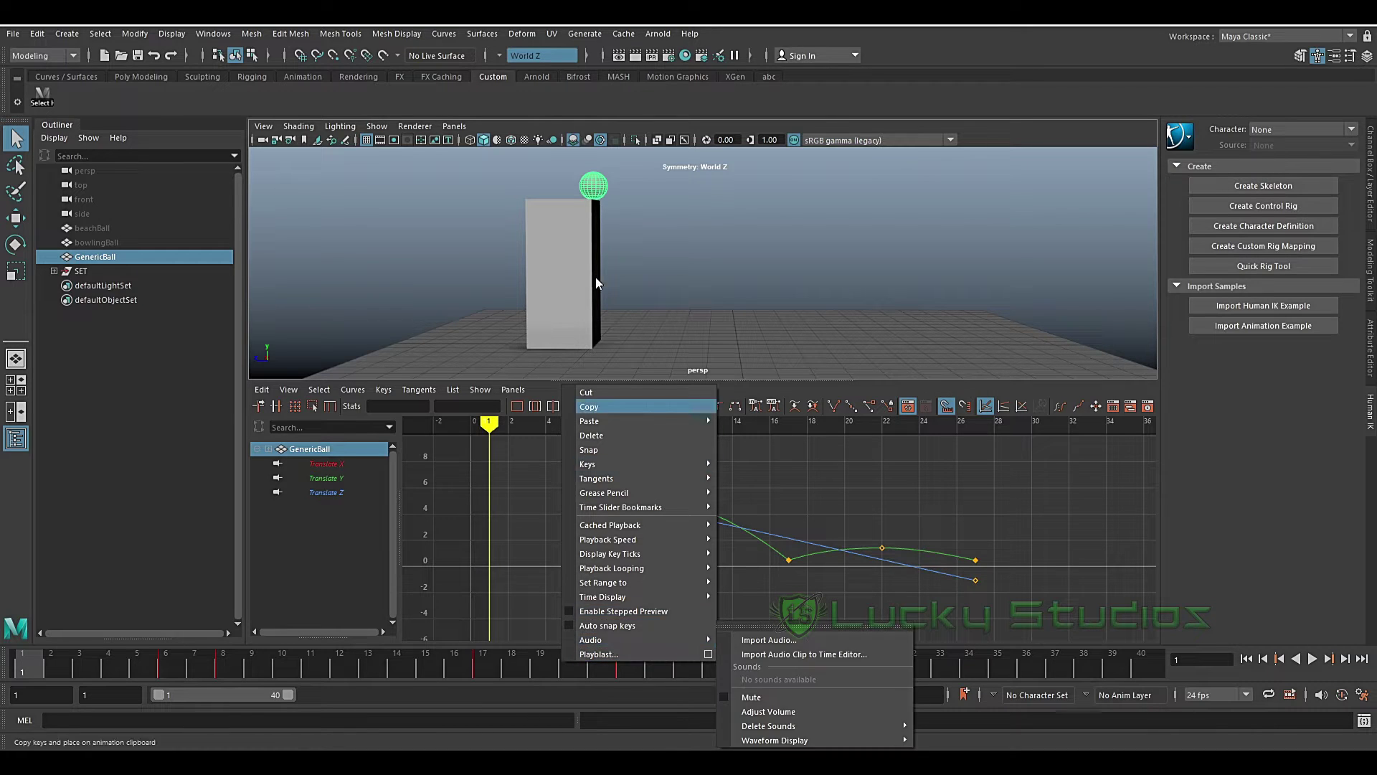
left_click(298, 78)
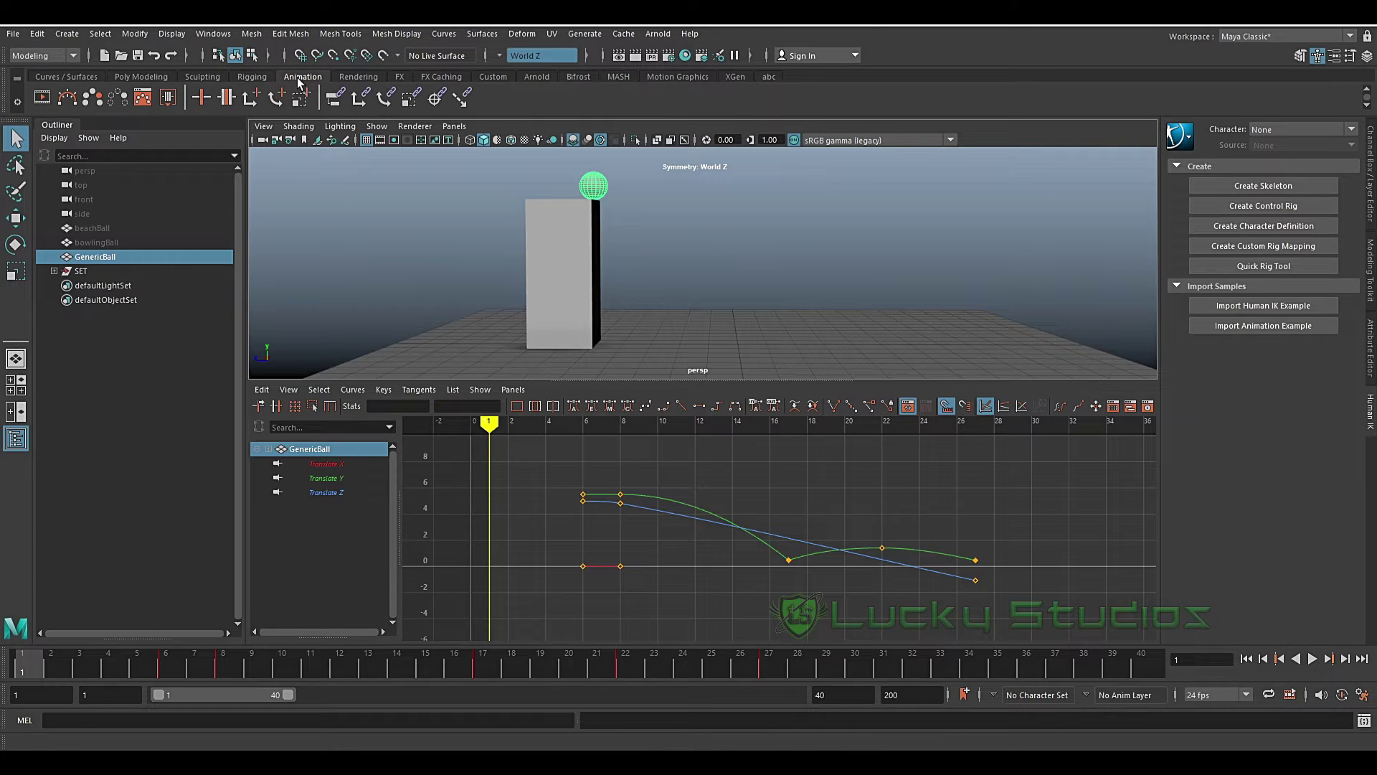
left_click(43, 104)
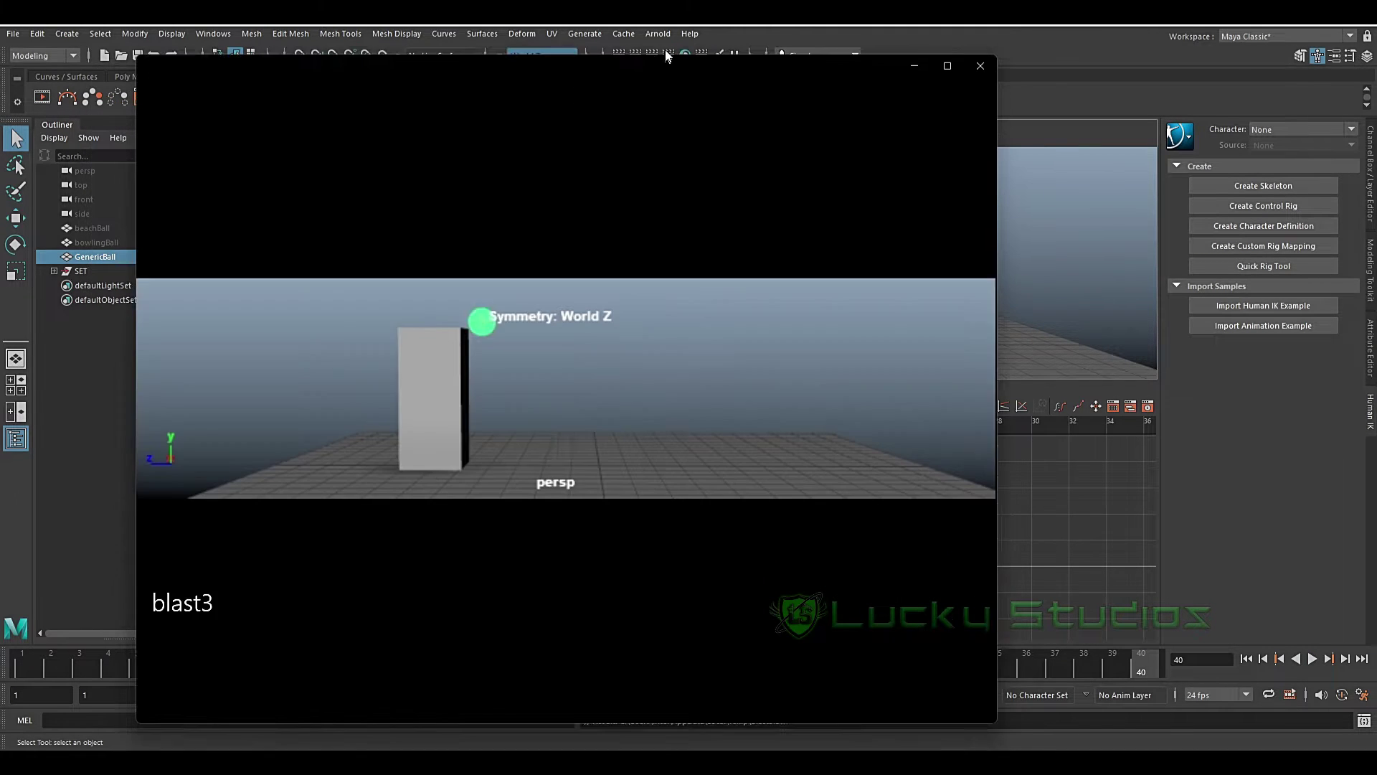
Replay the blast3 preview, close the player, and deselect the ball.
left_click_drag(666, 56, 673, 28)
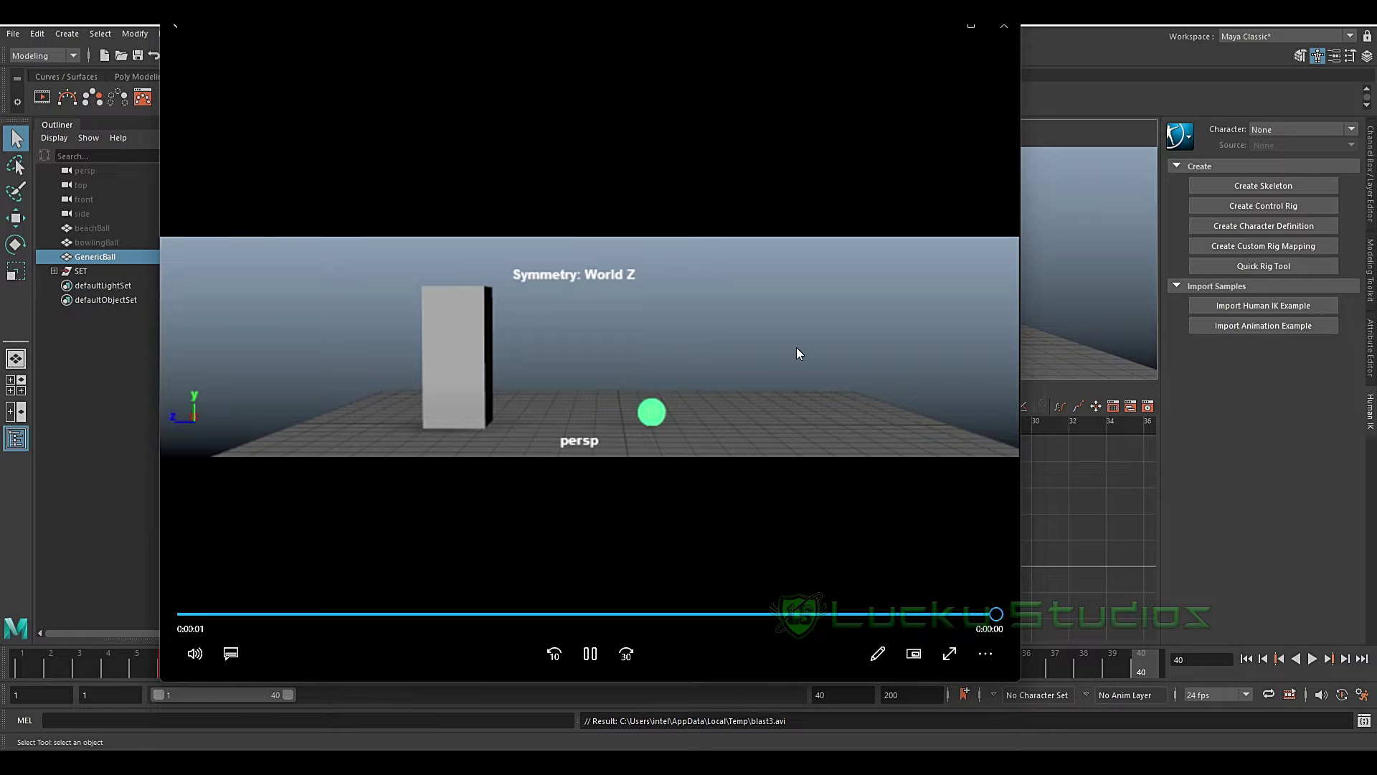
left_click(596, 656)
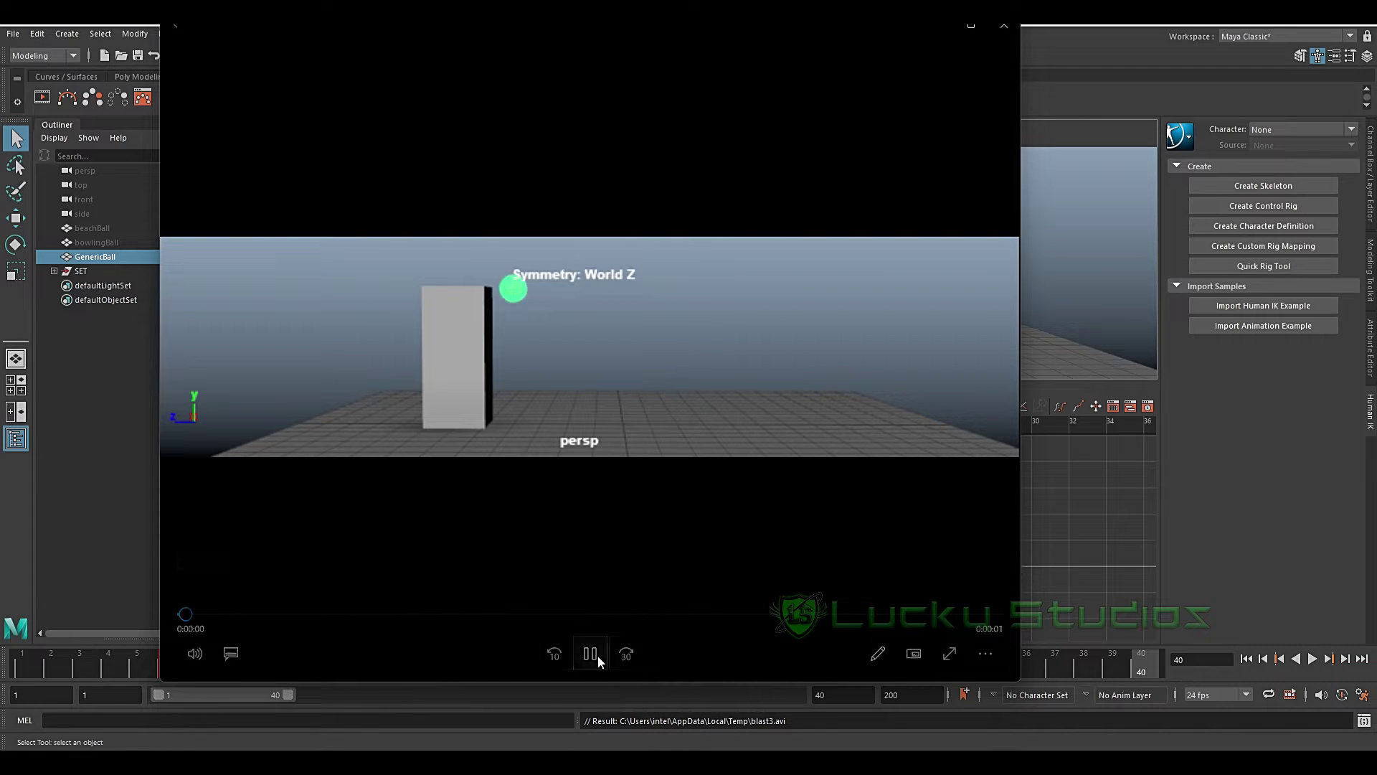
left_click(1004, 28)
left_click(762, 246)
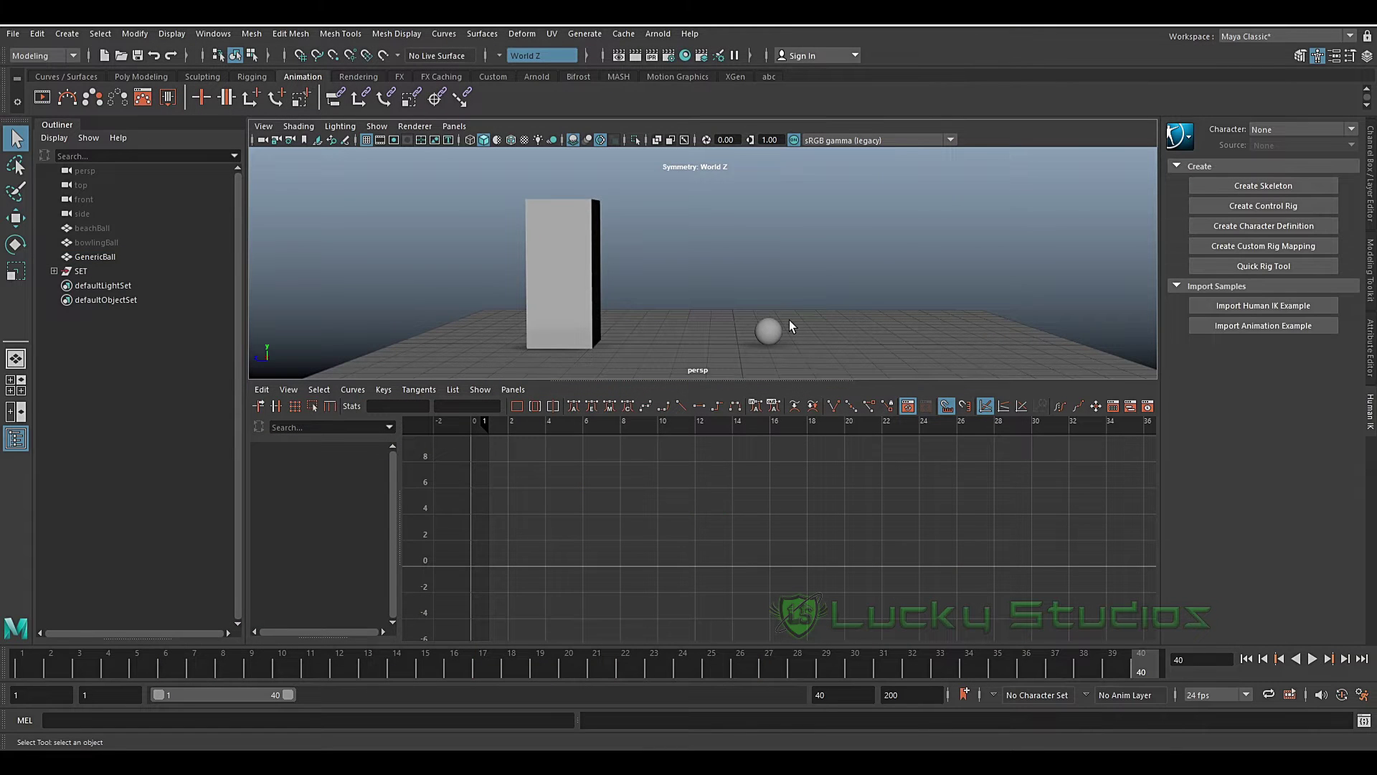
Show the perspective view alone and dolly in closer on the box and ball.
scroll(789, 320, "up", 2)
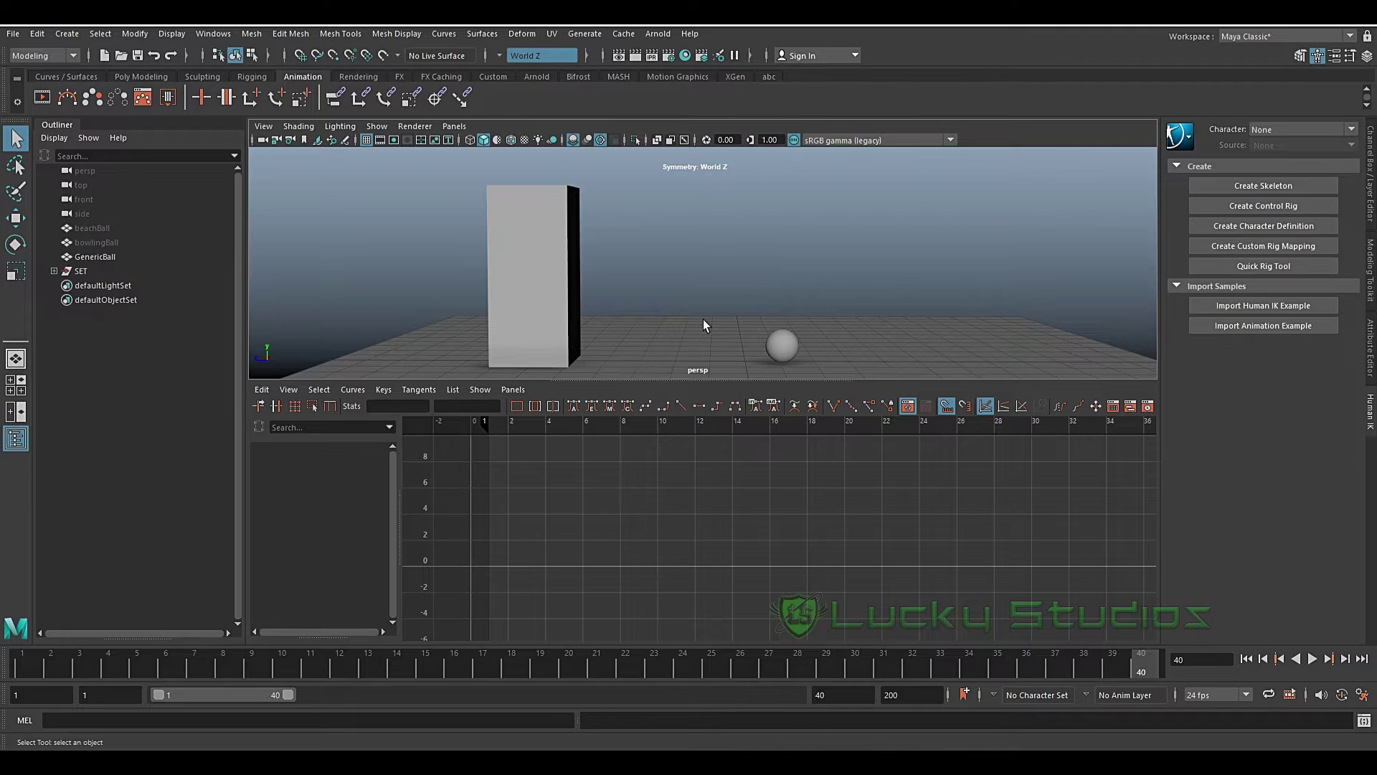
key("space")
scroll(700, 509, "up", 1)
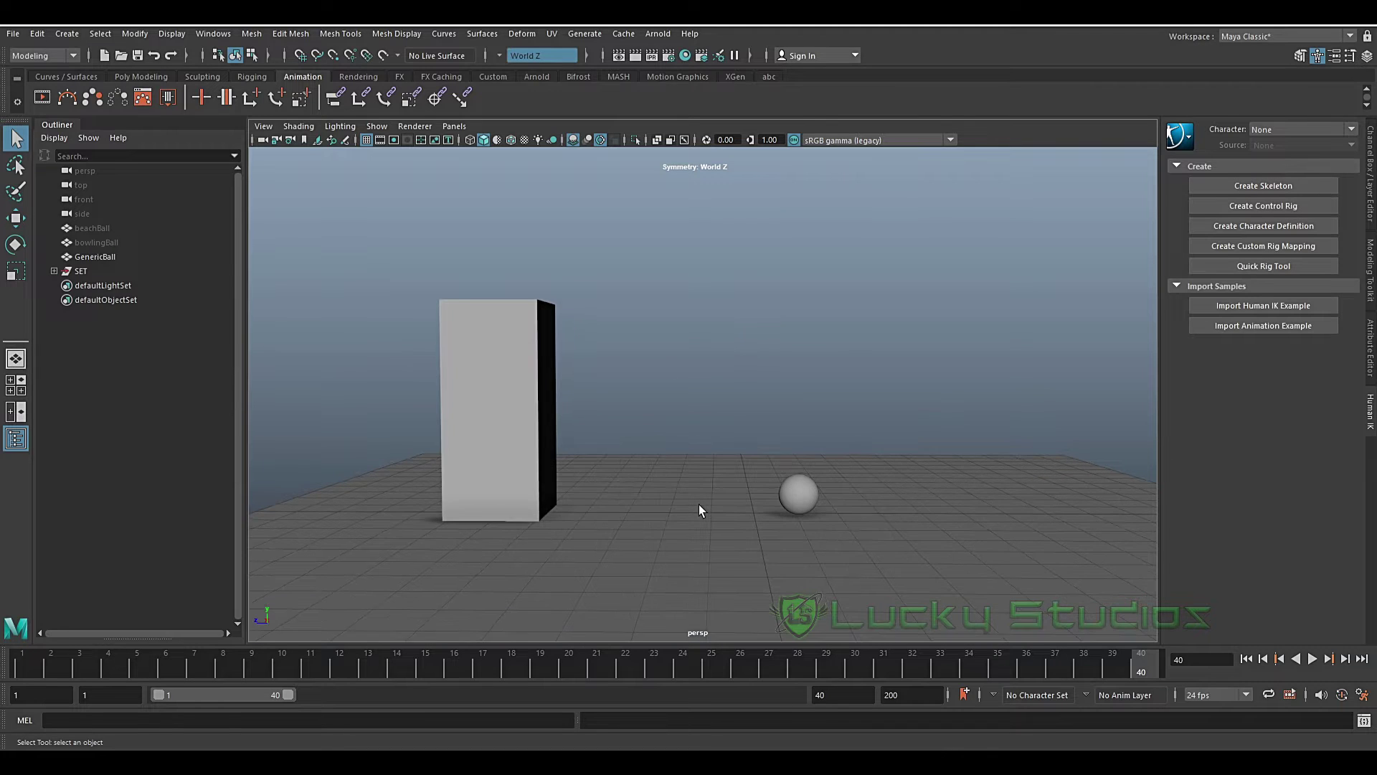
scroll(700, 510, "up", 2)
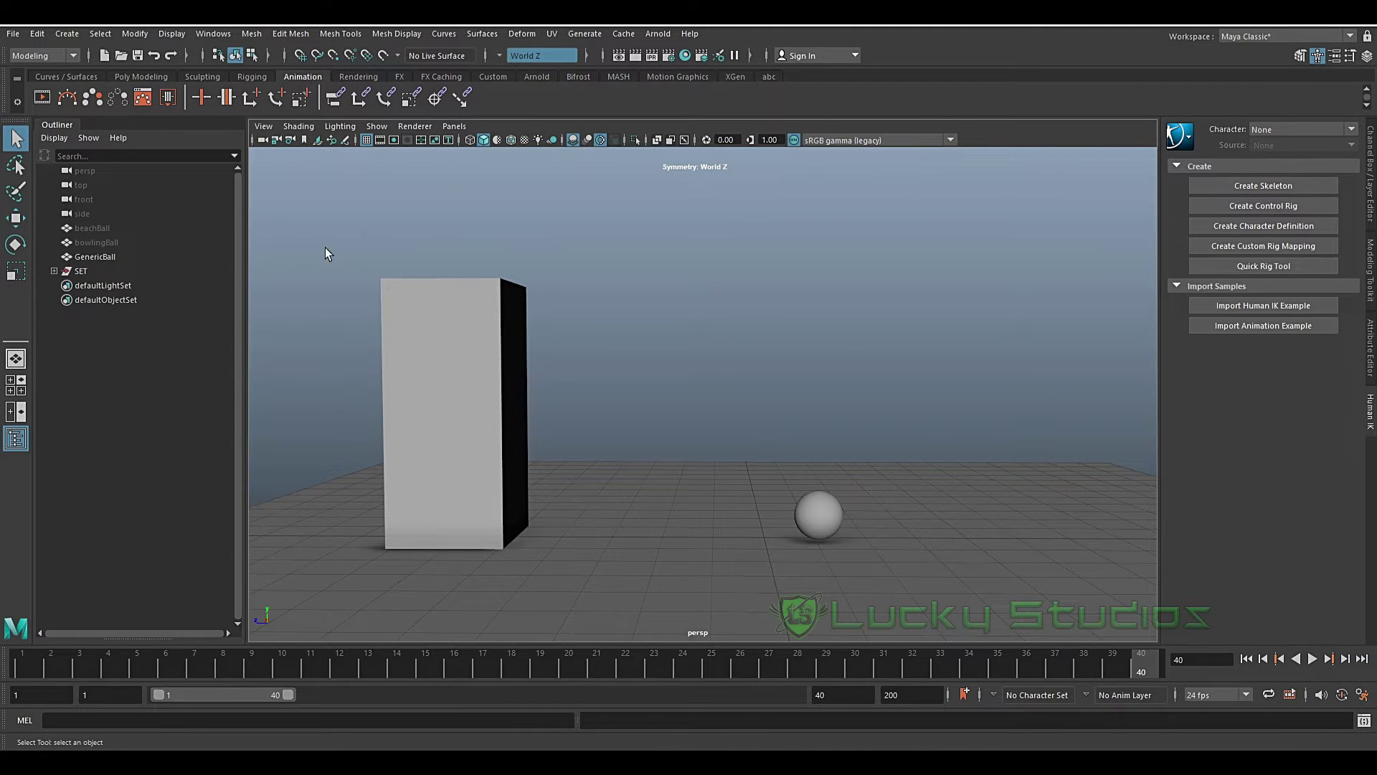
Record the blast5 playblast of the closer view, scrub through it, then bring up playblast options.
left_click(43, 97)
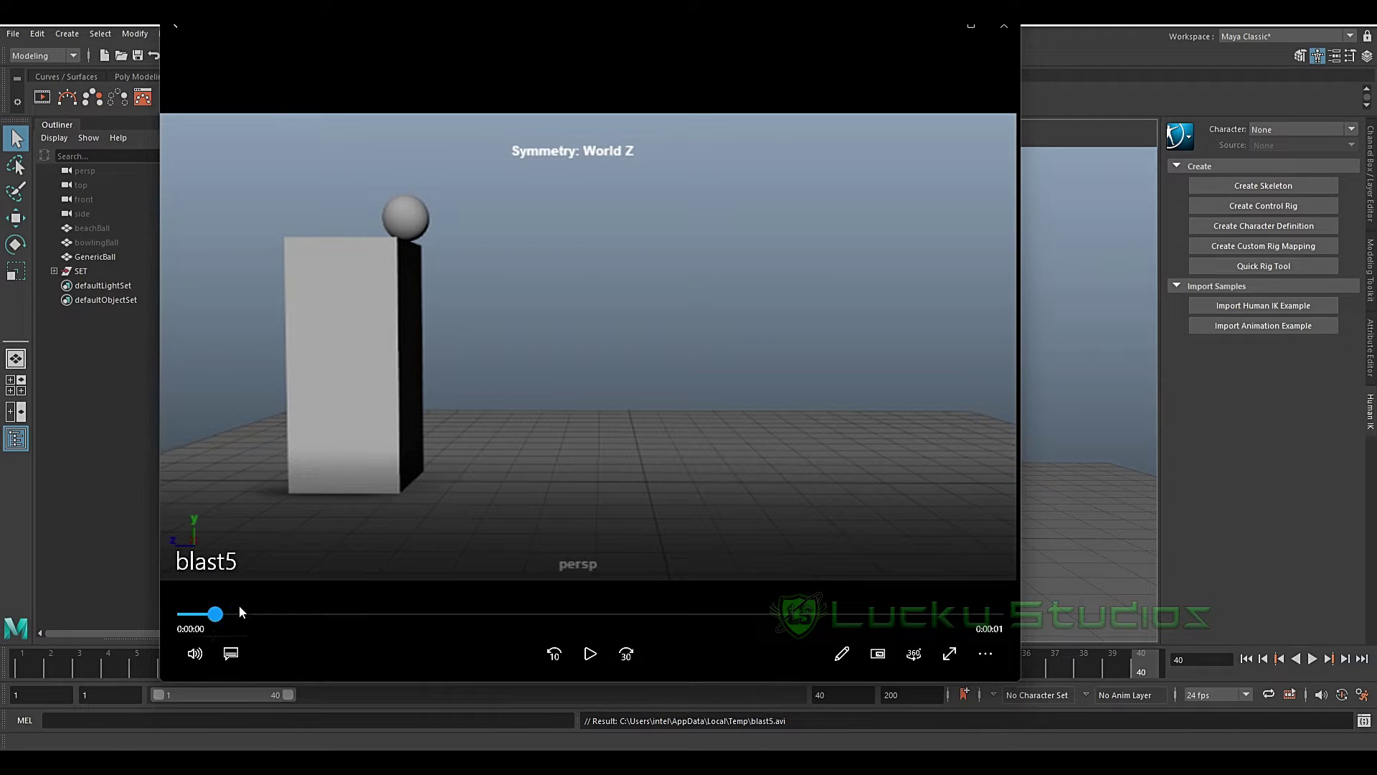
mouse_move(251, 616)
left_mouse_down()
mouse_move(354, 583)
mouse_move(174, 571)
mouse_move(793, 579)
left_mouse_up()
mouse_move(938, 578)
left_mouse_down()
mouse_move(319, 611)
mouse_move(207, 592)
mouse_move(849, 614)
left_mouse_up()
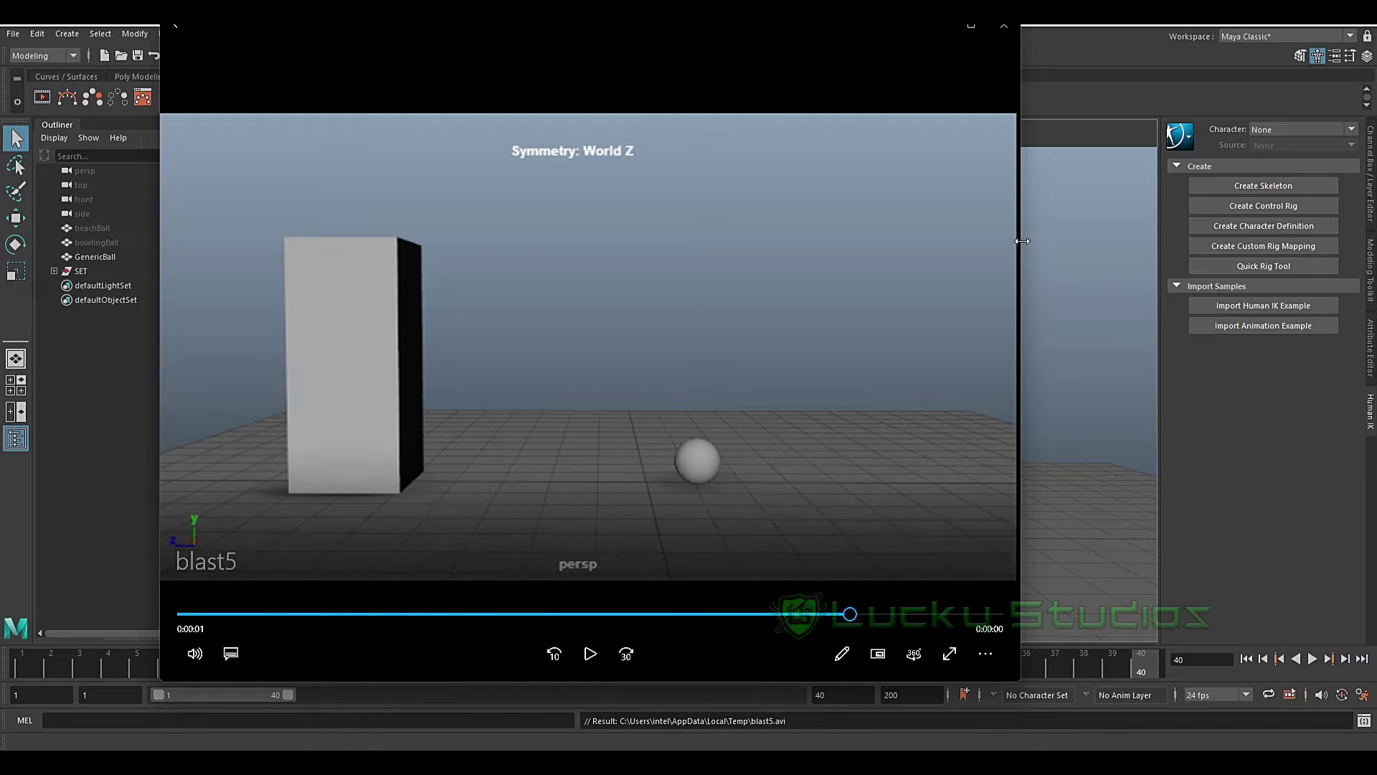
left_click(1014, 28)
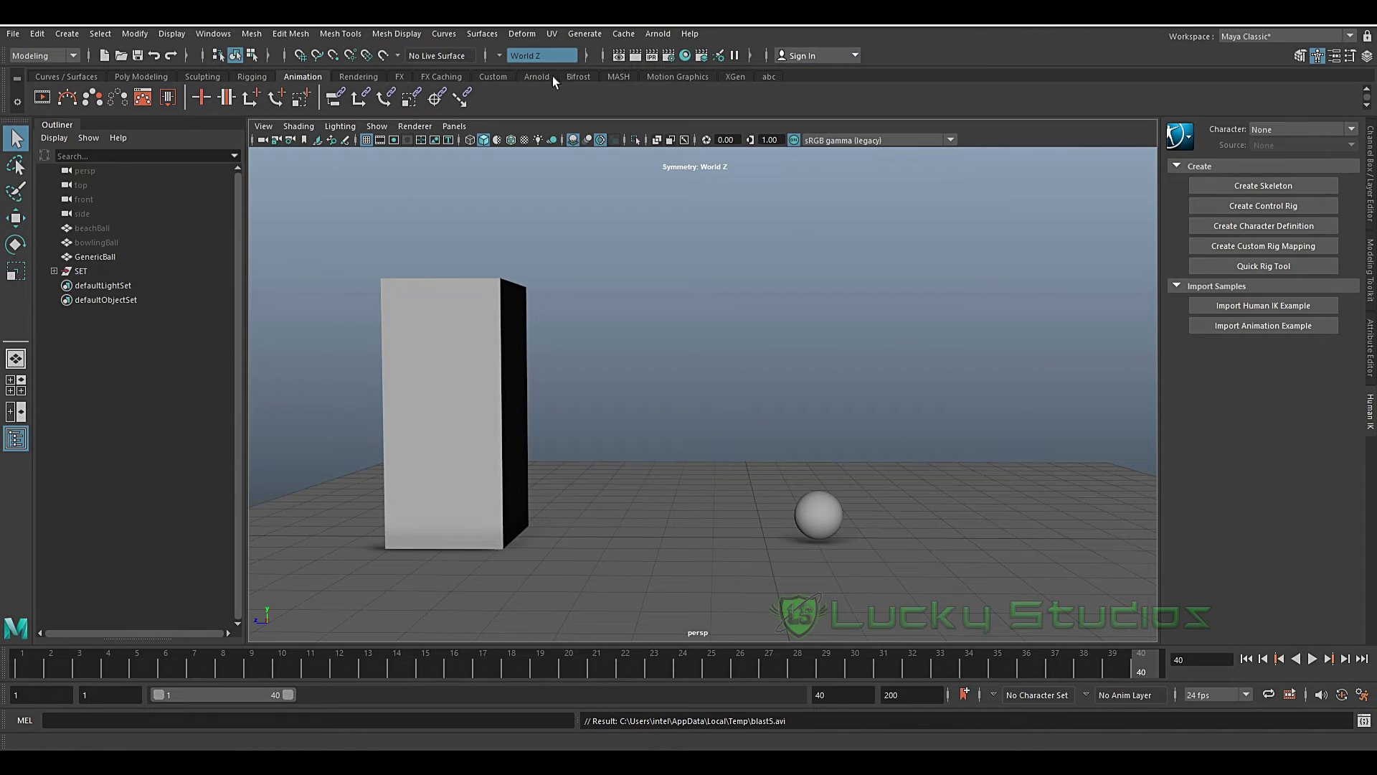
right_click(504, 662)
left_click(653, 657)
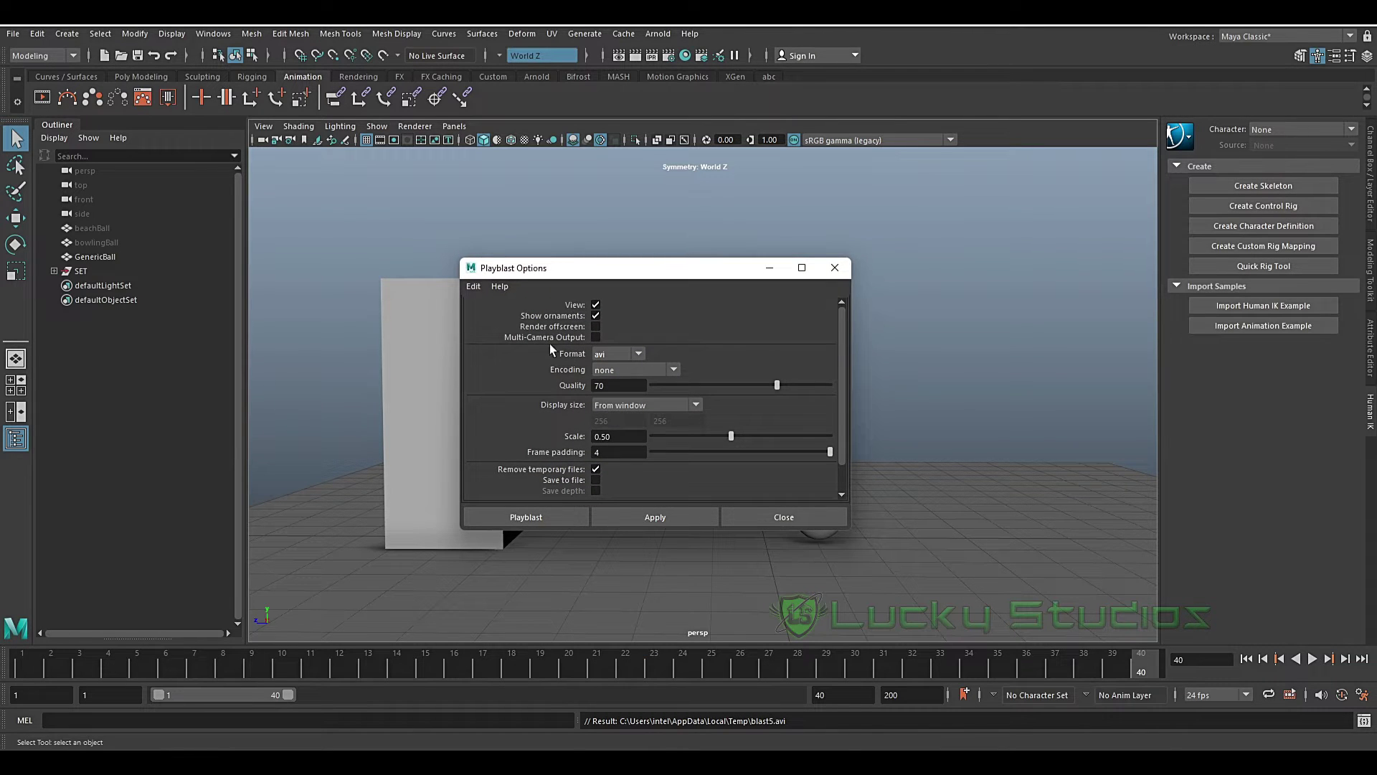
left_click(640, 353)
left_click(642, 353)
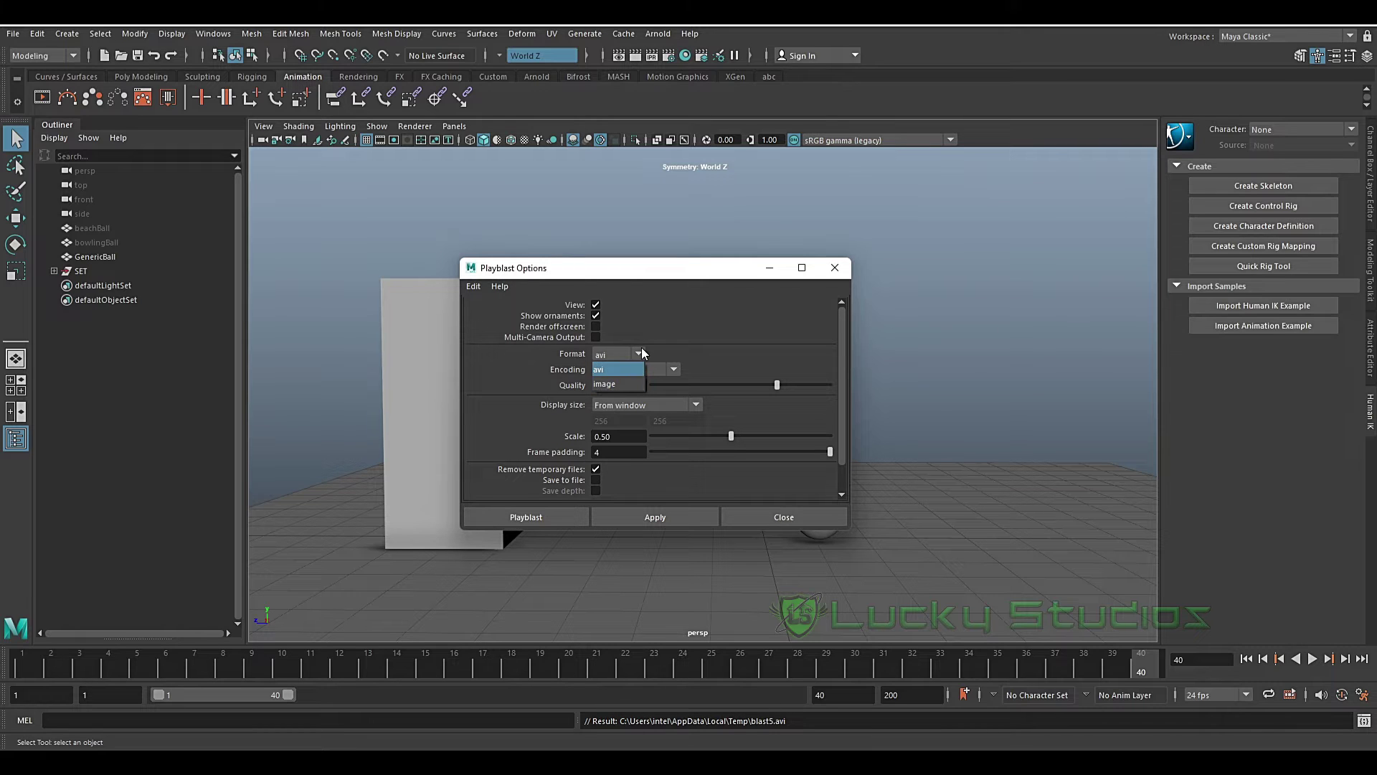
left_click(678, 369)
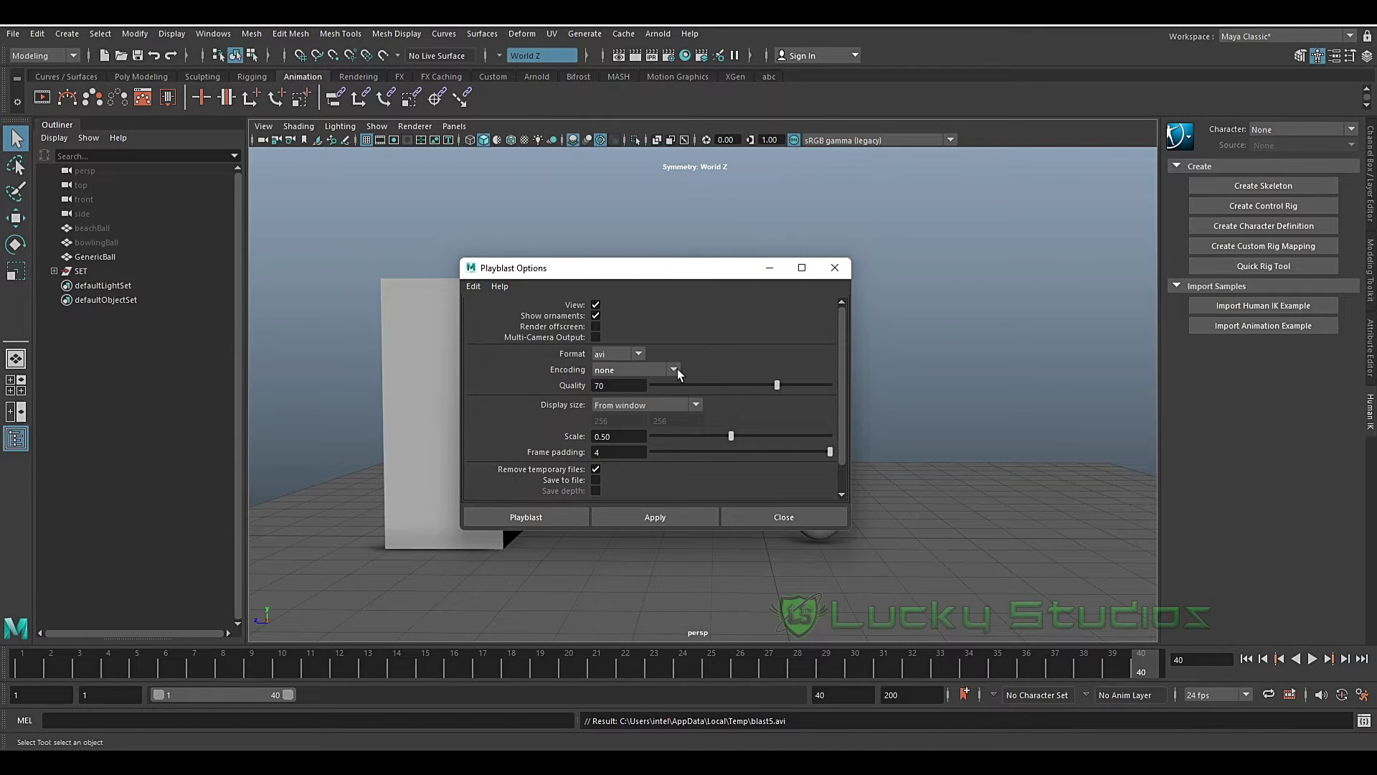
scroll(531, 395, "down", 1)
scroll(597, 459, "up", 1)
scroll(675, 470, "down", 1)
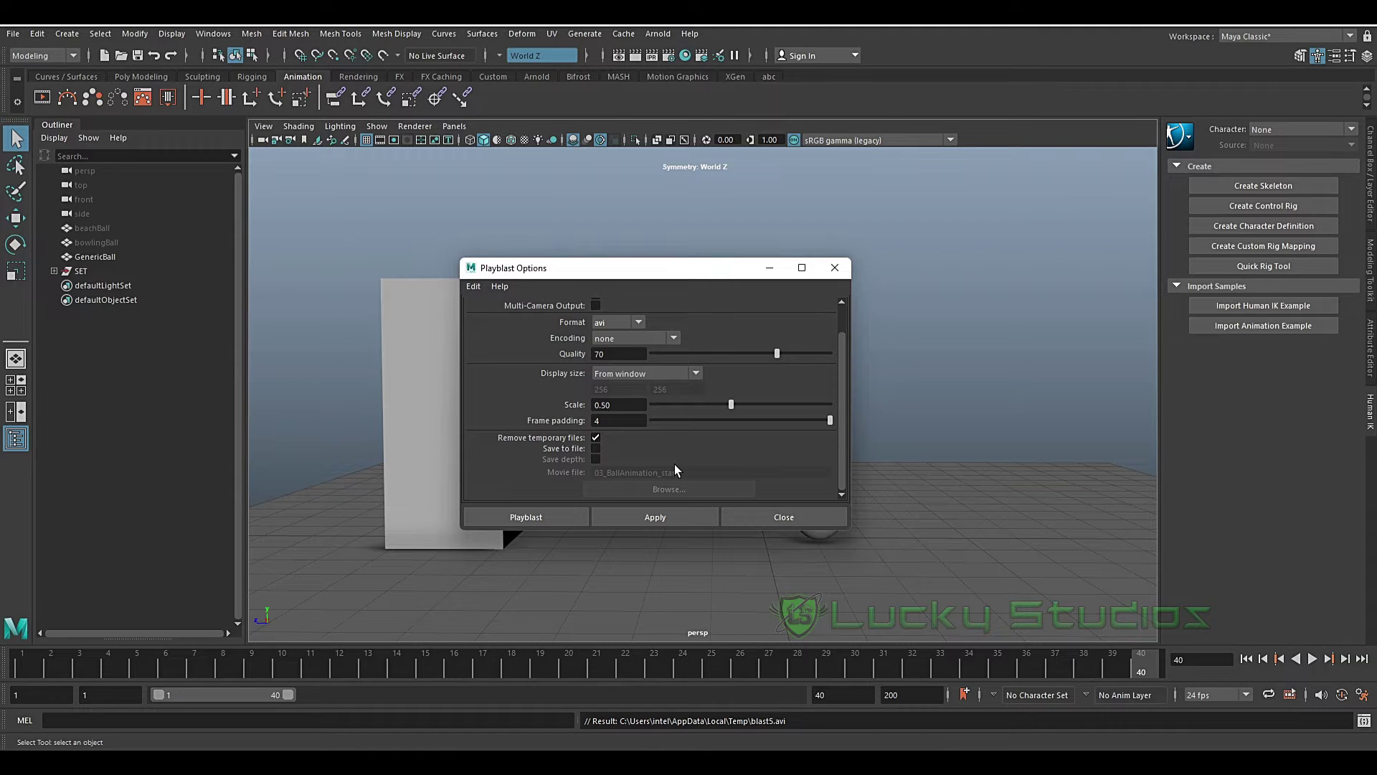
left_click(784, 518)
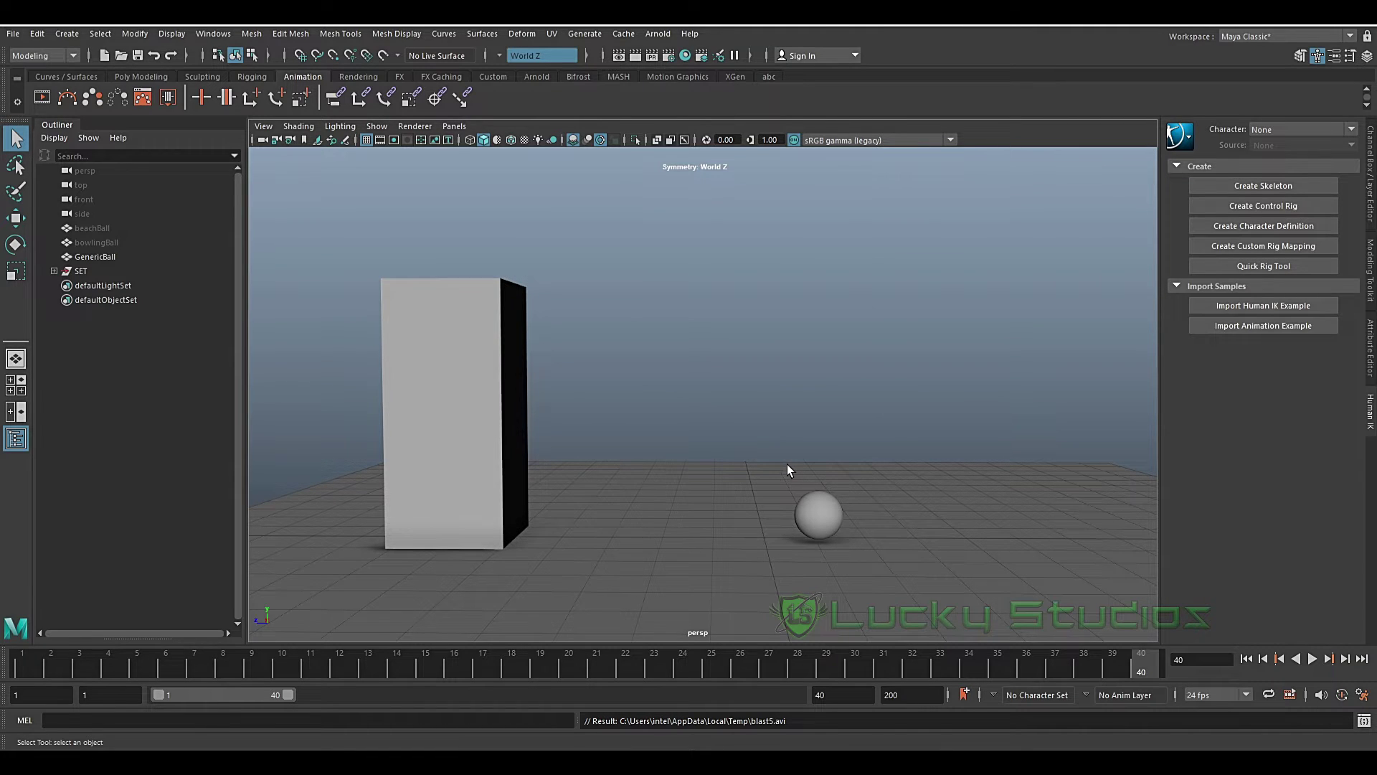
Select GenericBall at frame 8, then replay the blast10 playblast twice and close it.
left_click(822, 527)
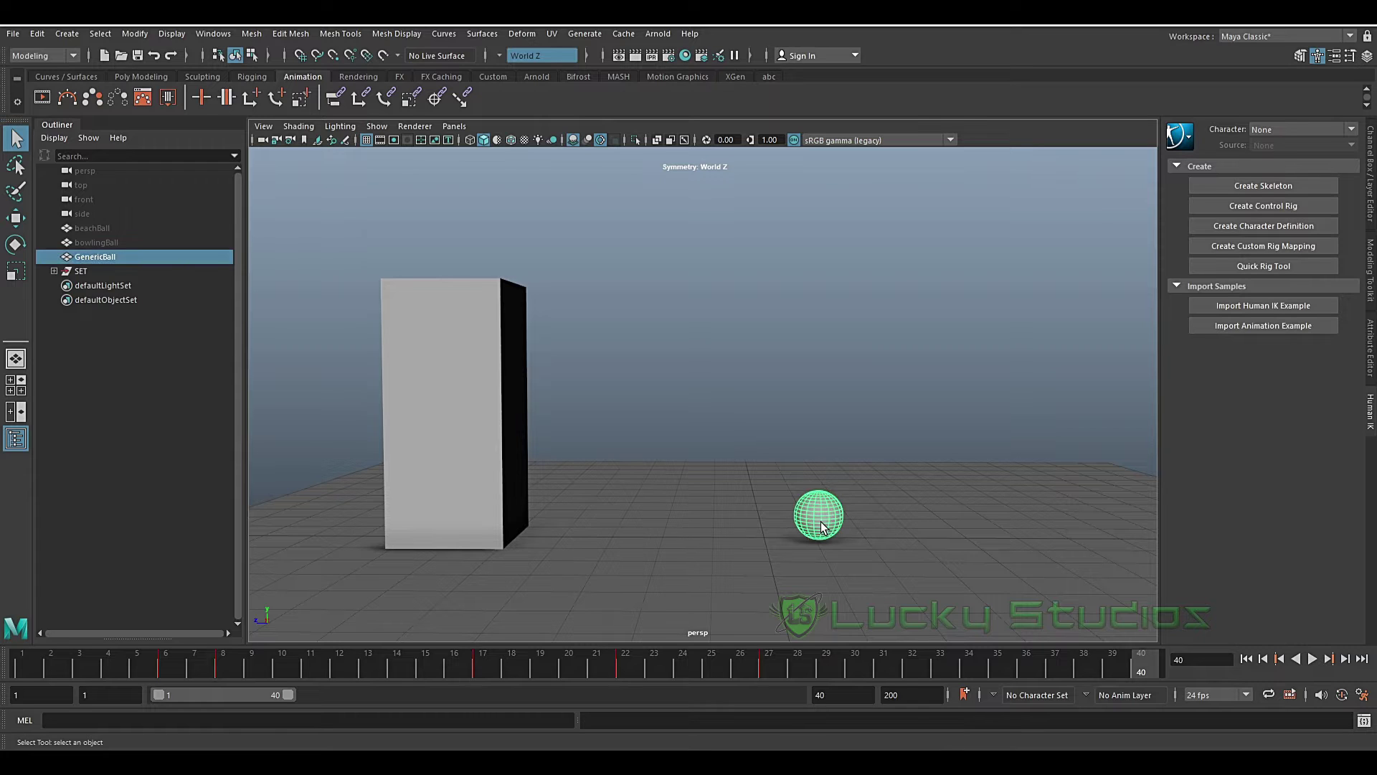
left_click_drag(137, 664, 545, 657)
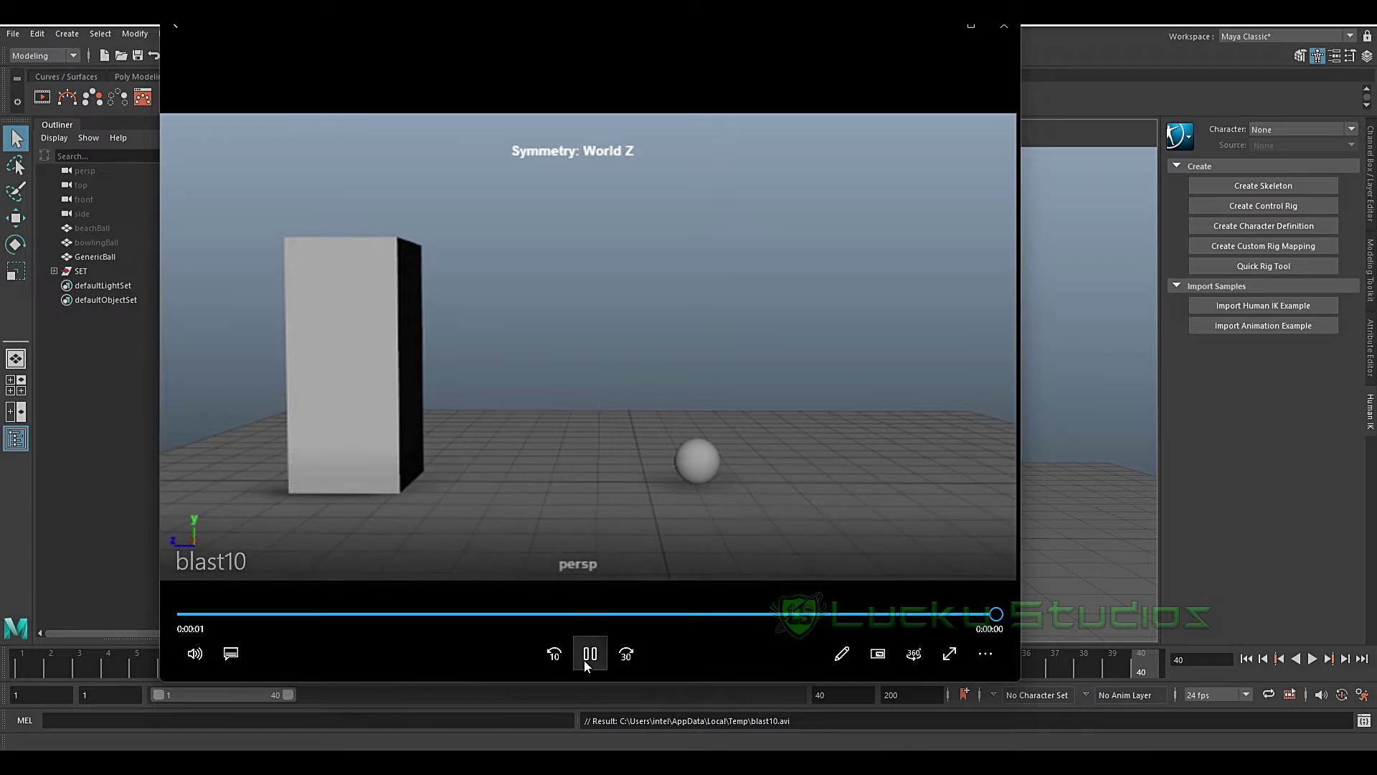
left_click(590, 654)
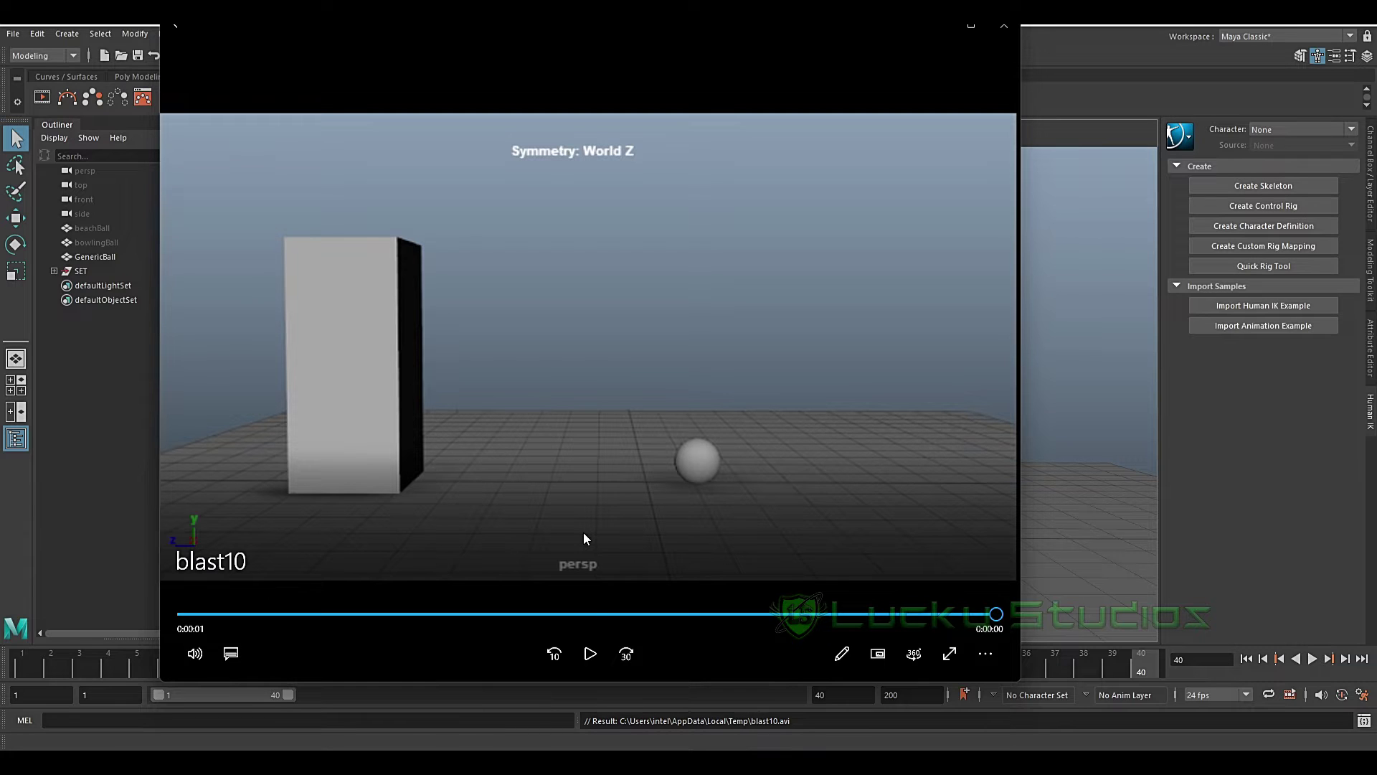
left_click(591, 653)
left_click(1004, 25)
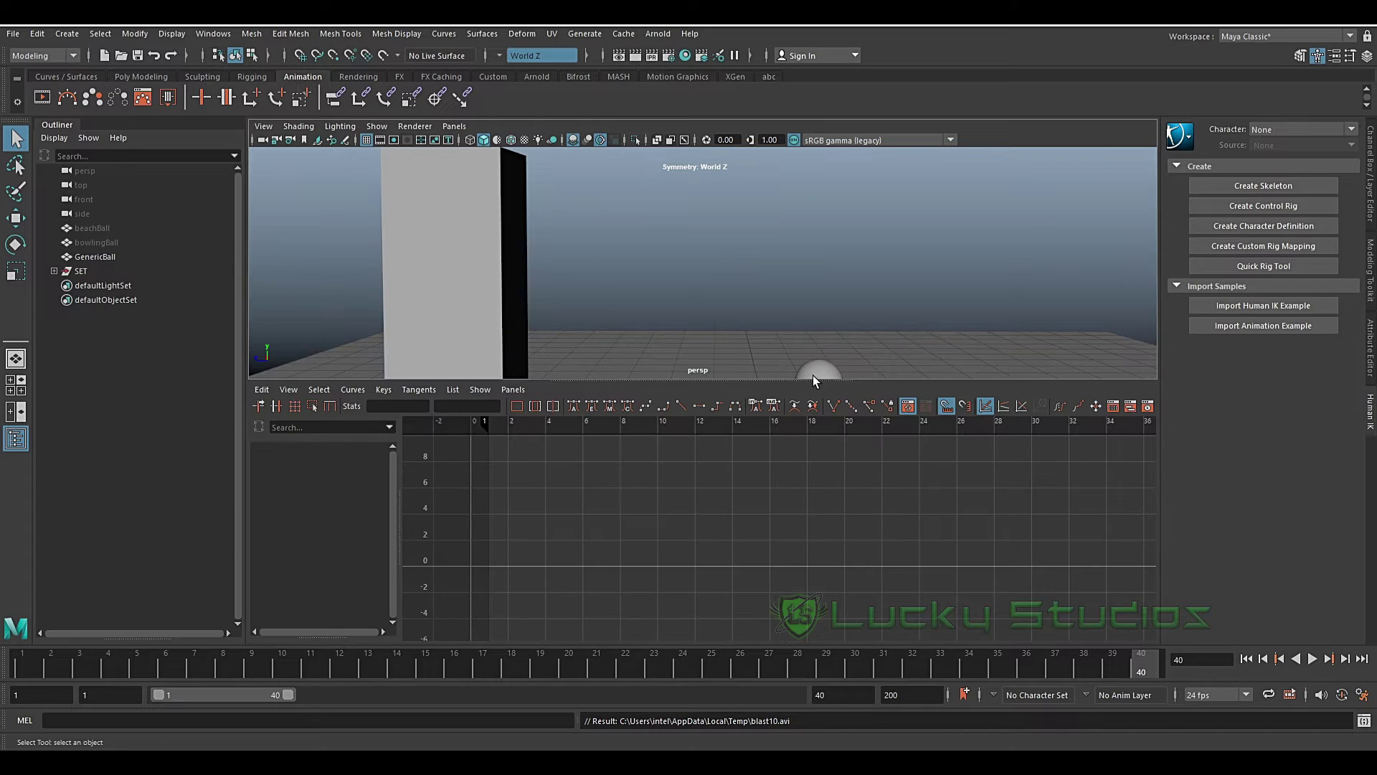
Restore the Persp/Graph layout and isolate the Translate Y curve over frames 8–32.
left_click(815, 371)
scroll(720, 312, "down", 2)
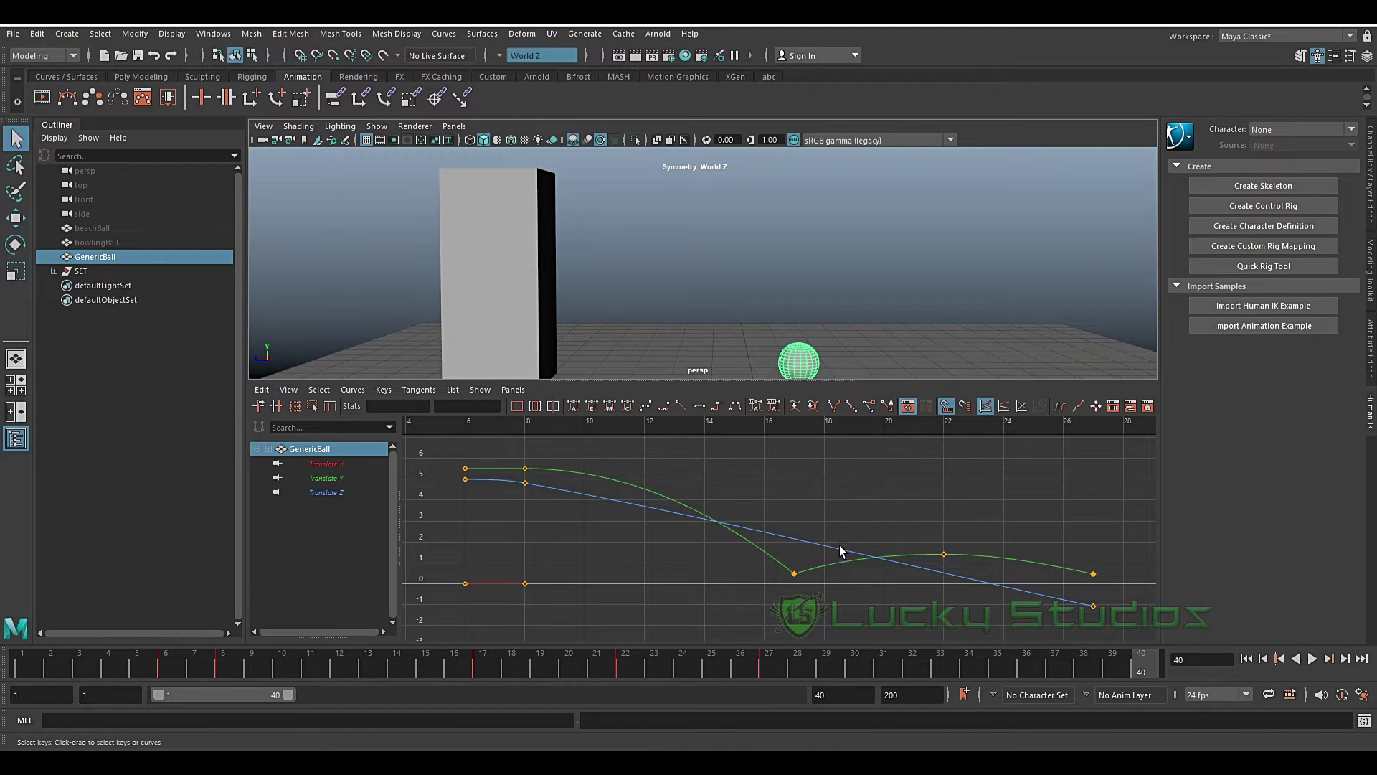
left_click(338, 474)
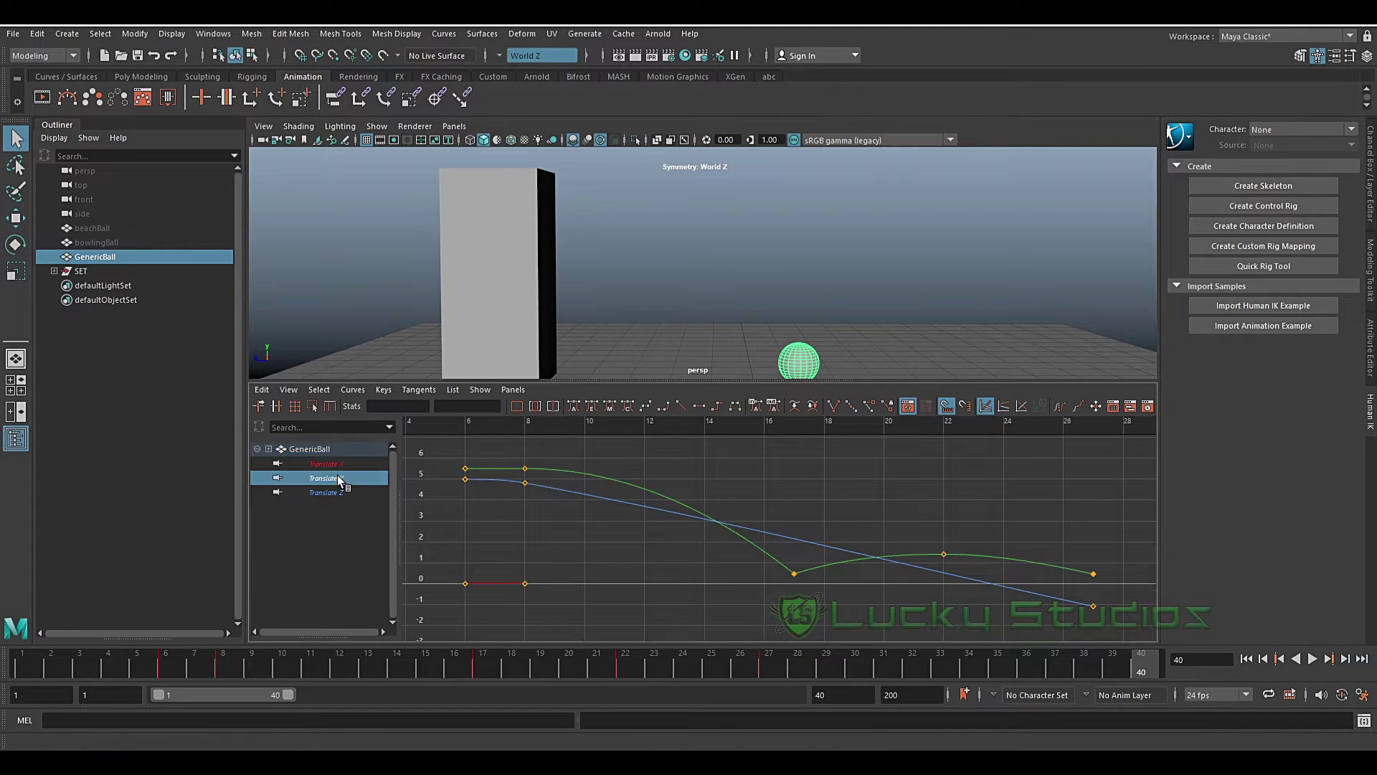
scroll(901, 591, "down", 2)
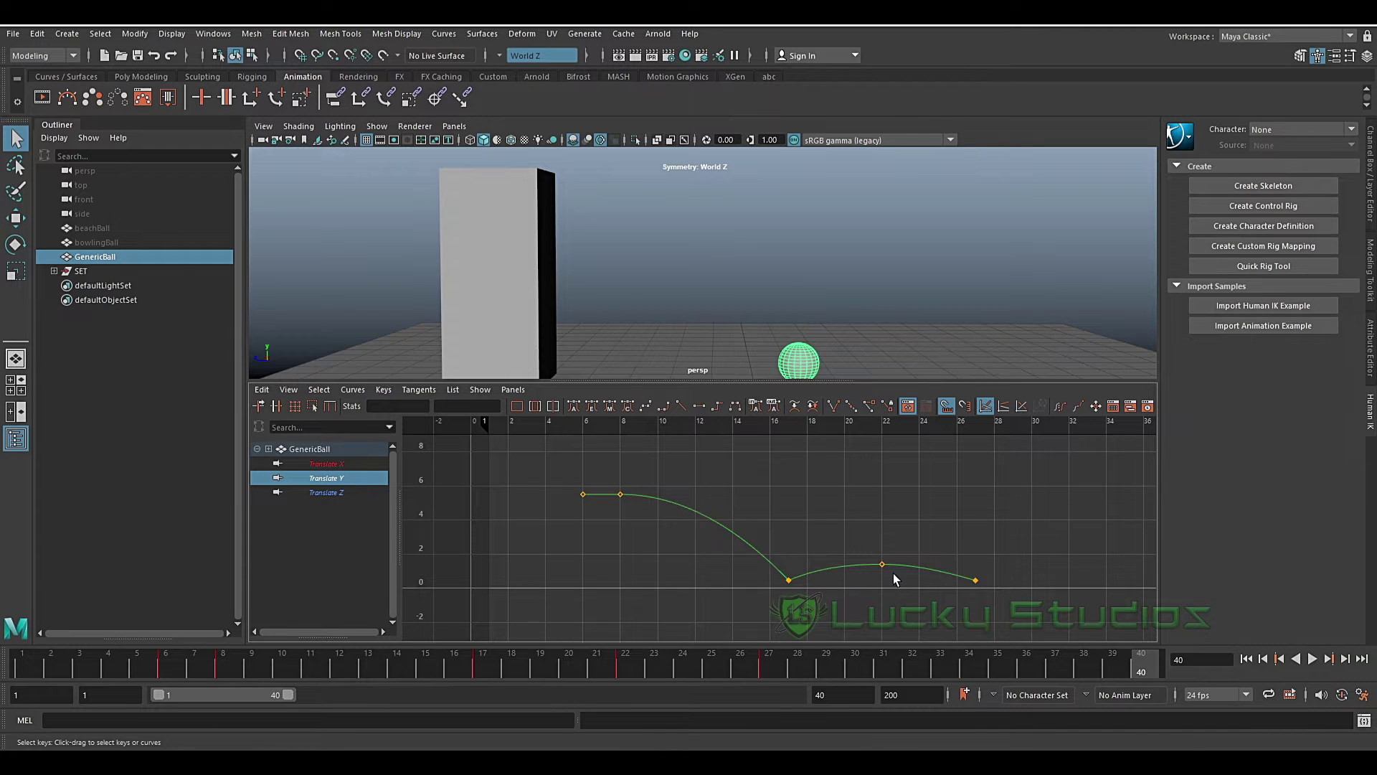
scroll(893, 574, "up", 2)
middle_click_drag(888, 550, 773, 544, "alt")
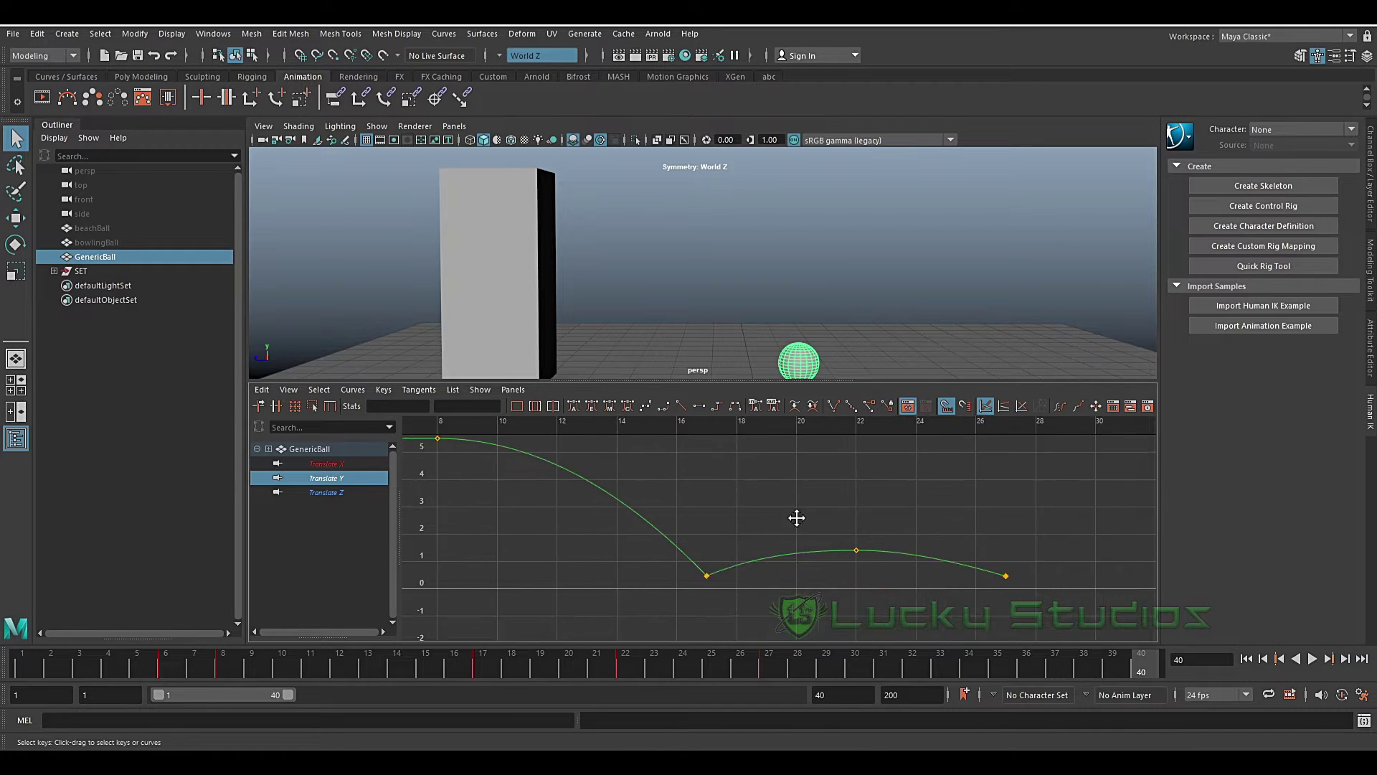
Lower the frame-22 second-bounce peak key to about 3.4.
left_click_drag(835, 574, 850, 596)
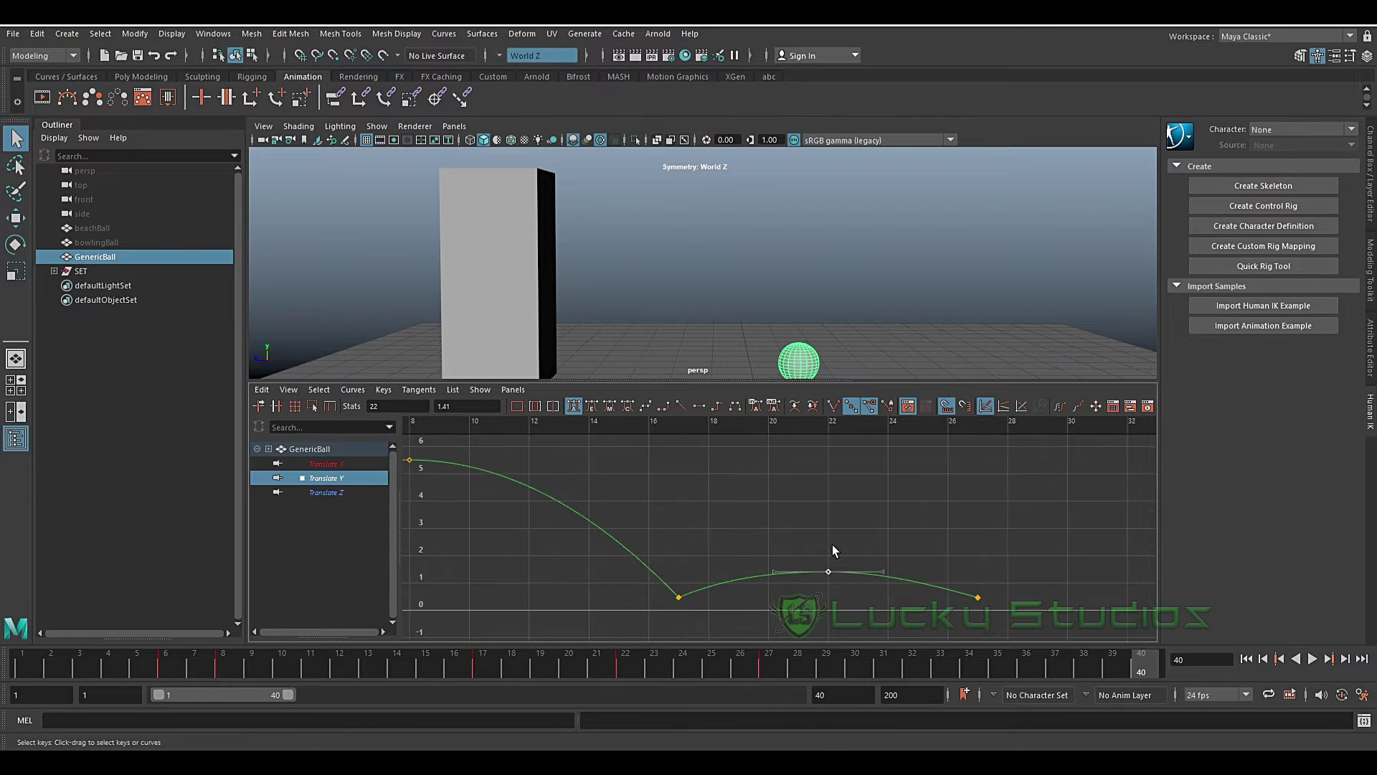
middle_click_drag(838, 550, 844, 489, "shift")
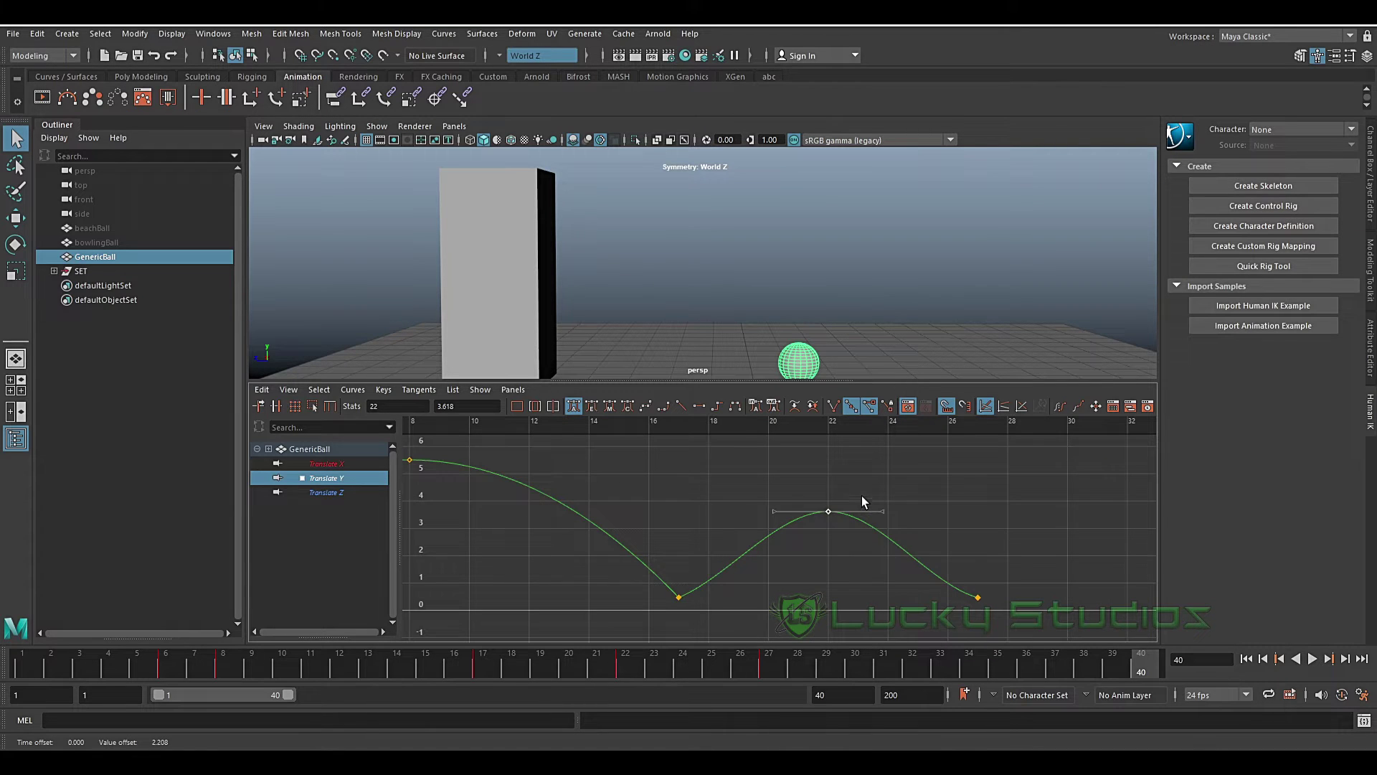
middle_click_drag(862, 495, 863, 499, "shift")
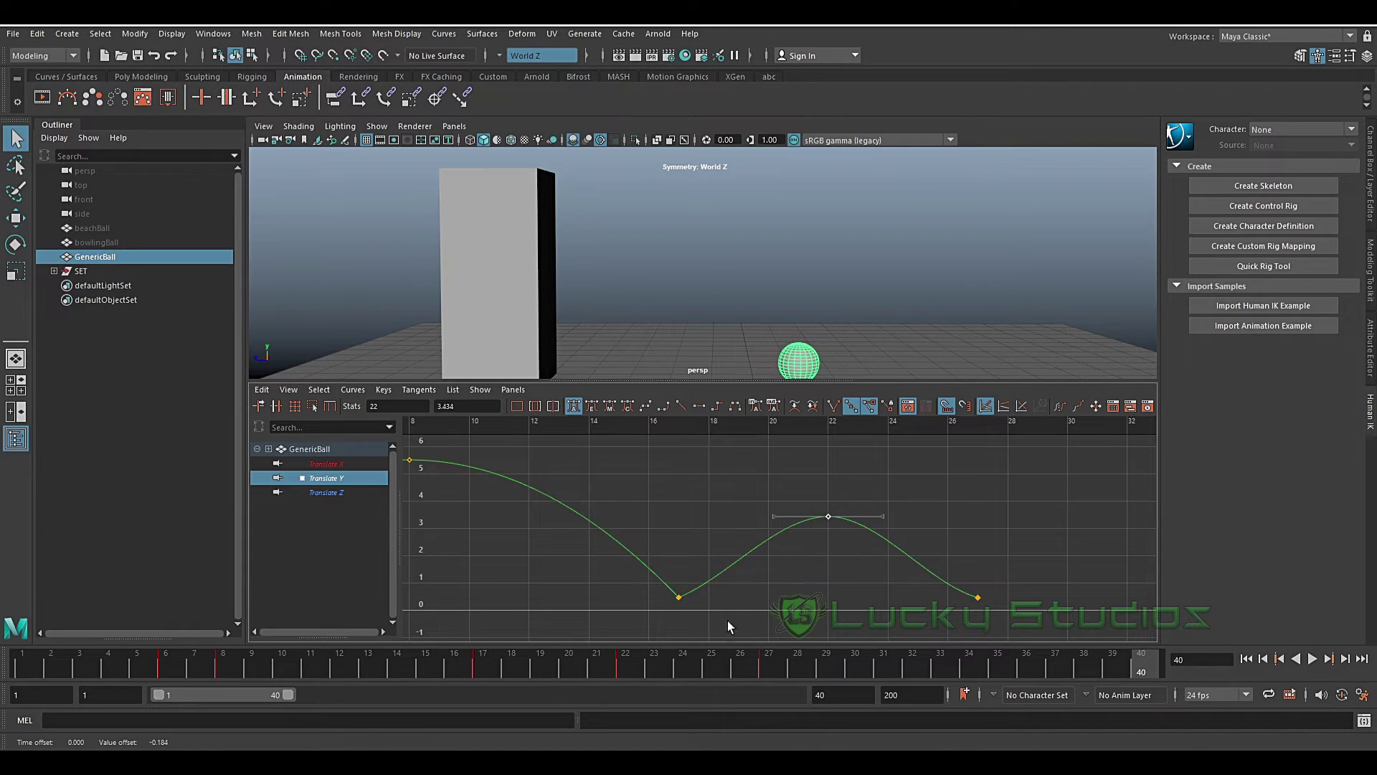
Sharpen the out-tangent at the frame-17 contact and reshape the tangent into the last key.
key("q")
left_click(679, 597)
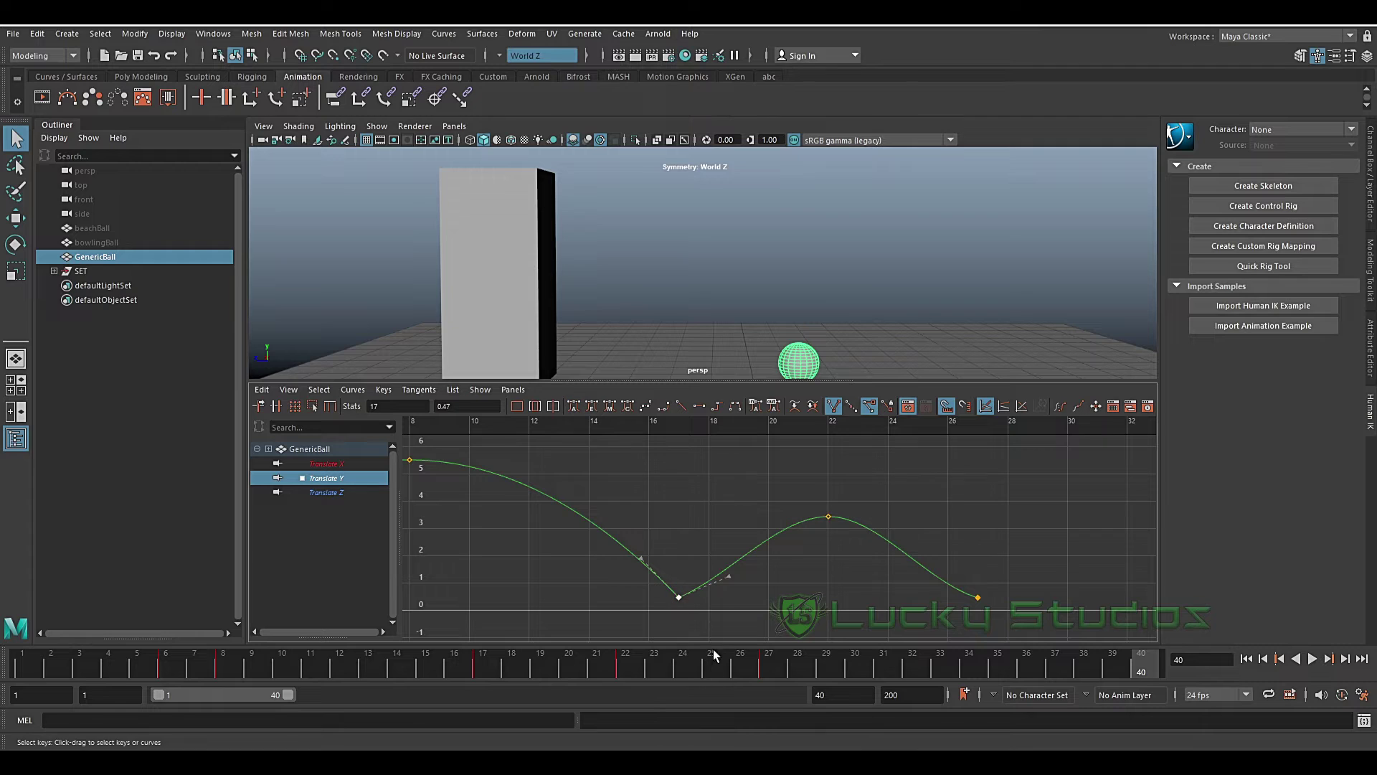
key("w")
left_click(730, 576)
middle_click_drag(730, 576, 707, 564, "shift")
mouse_move(928, 584)
middle_mouse_down("shift")
mouse_move(946, 568)
mouse_move(950, 581)
middle_mouse_up("shift")
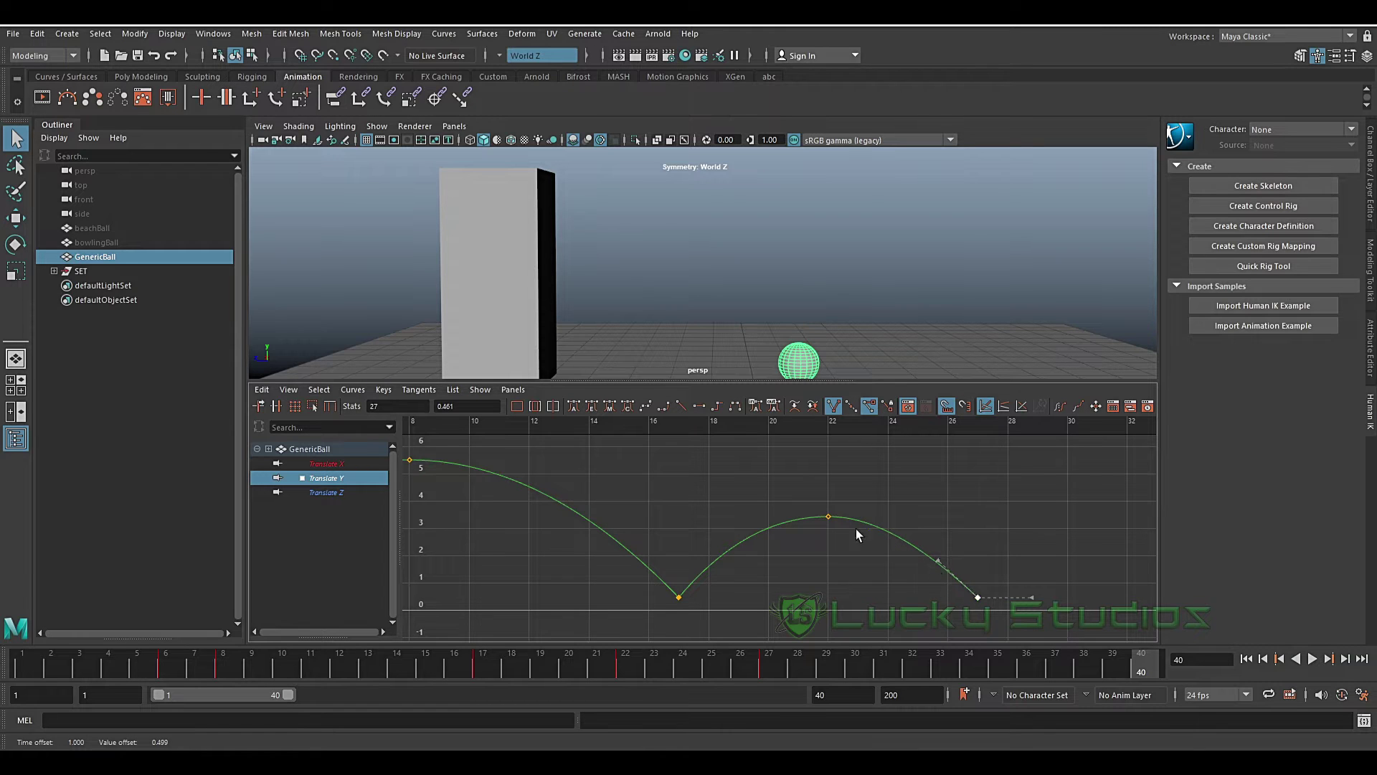
Play back and scrub the frames around the bounce to check it.
scroll(822, 531, "down", 3)
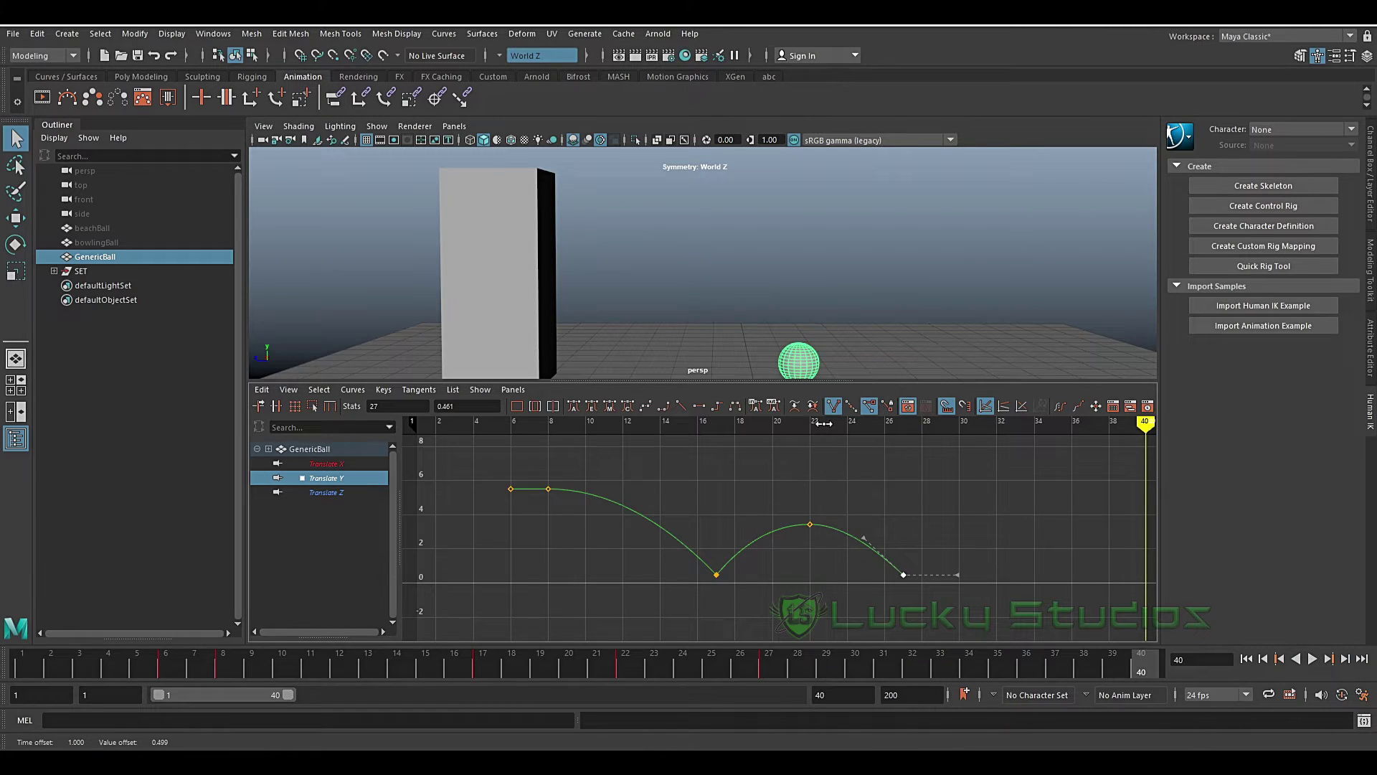
key("alt+v")
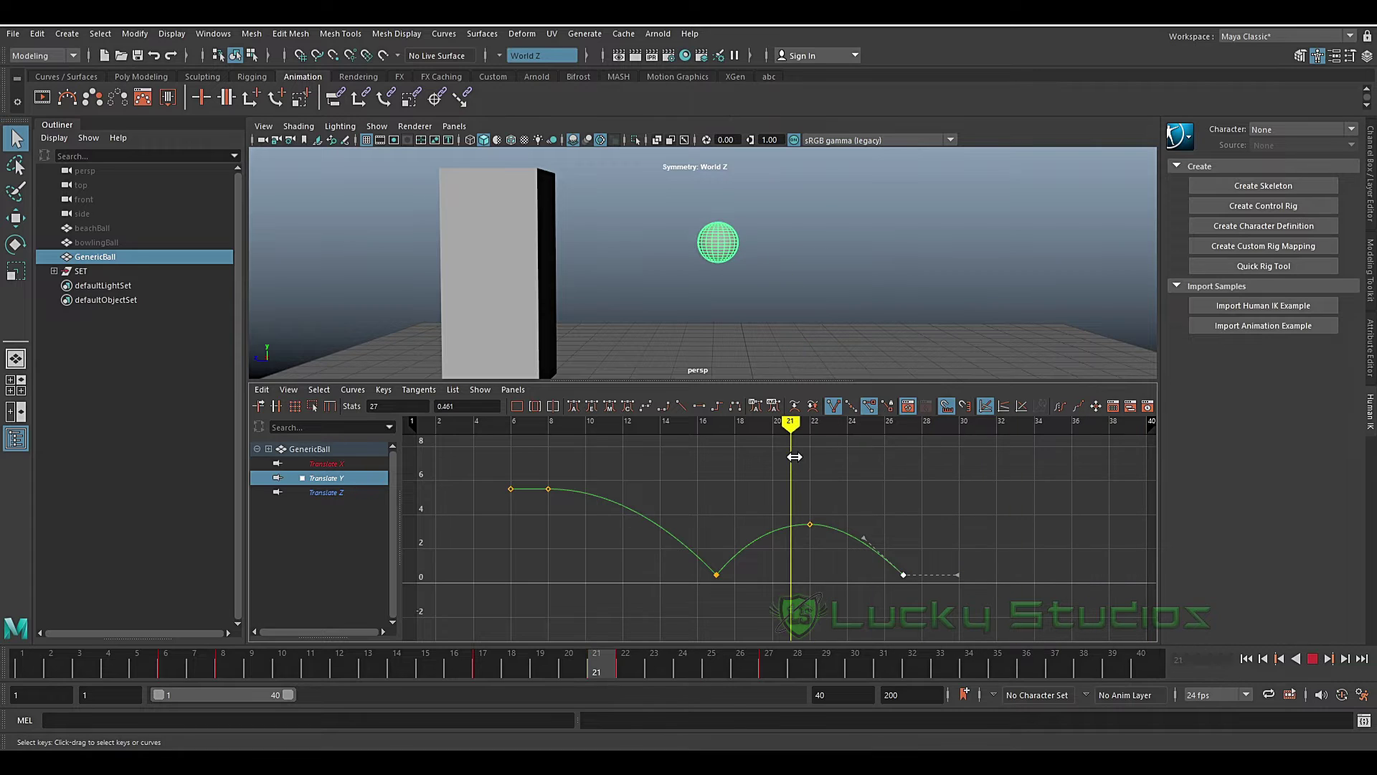
key("alt+v")
scroll(842, 511, "up", 2)
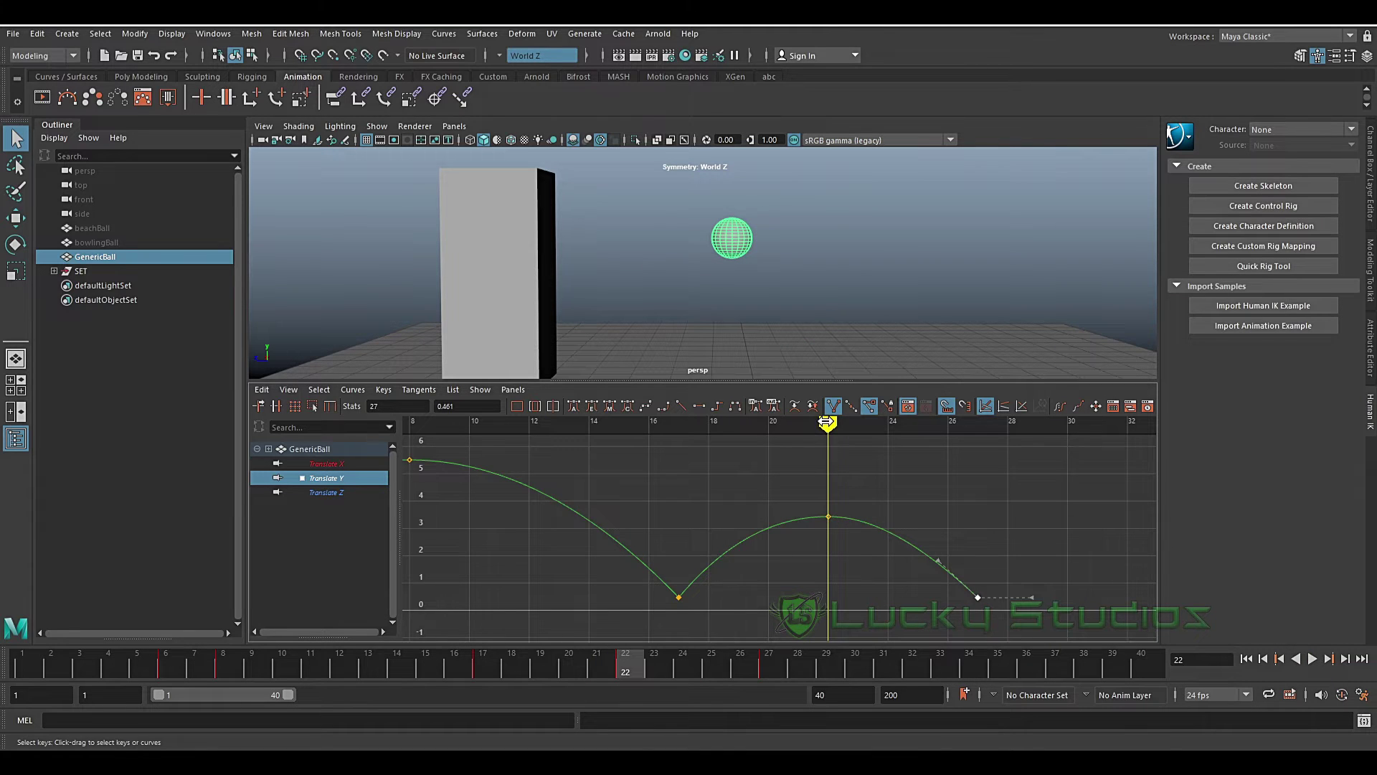
key("alt+v")
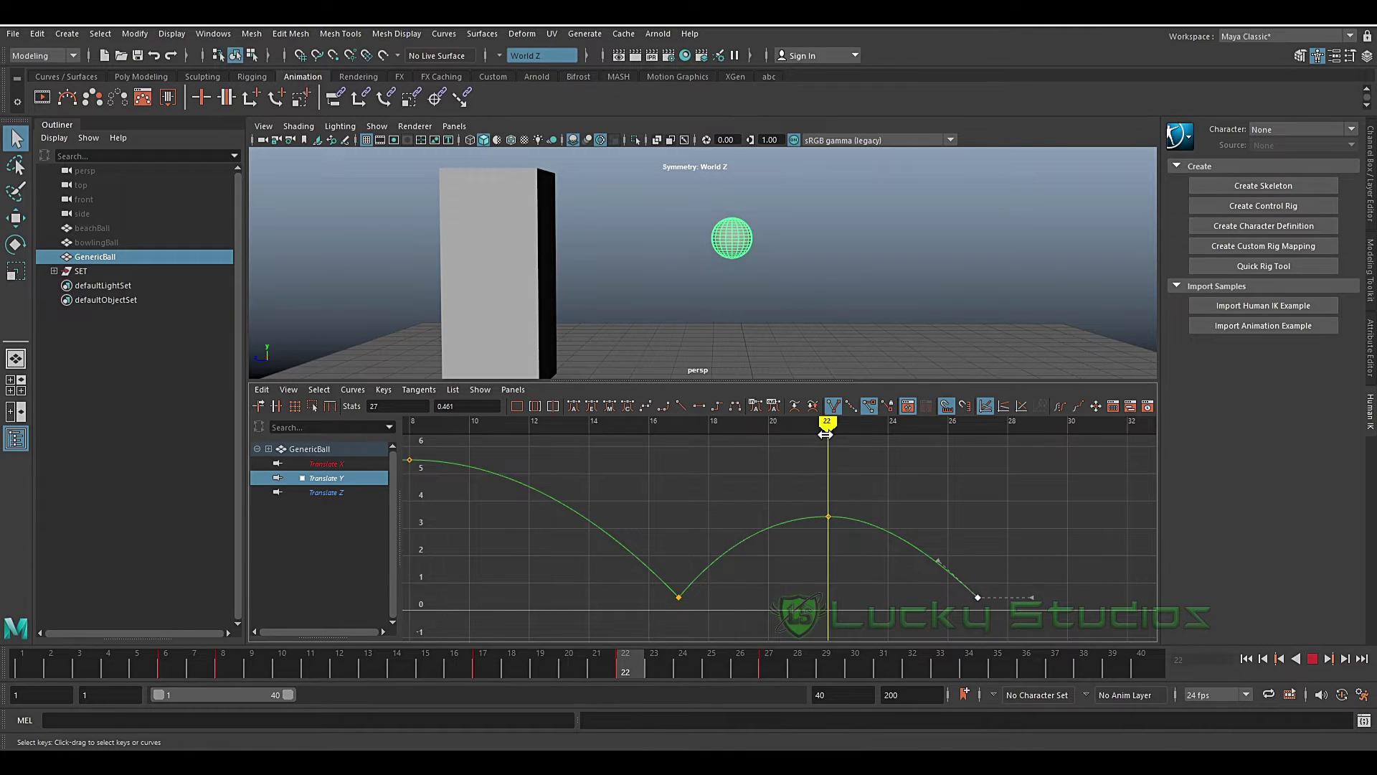
left_click_drag(826, 434, 708, 434)
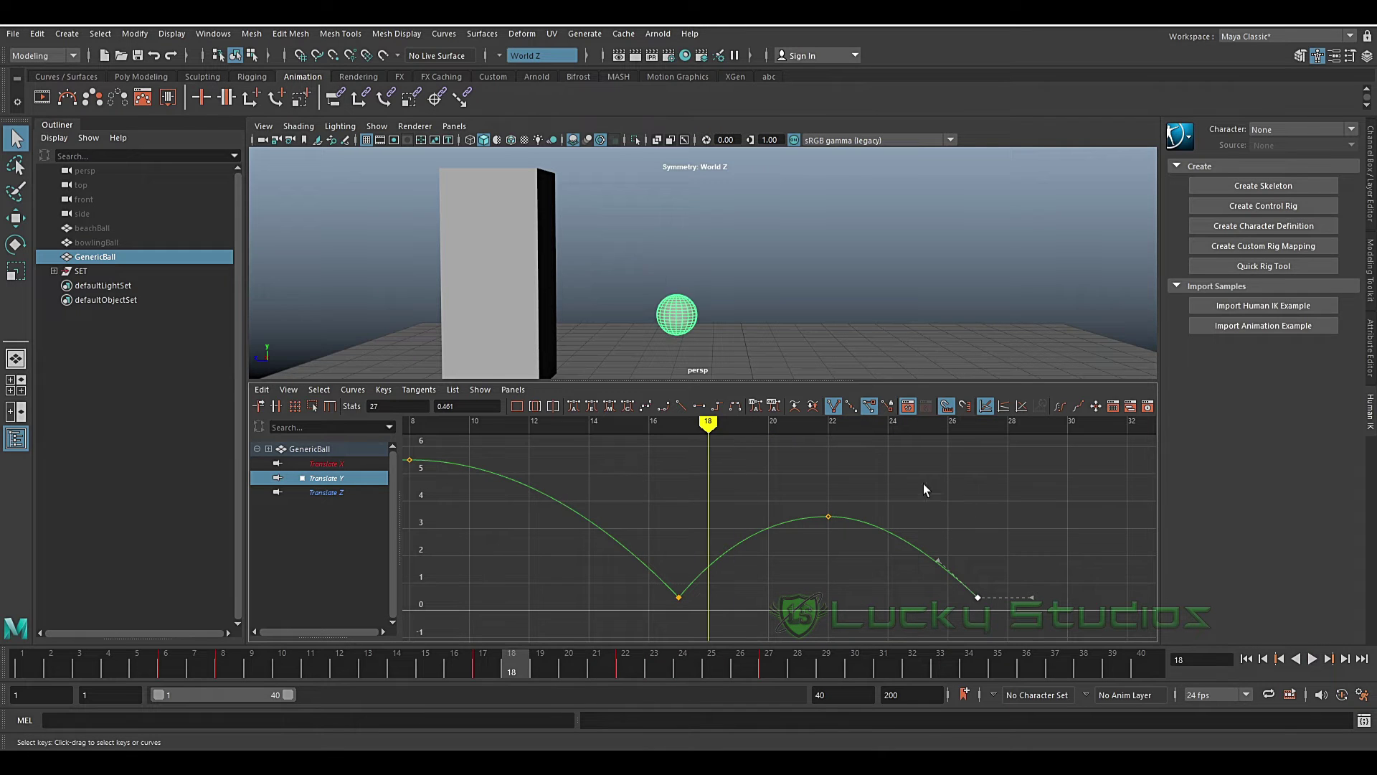
Reselect and nudge the frame-22 peak key, then open the curve options list.
left_click_drag(784, 531, 781, 531)
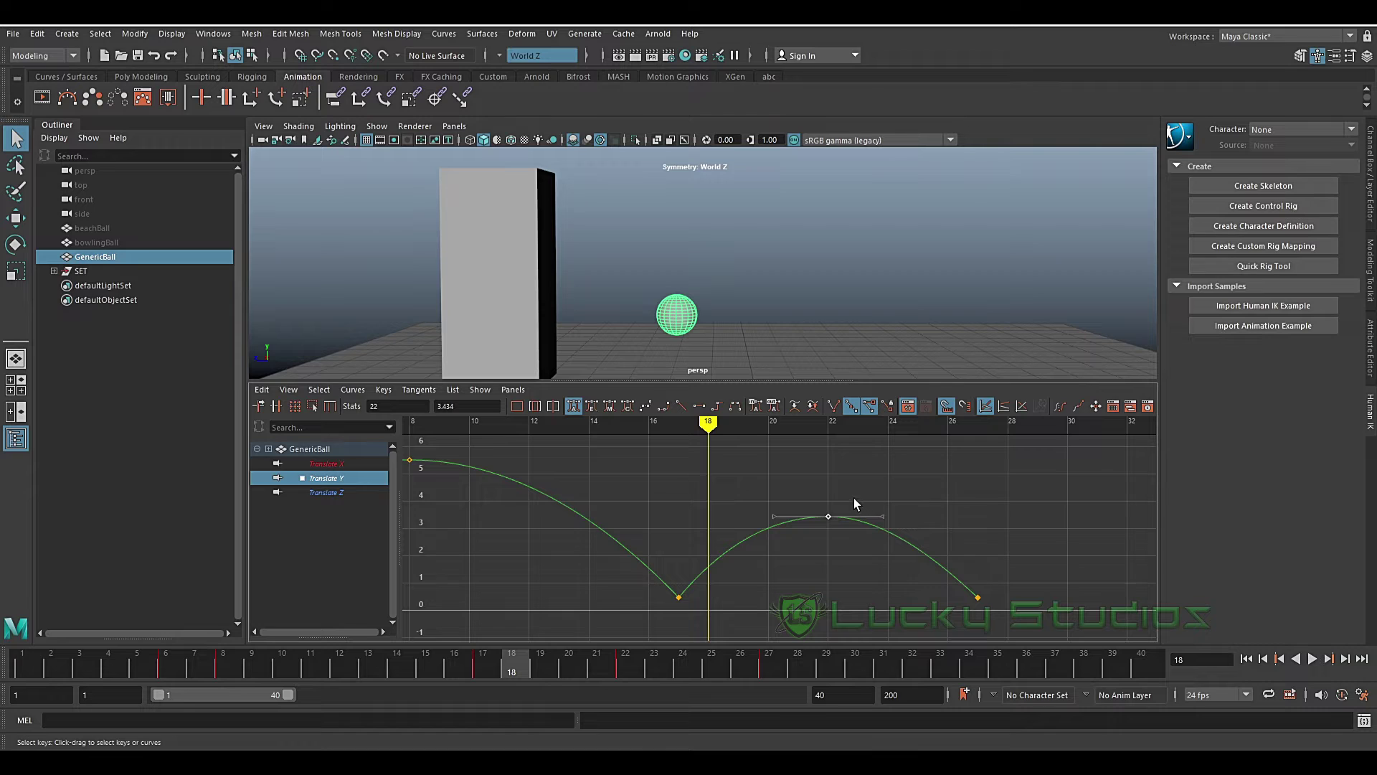
key("w")
middle_click_drag(871, 492, 859, 498)
left_click_drag(976, 494, 770, 540)
left_click_drag(852, 571, 852, 571)
left_click_drag(815, 475, 859, 554)
left_click(352, 389)
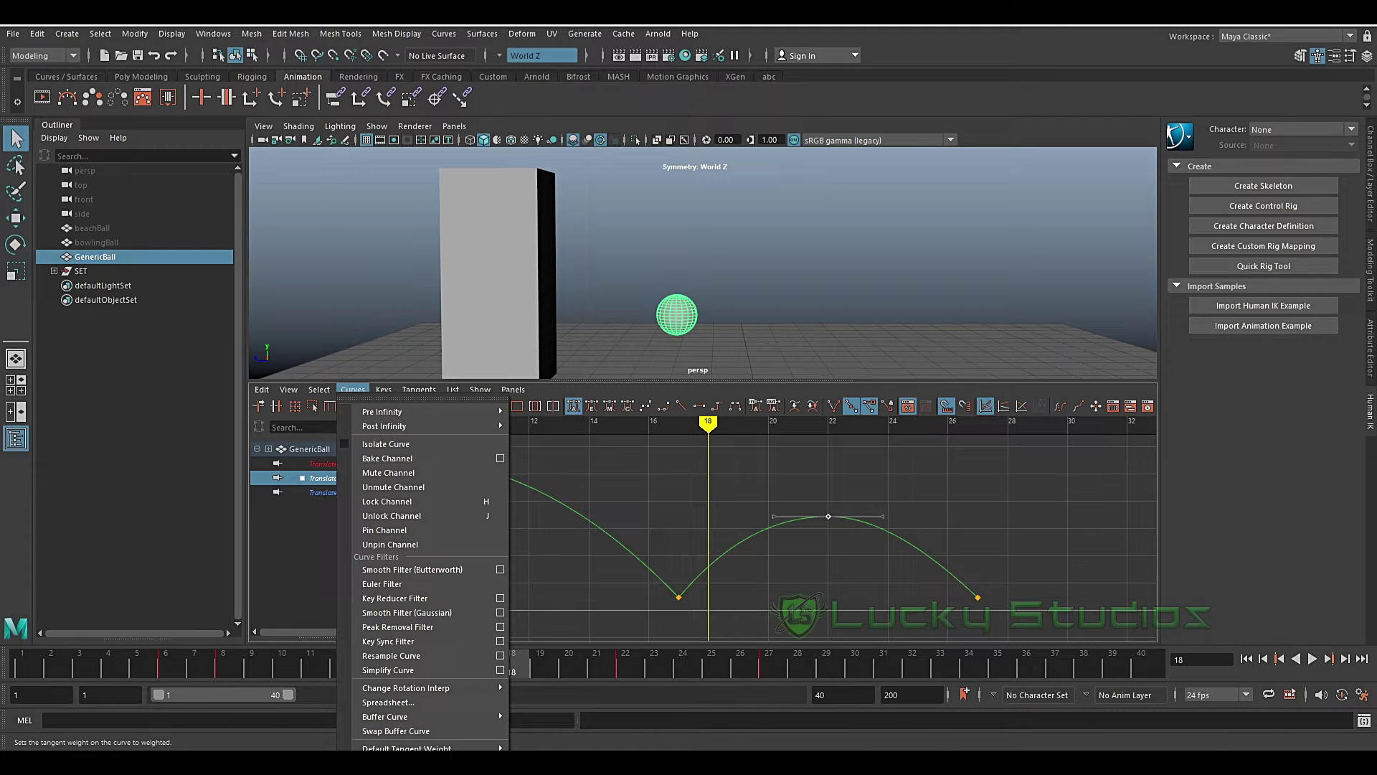
Switch the Translate Y curve to weighted tangents.
left_click(407, 748)
scroll(795, 535, "up", 2)
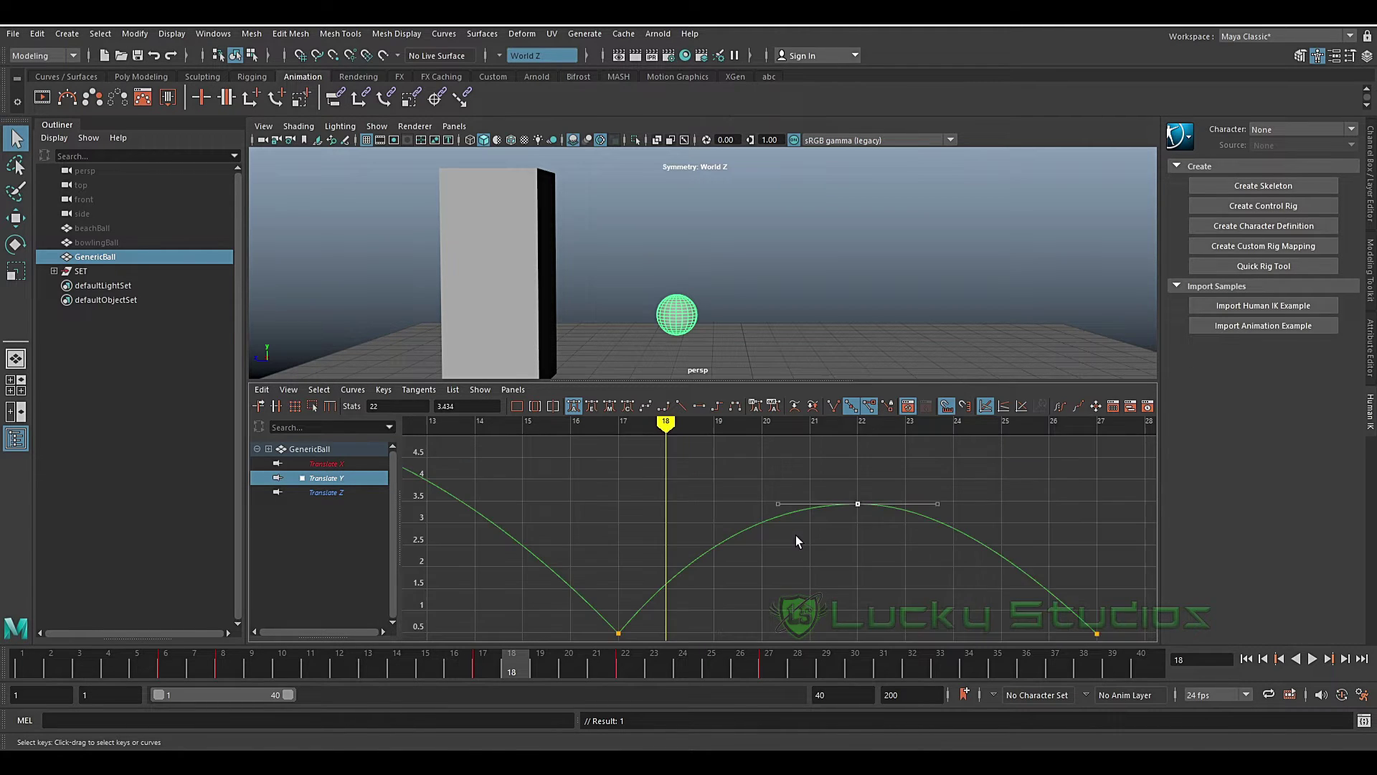
scroll(795, 535, "up", 2)
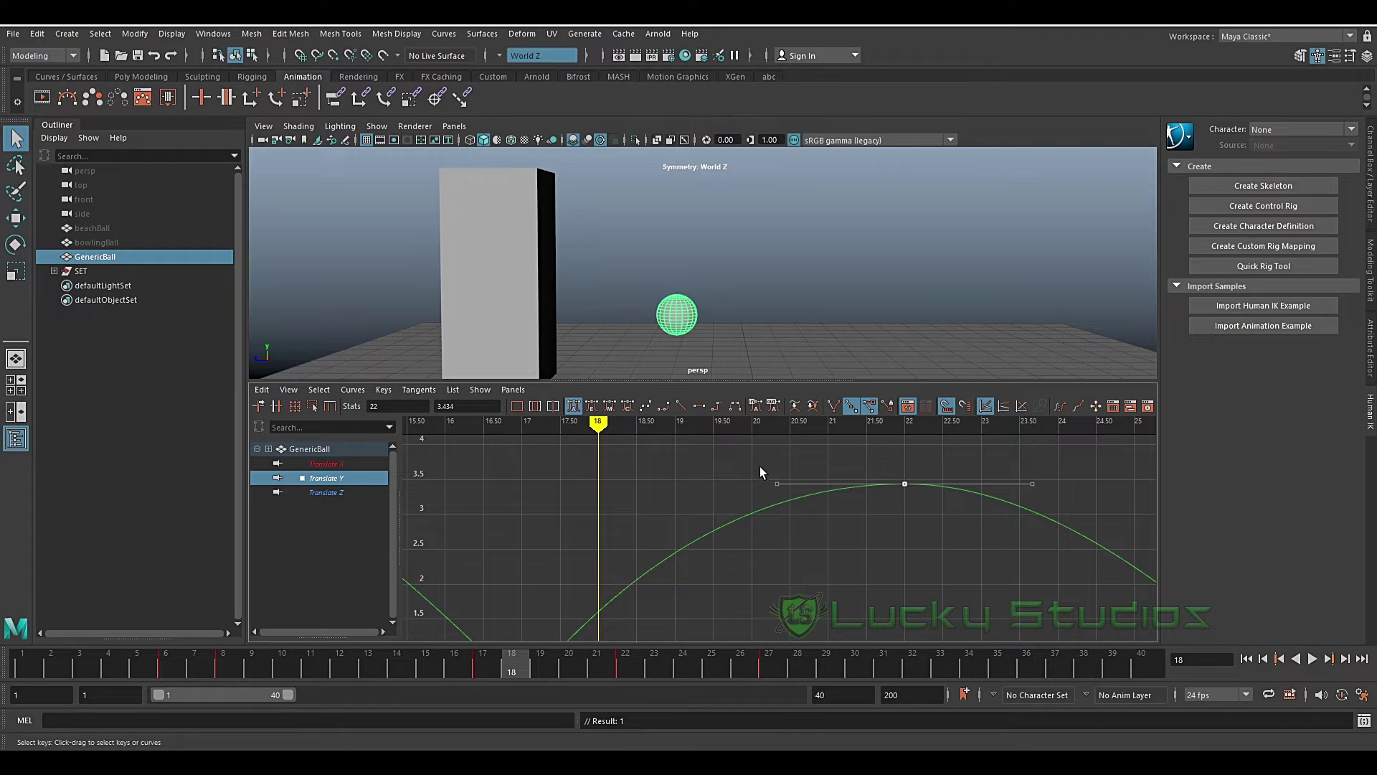
Lengthen the frame-22 peak's tangent handles horizontally, then refit the curve and scrub the bounce.
left_click_drag(783, 499, 781, 489)
scroll(777, 487, "down", 3)
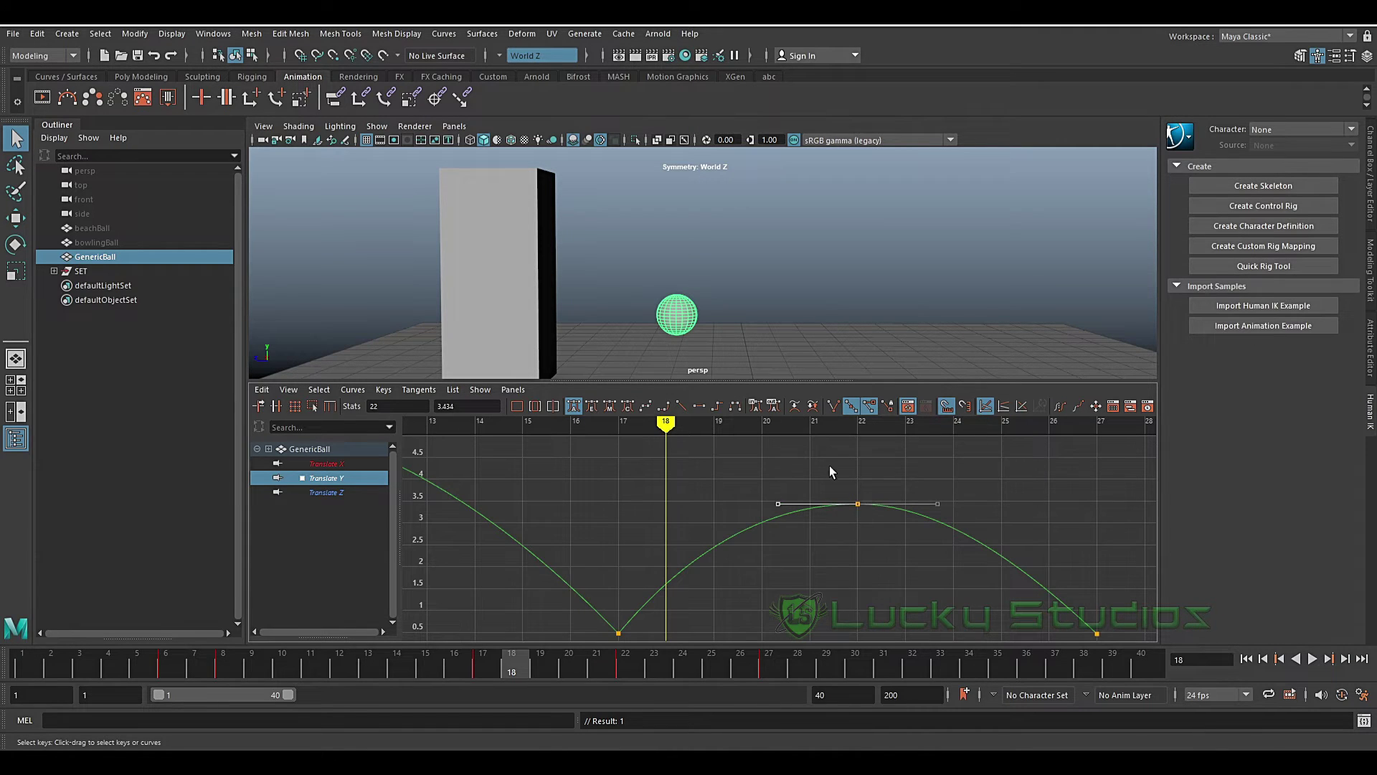
left_click_drag(789, 454, 1031, 571)
mouse_move(973, 484)
left_mouse_down()
mouse_move(845, 522)
mouse_move(772, 507)
mouse_move(861, 508)
left_mouse_up()
middle_click_drag(887, 475, 920, 477, "shift")
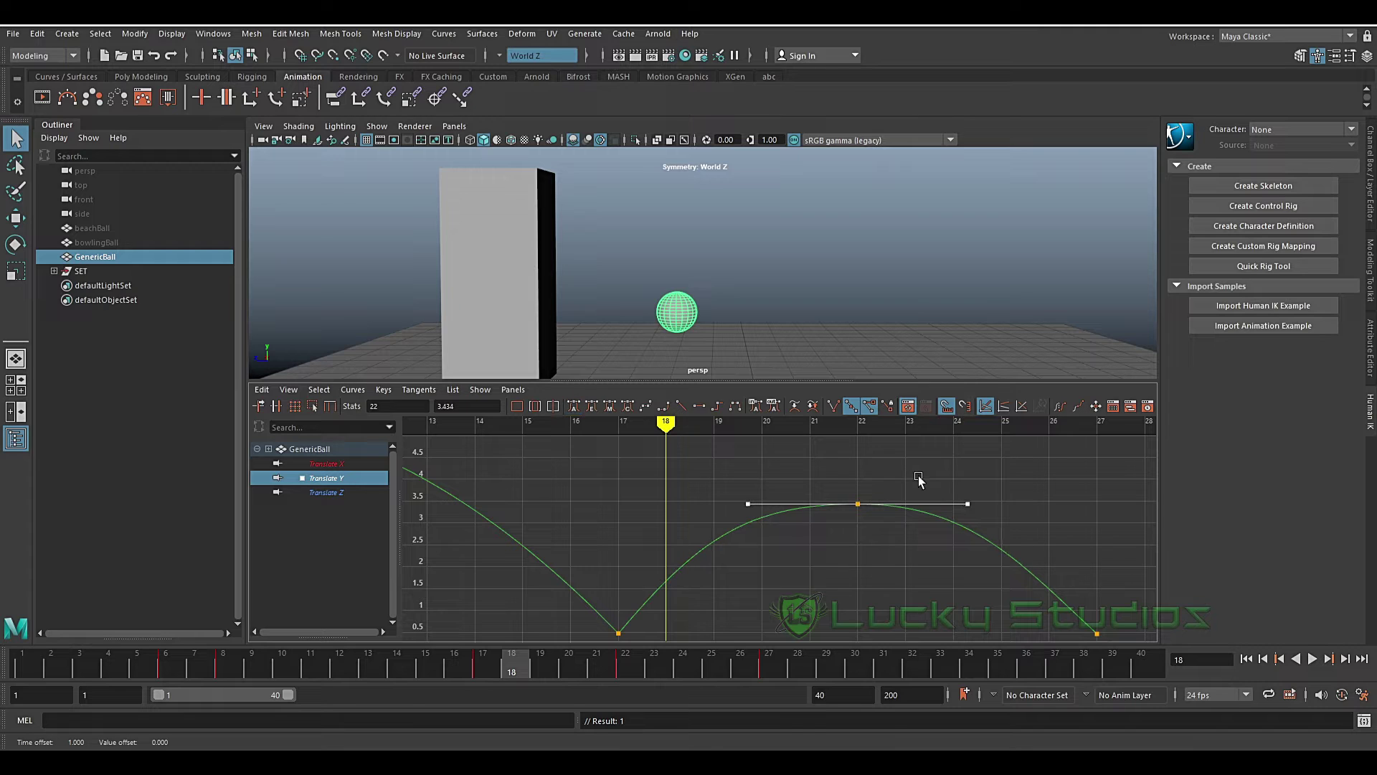
key("a")
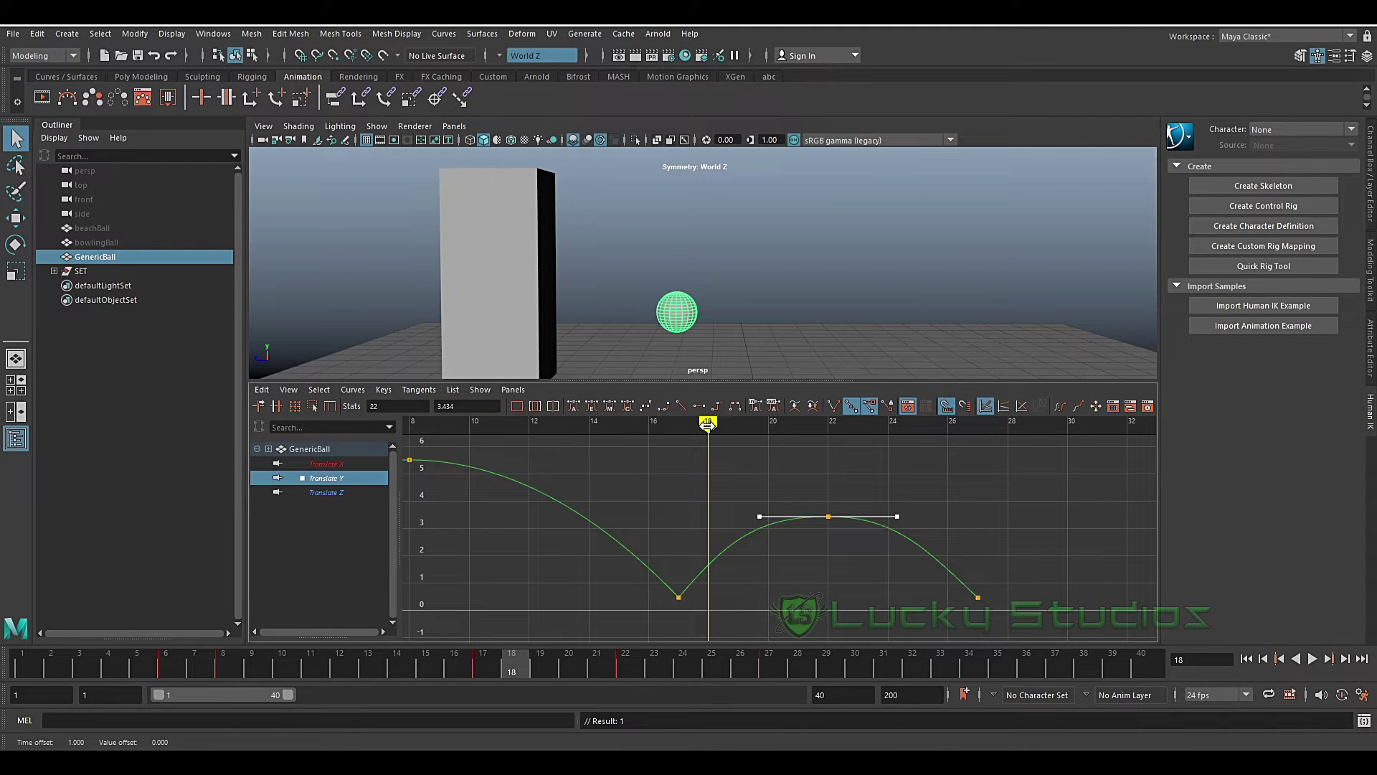
mouse_move(708, 424)
left_mouse_down()
mouse_move(873, 423)
mouse_move(784, 428)
mouse_move(971, 450)
left_mouse_up()
scroll(773, 475, "down", 3)
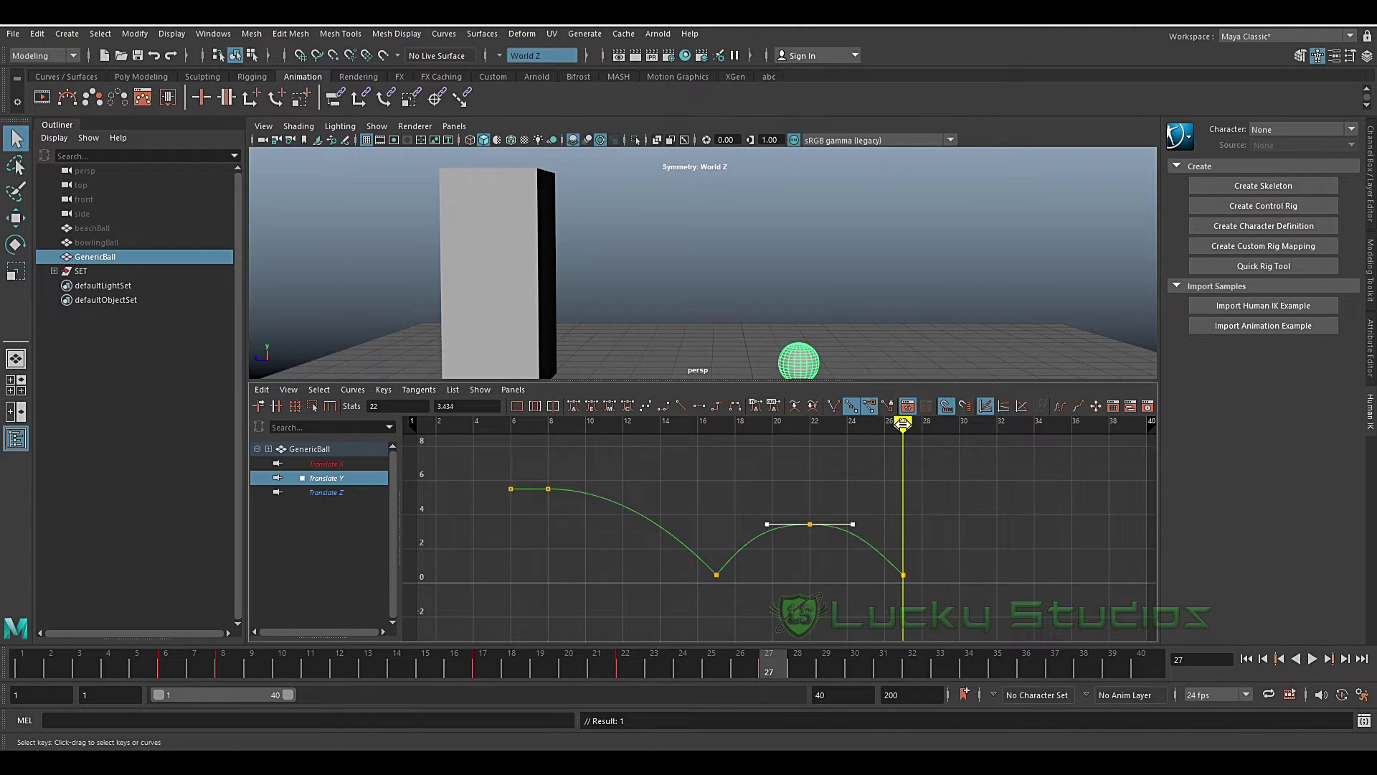
Review the bounce arc between frames 17 and 22, then extend the playback range end from 40 to 56.
key("alt+v")
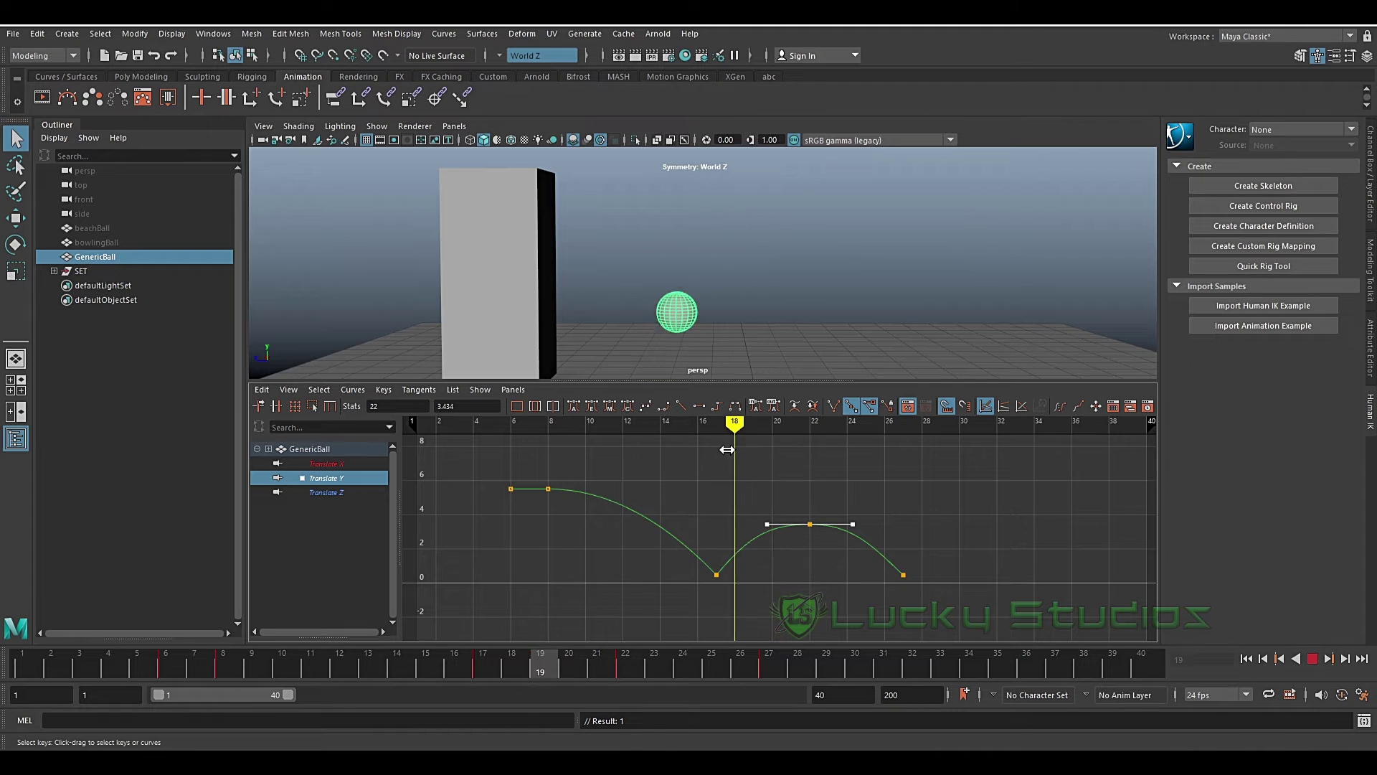
left_click(790, 423)
left_click_drag(788, 424, 806, 429)
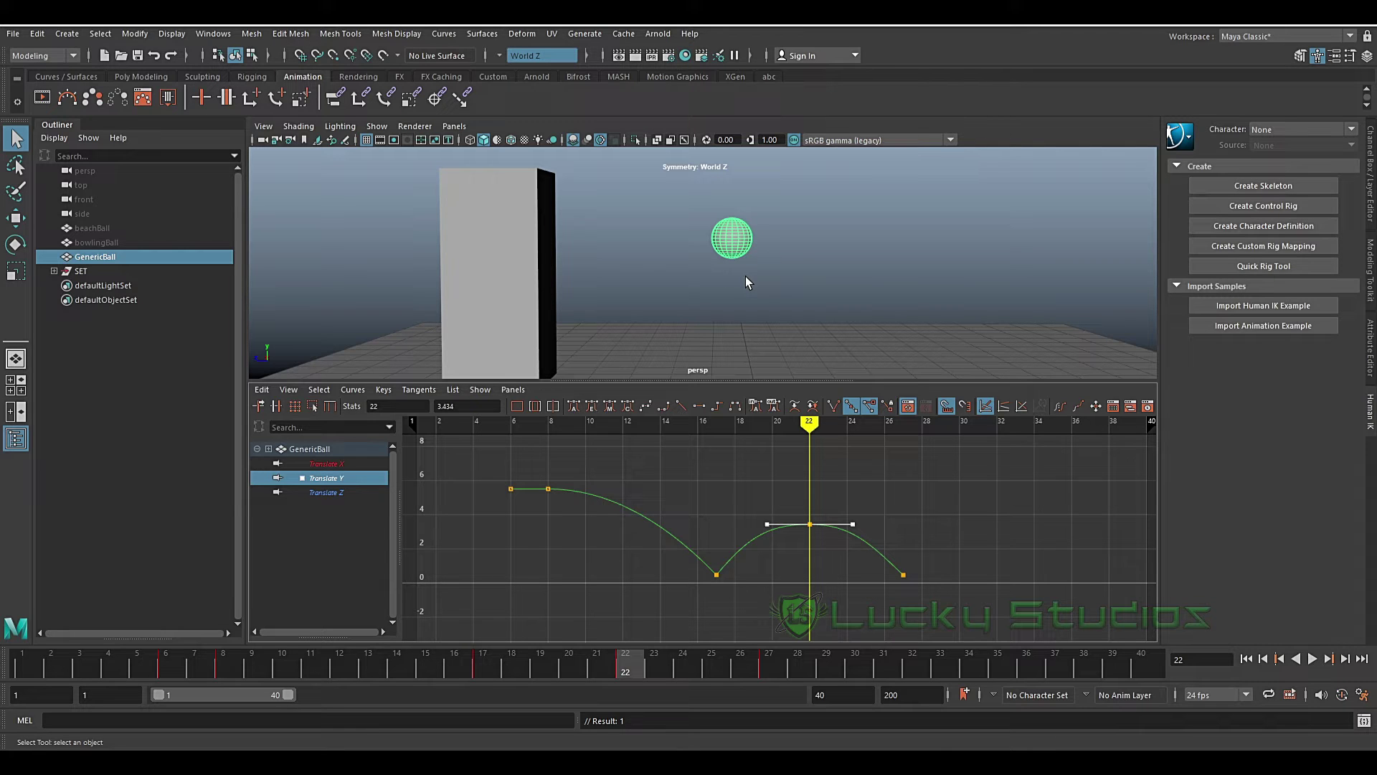
key("k")
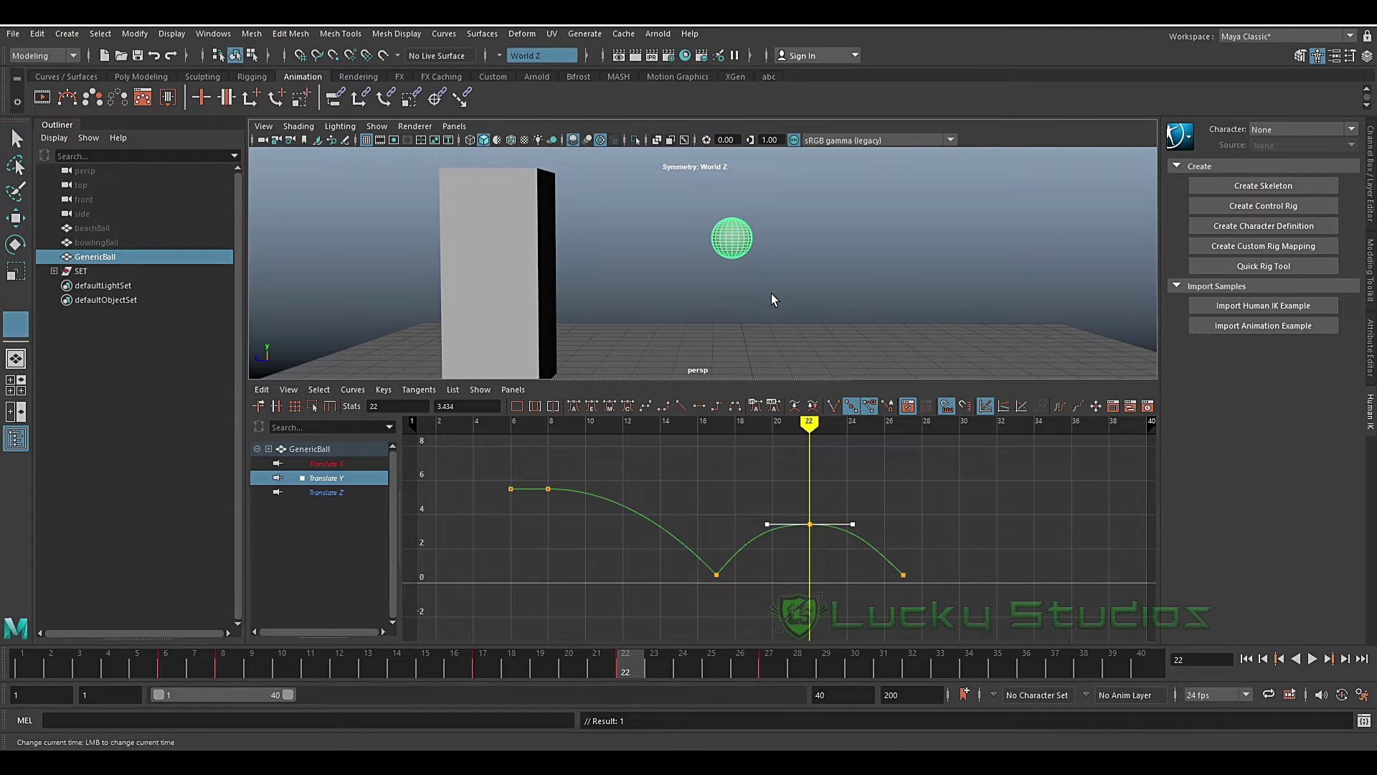
mouse_move(772, 294)
left_mouse_down()
mouse_move(566, 287)
mouse_move(911, 296)
mouse_move(501, 291)
mouse_move(818, 290)
mouse_move(601, 292)
mouse_move(786, 295)
mouse_move(603, 290)
mouse_move(661, 282)
mouse_move(740, 294)
mouse_move(527, 302)
mouse_move(854, 279)
mouse_move(734, 278)
left_mouse_up()
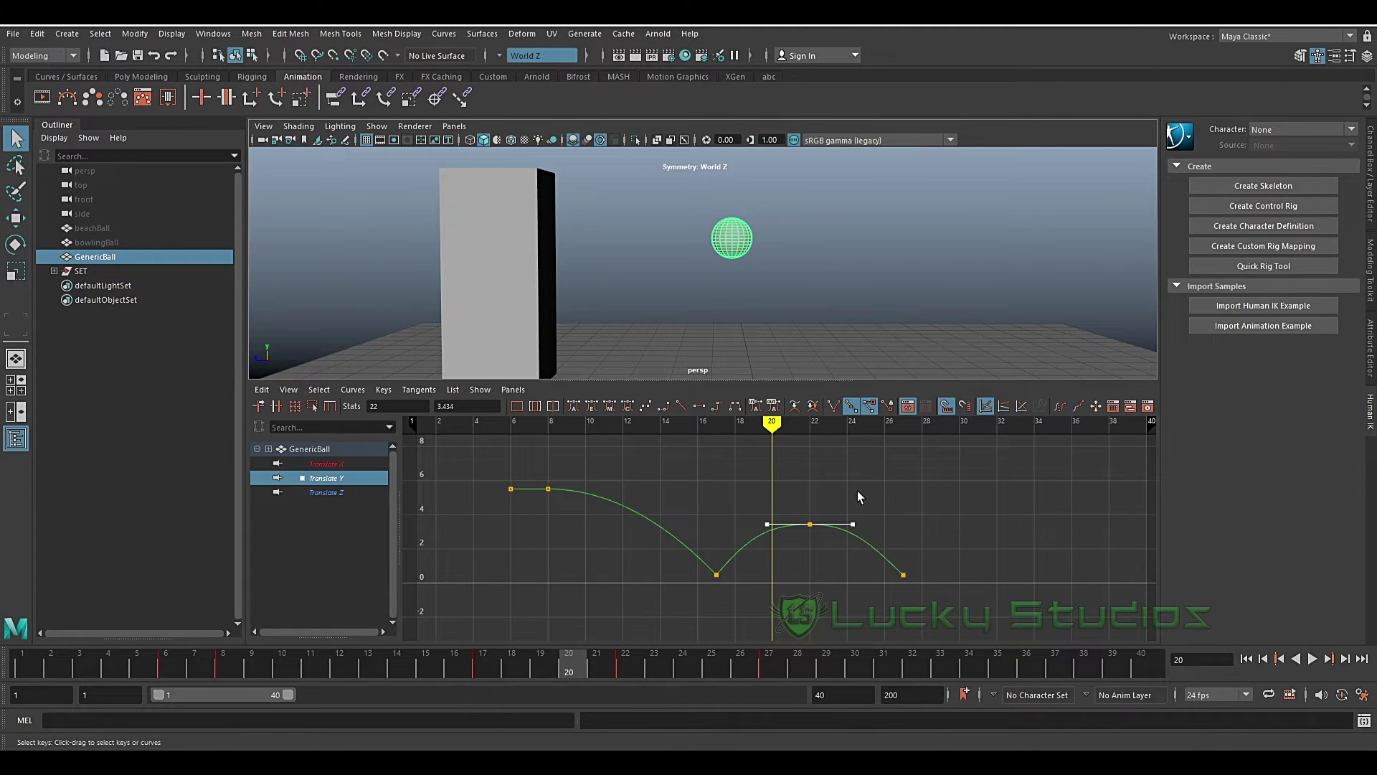
left_click_drag(858, 491, 806, 481)
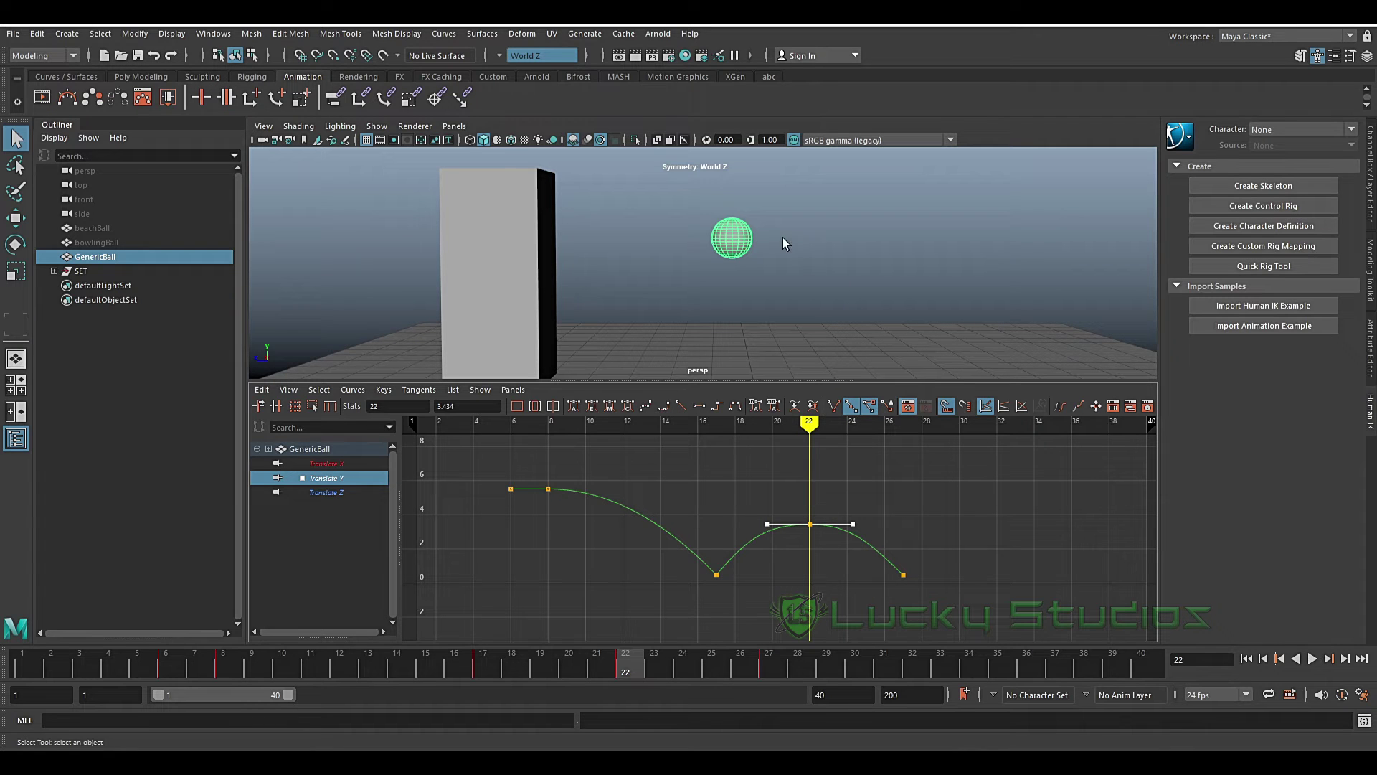
mouse_move(703, 232)
left_mouse_down()
mouse_move(716, 237)
mouse_move(674, 230)
mouse_move(828, 239)
mouse_move(611, 232)
mouse_move(828, 231)
left_mouse_up()
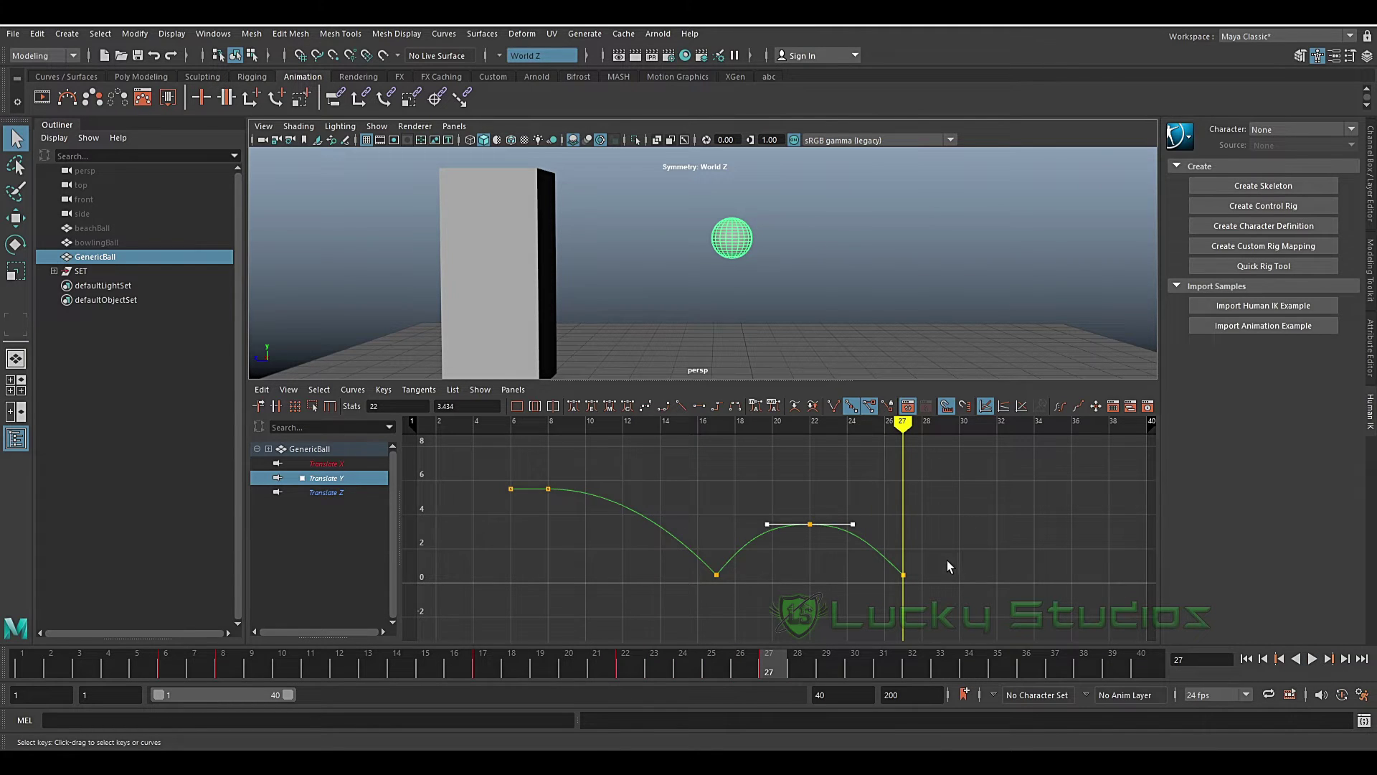
right_click_drag(946, 561, 923, 544, "alt")
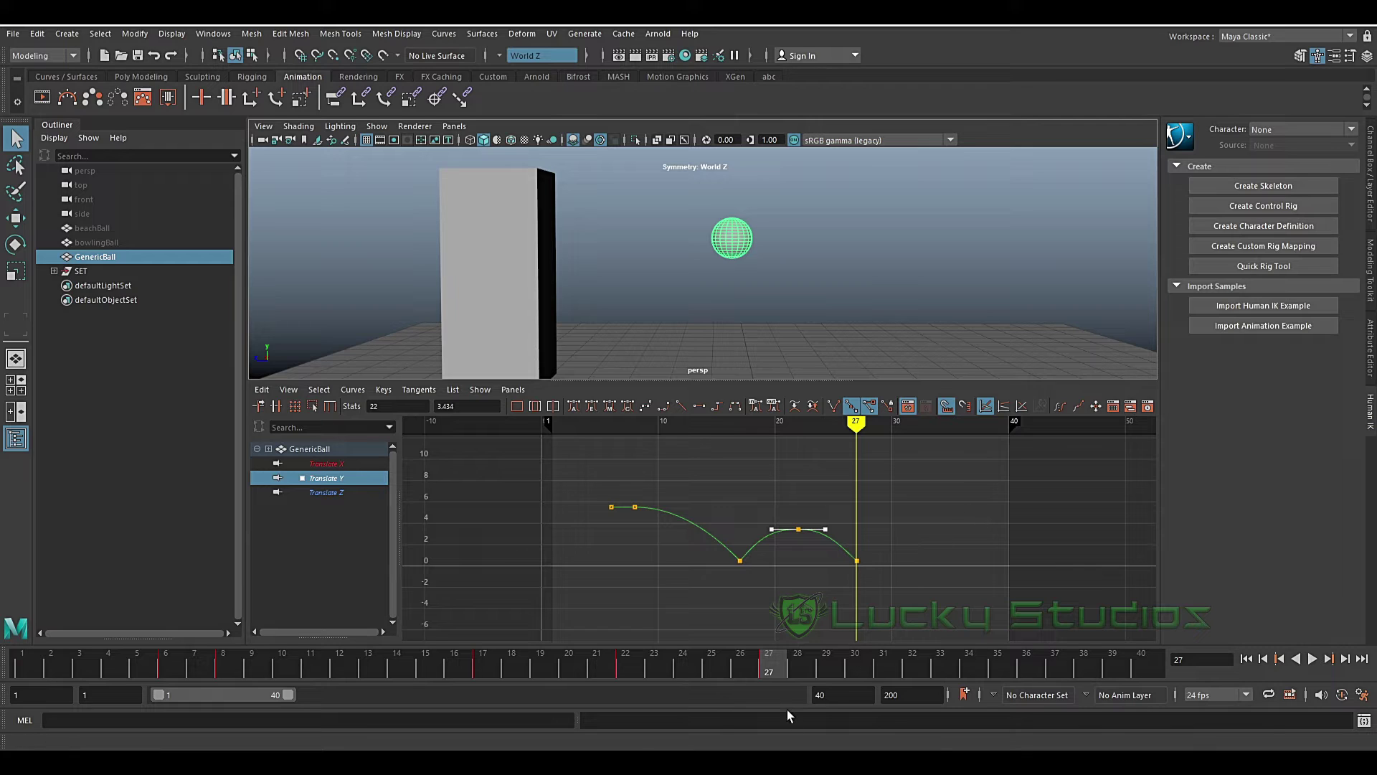
left_click_drag(290, 698, 341, 698)
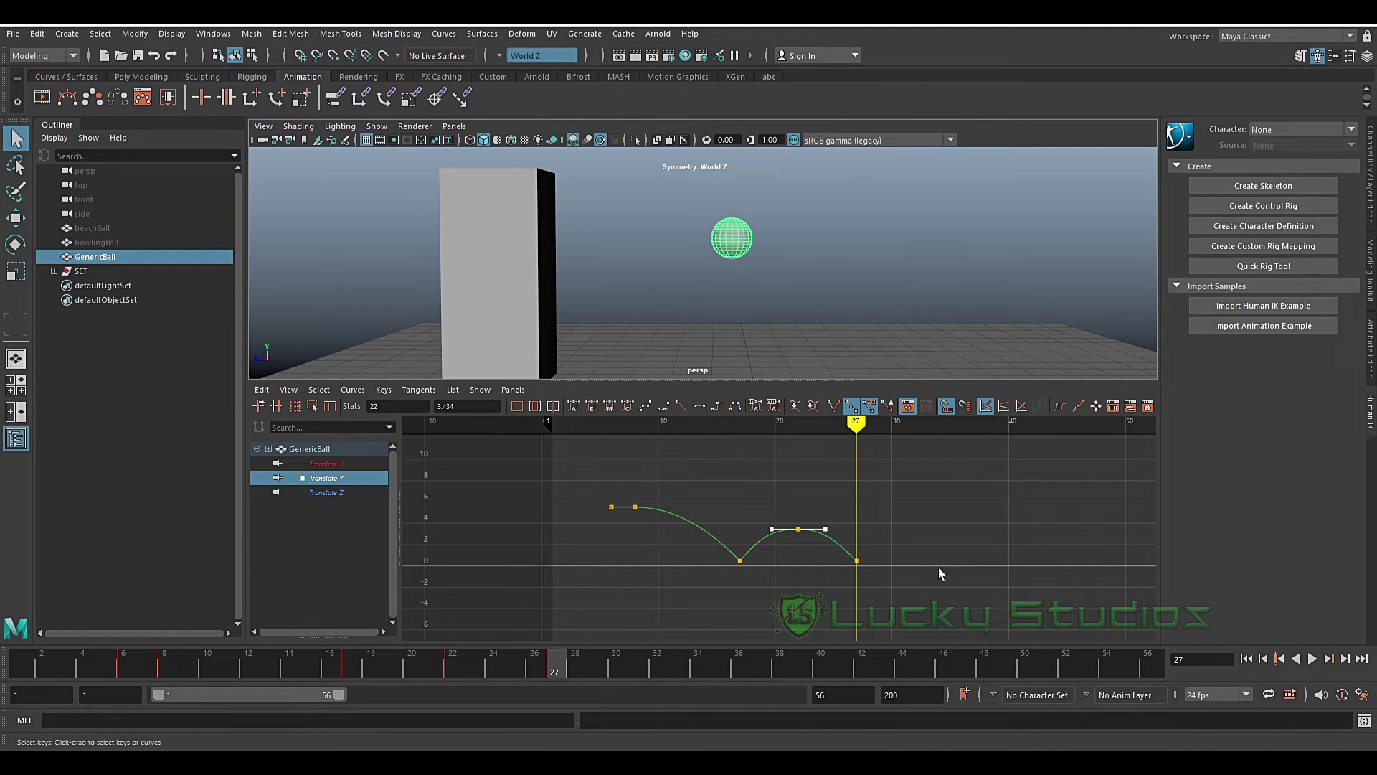
Ease the incoming tangent on the frame-27 landing key and scrub past the landing to check.
key("f")
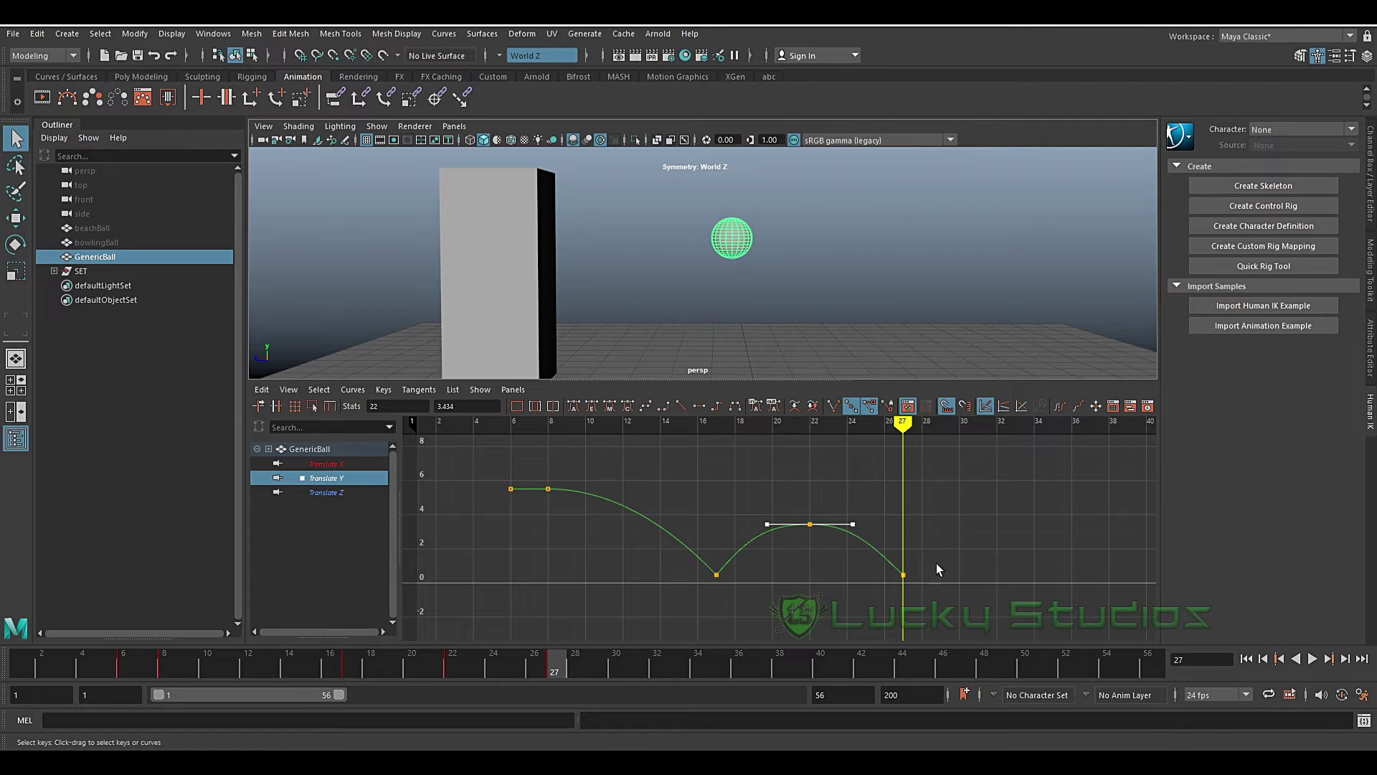
left_click_drag(936, 563, 876, 604)
left_click_drag(879, 542, 893, 557)
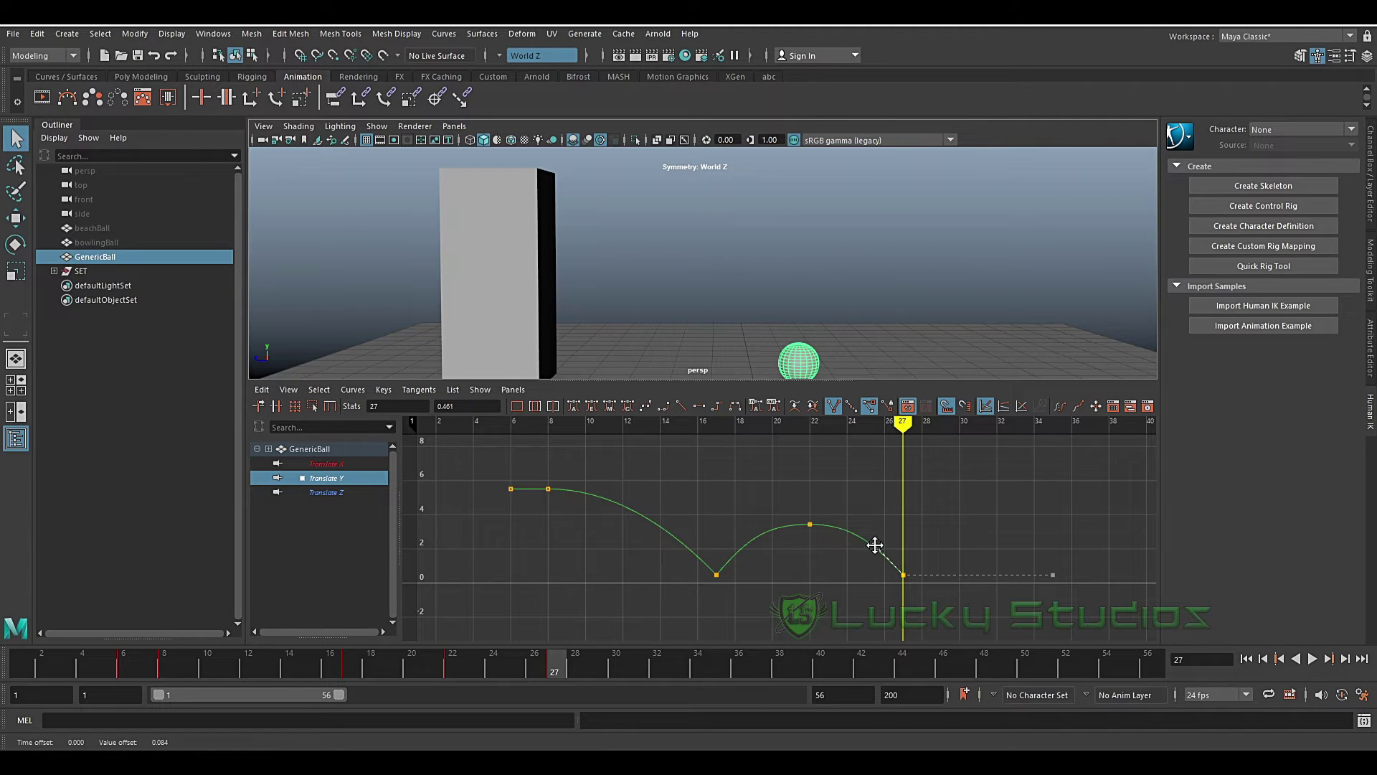
key("a")
key("f")
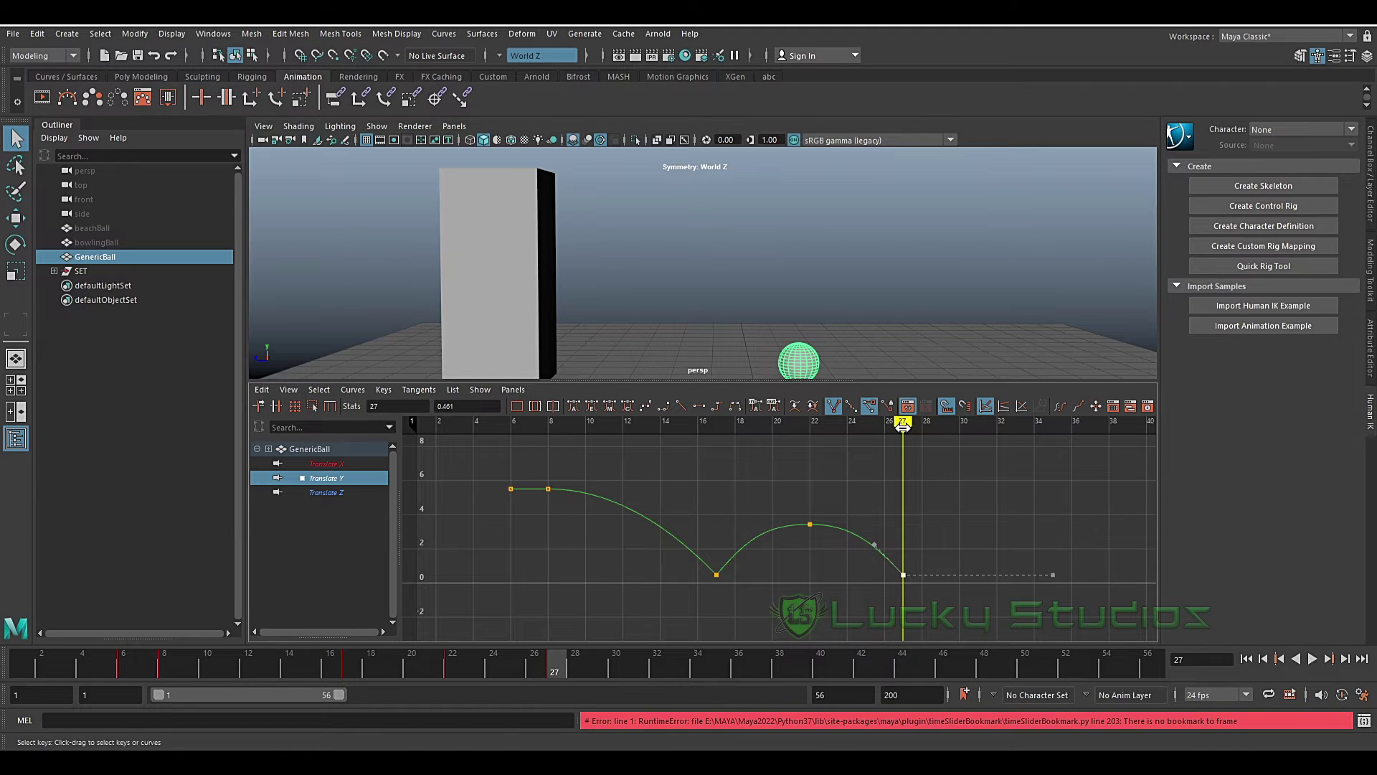
left_click_drag(901, 426, 995, 425)
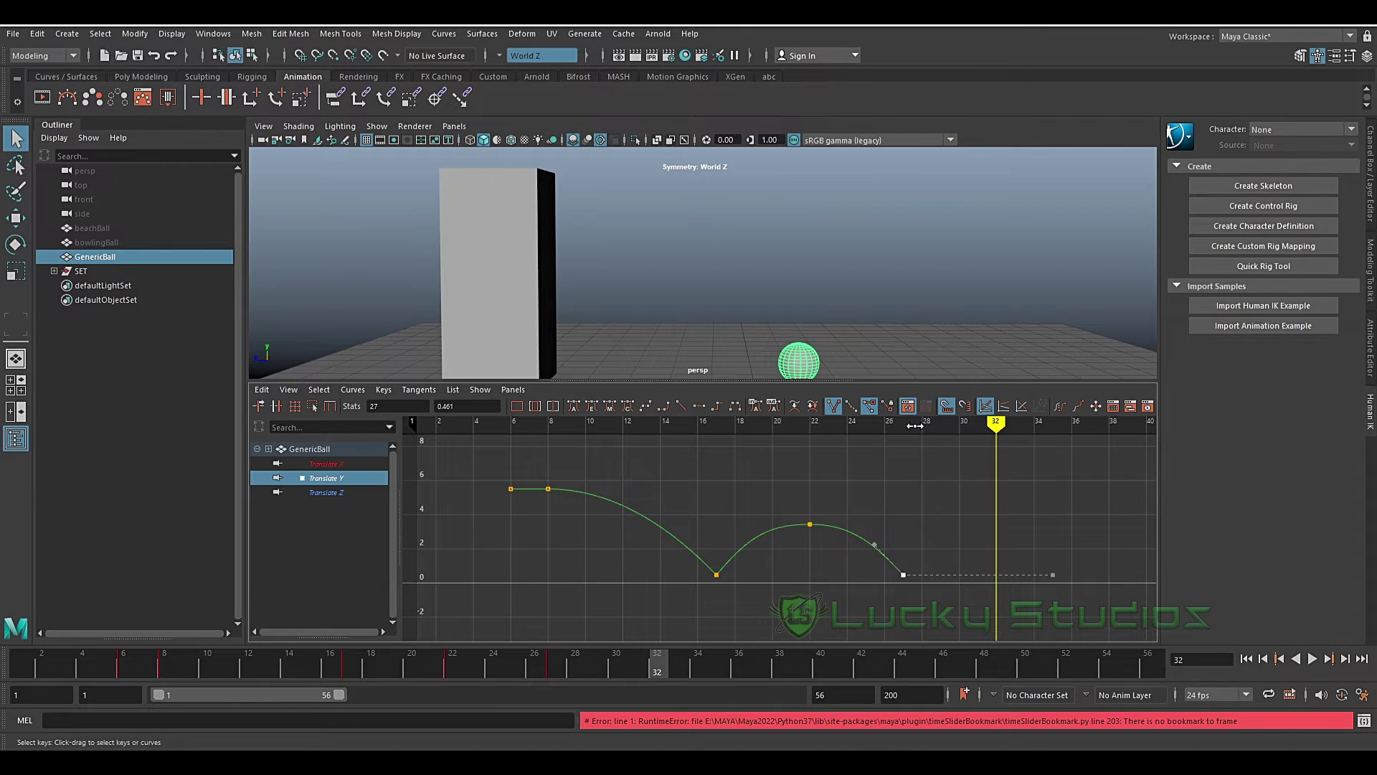
scroll(789, 337, "down", 2)
Raise the ball above the ground at frame 32 and key its position.
left_click(789, 335)
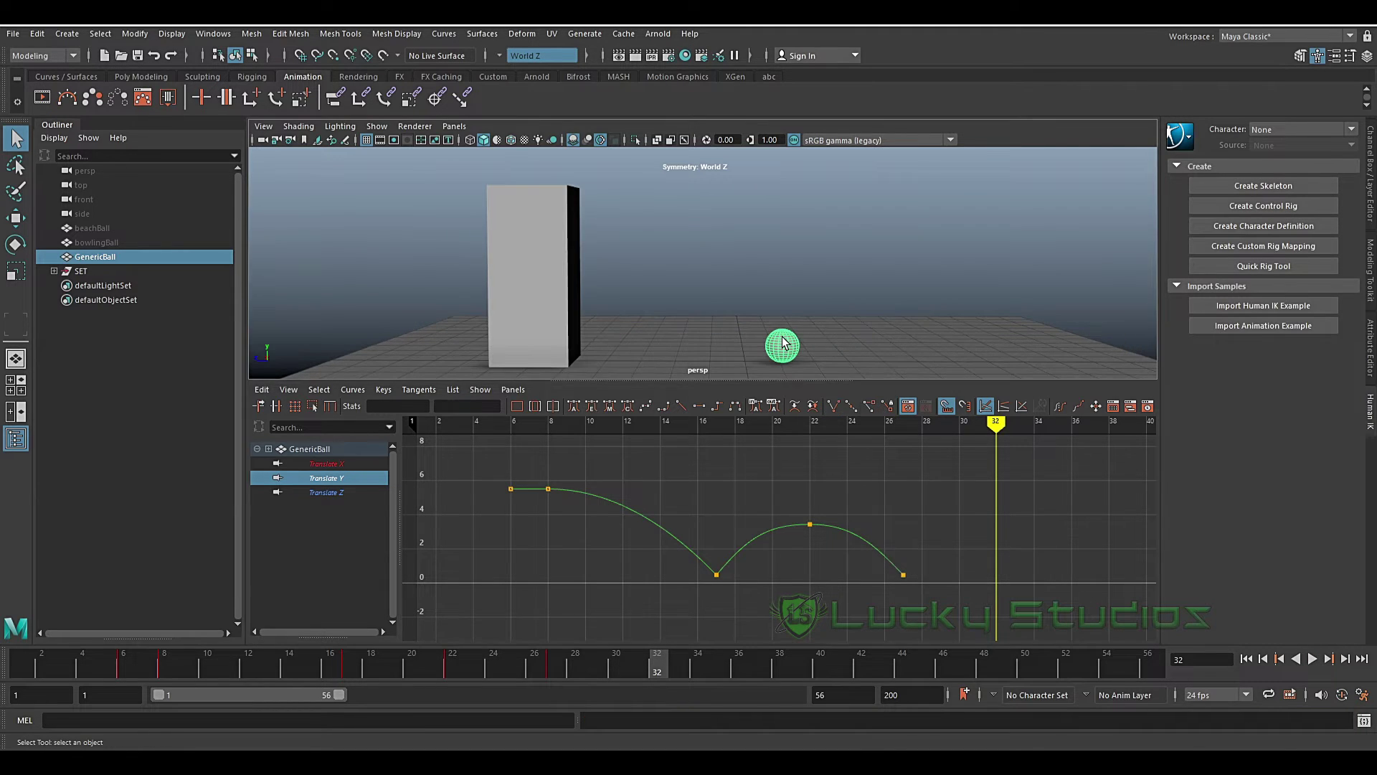
key("w")
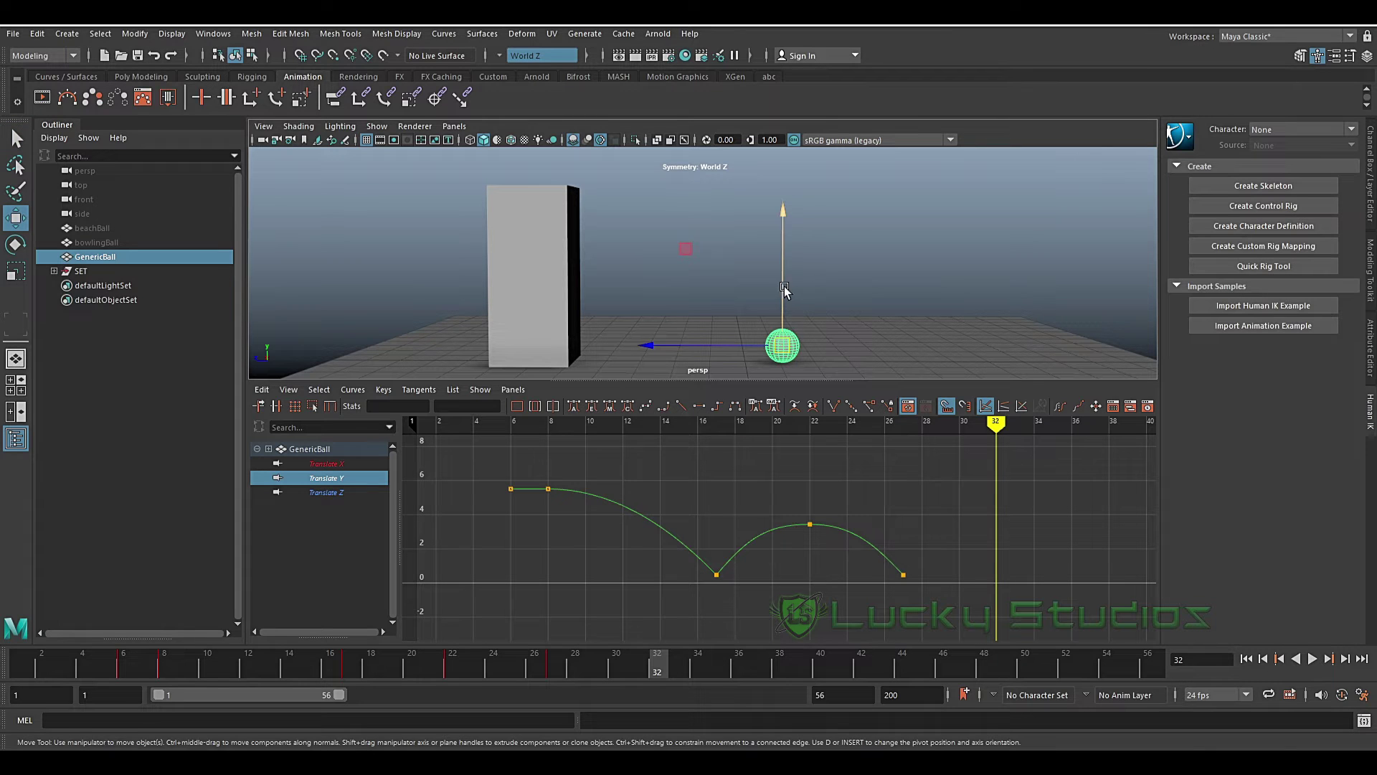
left_click_drag(782, 289, 781, 242)
left_click(1368, 168)
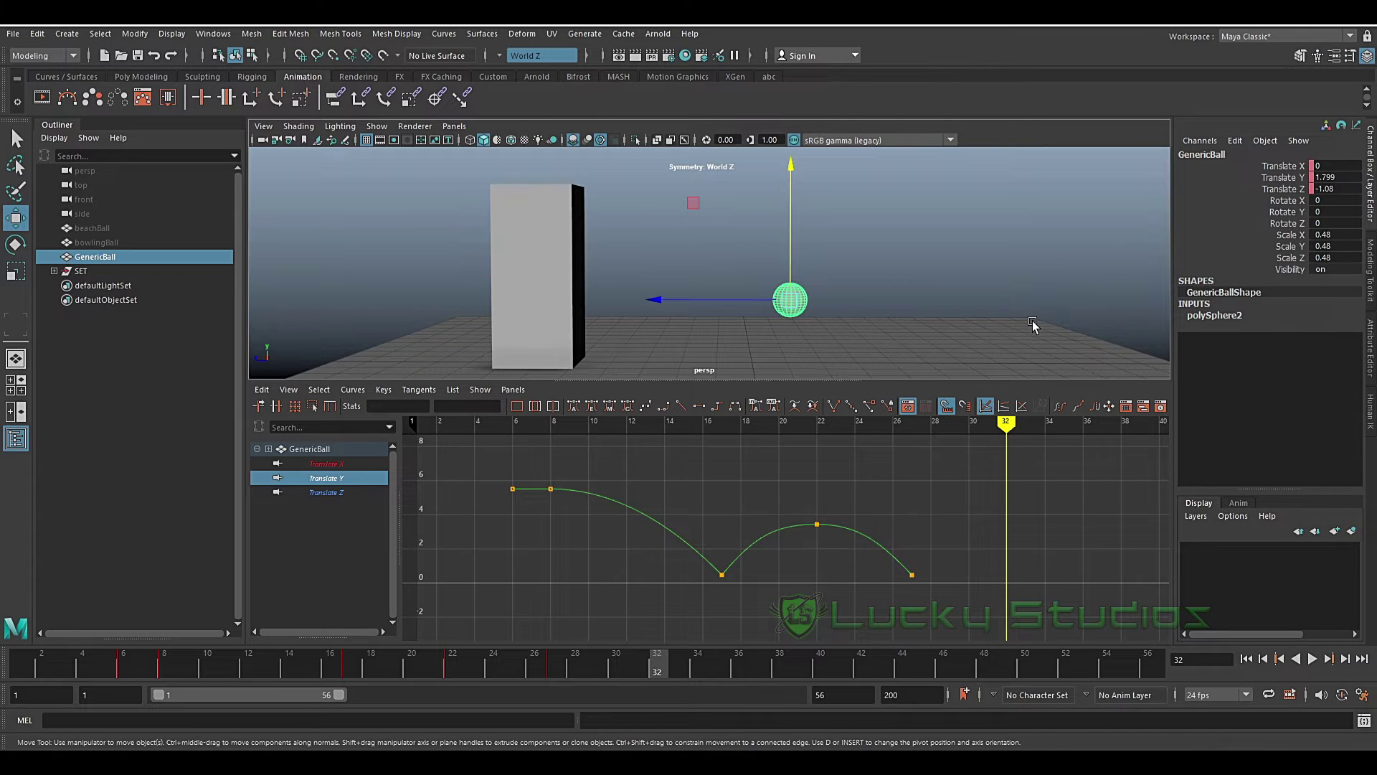
key("s")
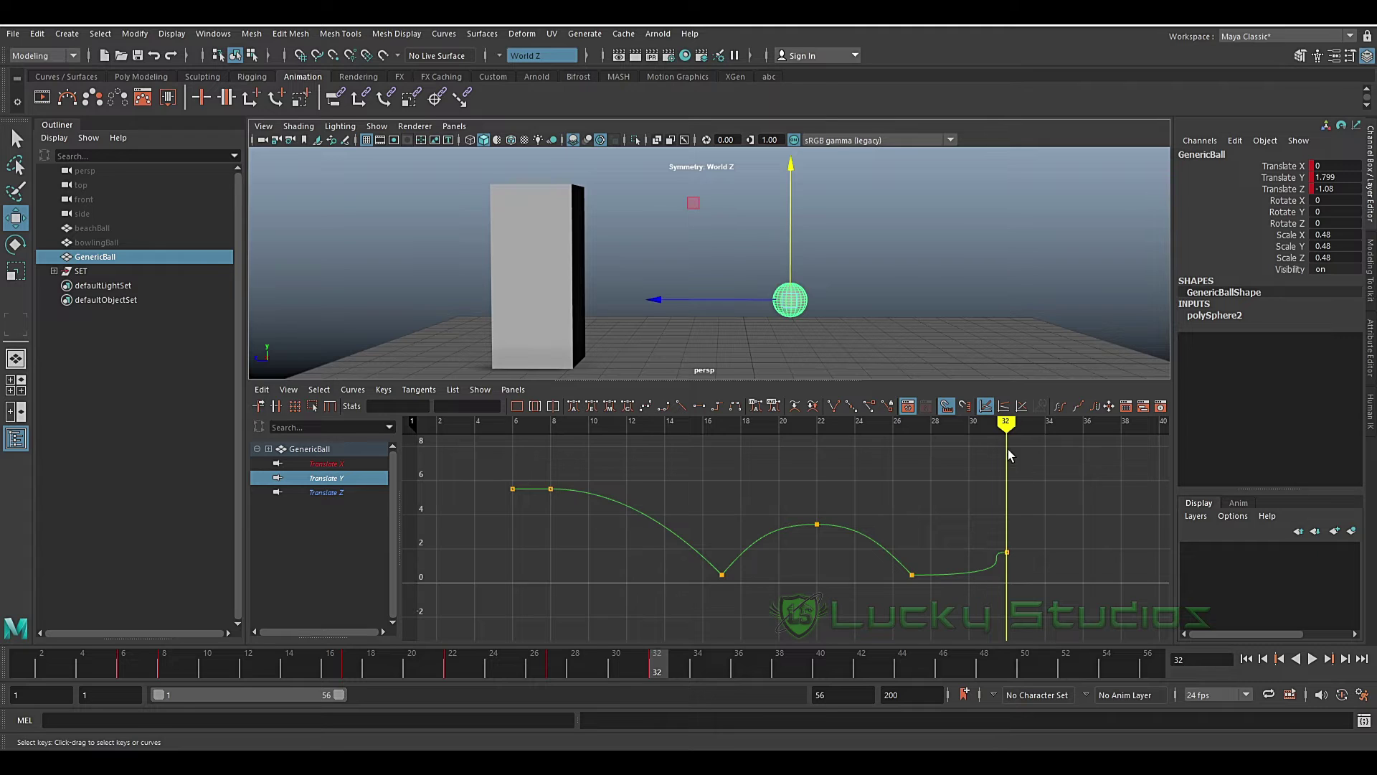
Review the bounces, then paste the frame-27 ground key value 0.461 at frame 37.
key("alt+v")
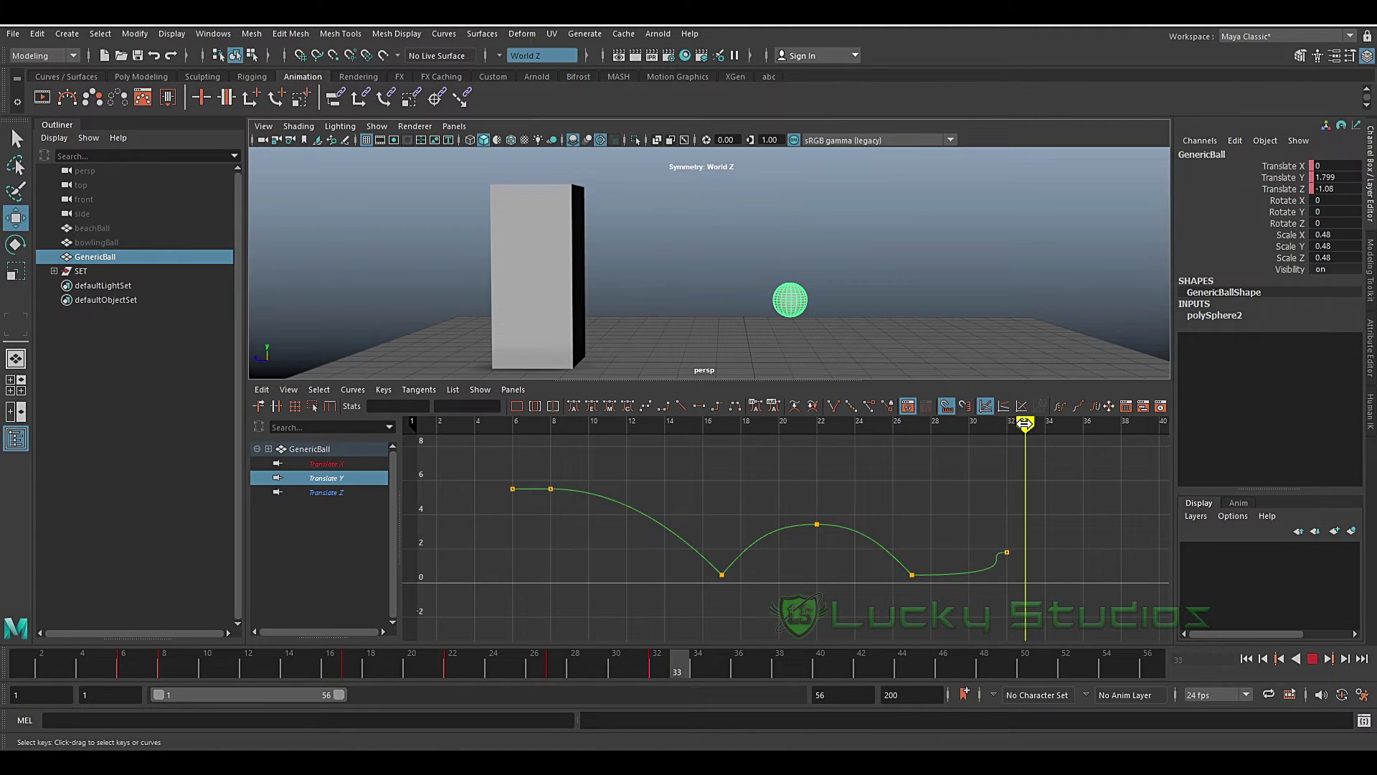
left_click_drag(1026, 424, 1098, 420)
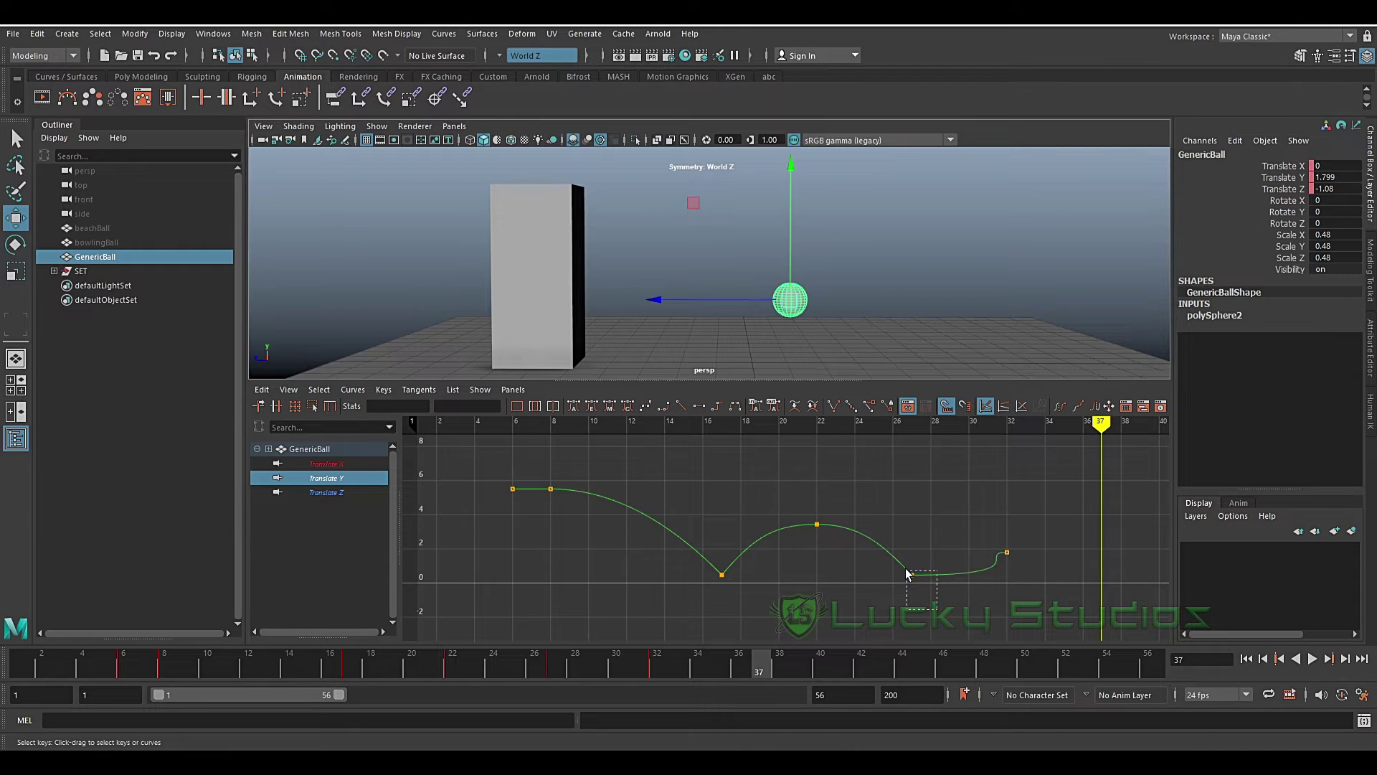
left_click_drag(906, 573, 901, 567)
key("ctrl+v")
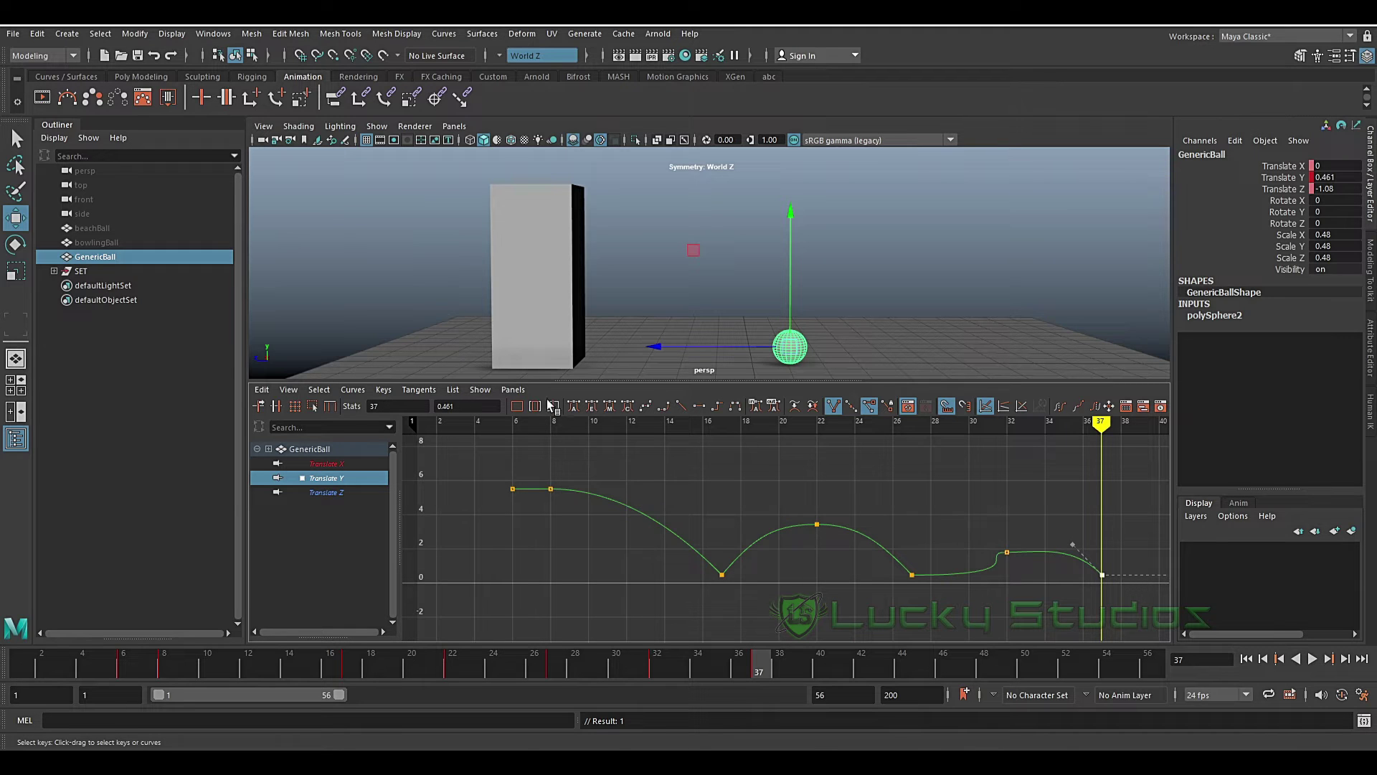
Bring the later bounces into view and steepen the tangent leaving the frame-27 ground key.
scroll(1068, 561, "up", 2)
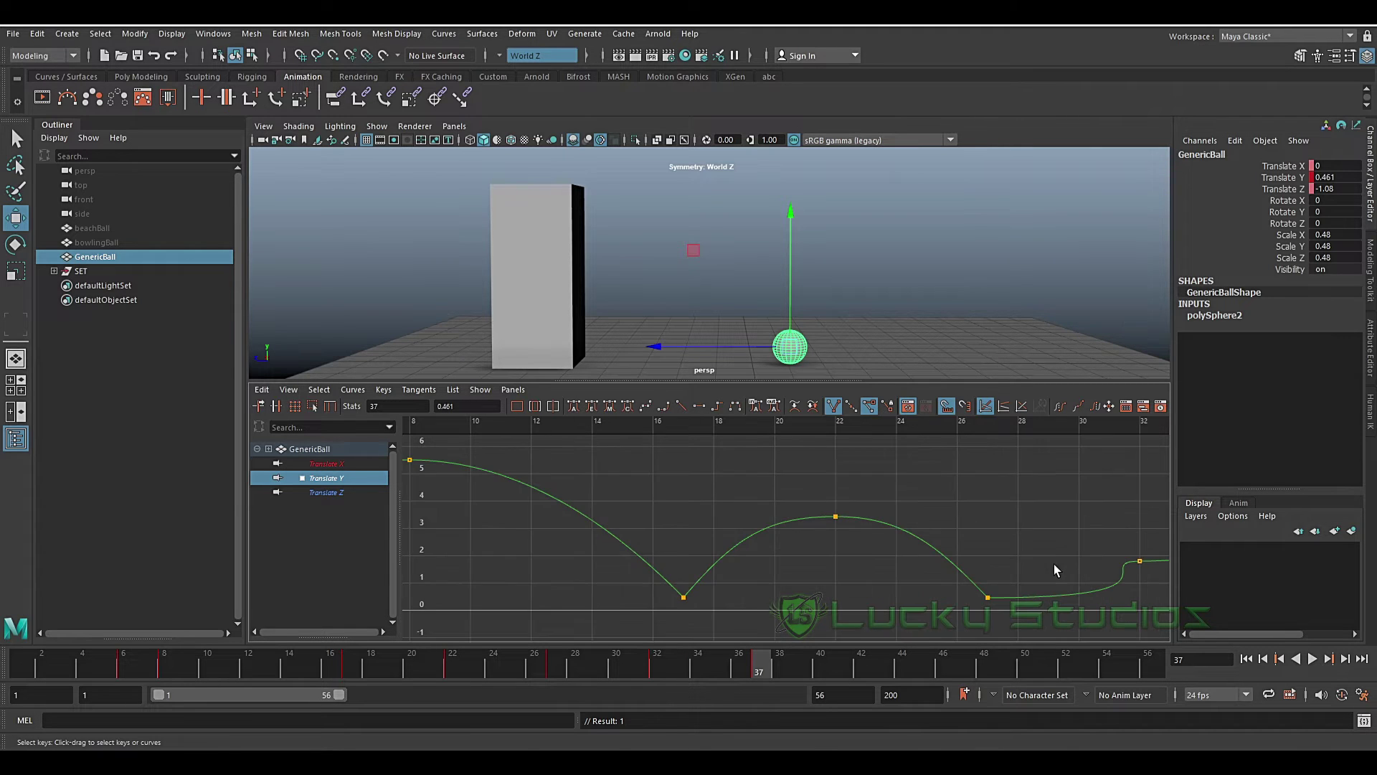
scroll(1040, 544, "up", 2)
middle_click_drag(977, 528, 845, 516, "alt")
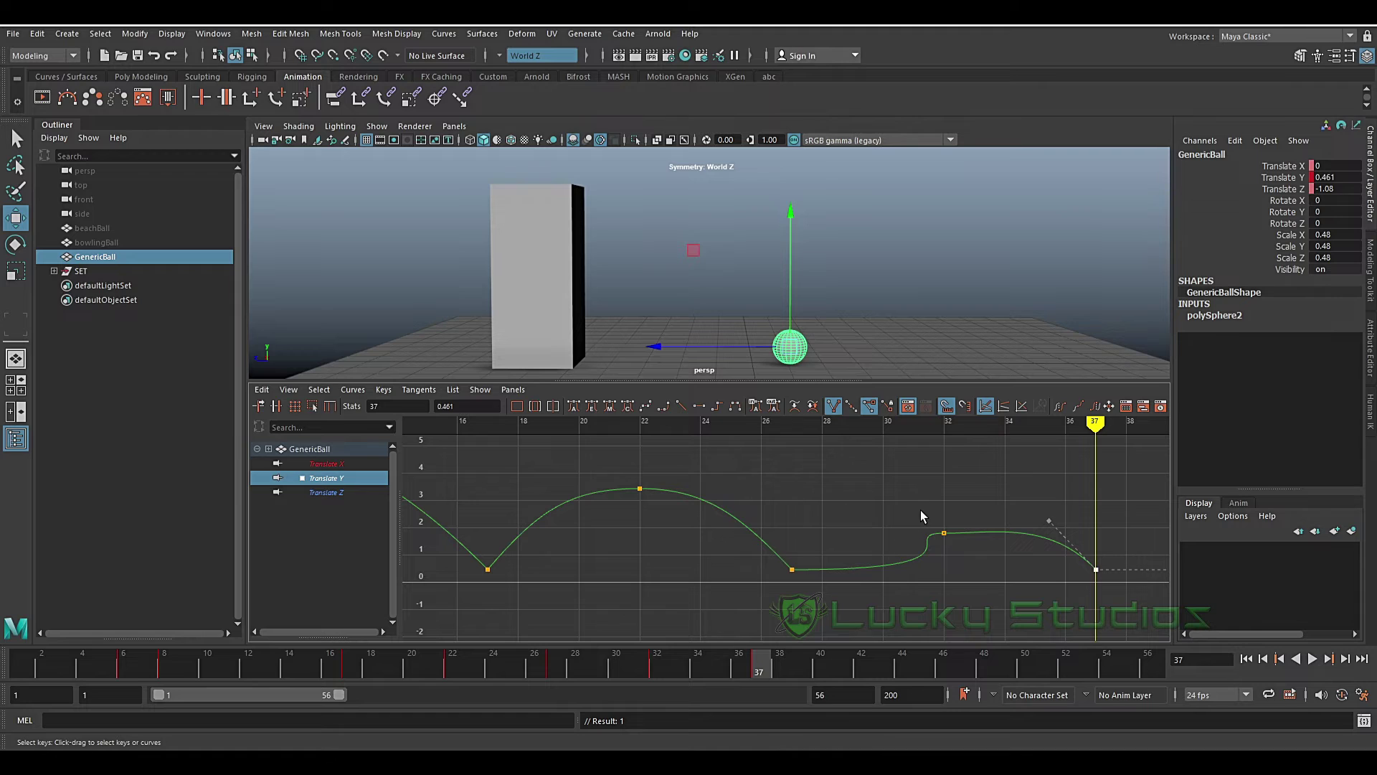
left_click_drag(776, 532, 815, 618)
key("w")
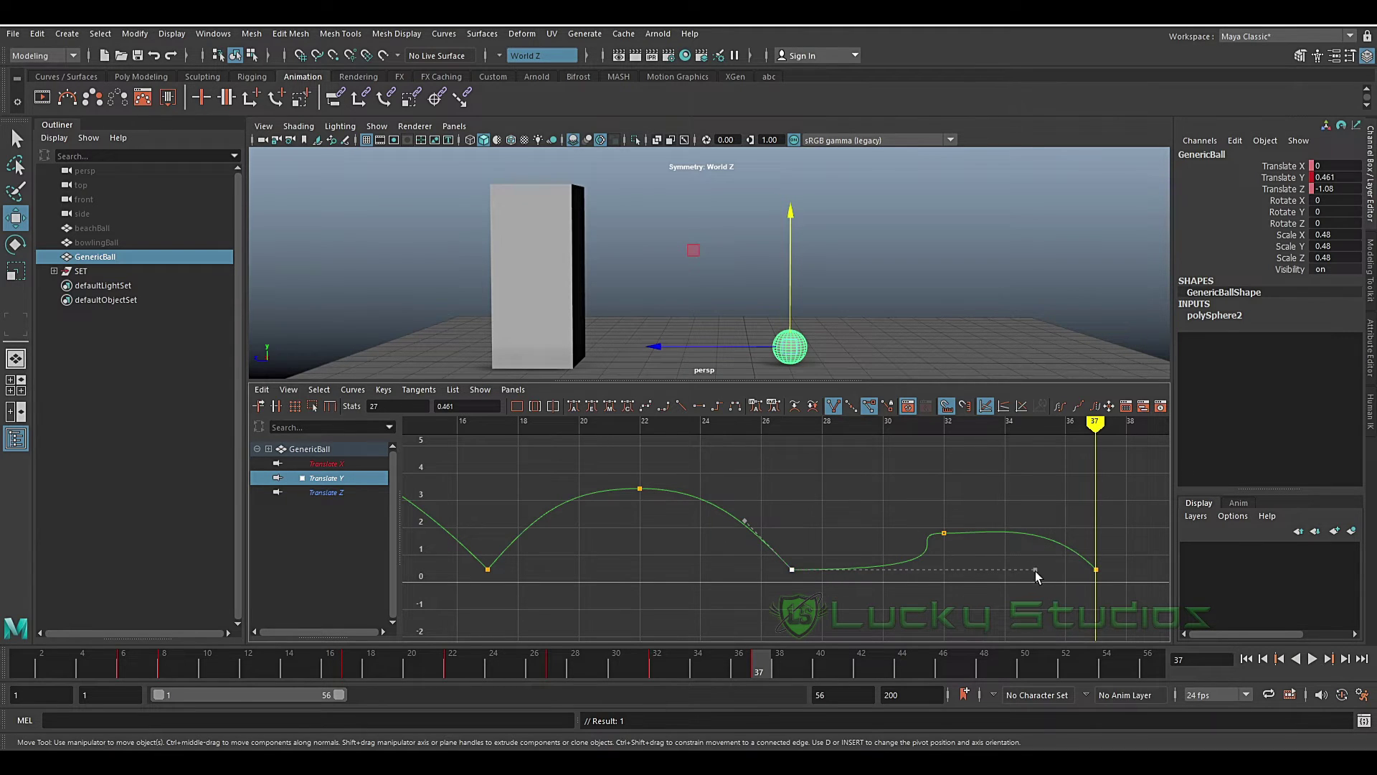
mouse_move(1035, 569)
left_mouse_down()
mouse_move(864, 525)
mouse_move(987, 569)
mouse_move(944, 516)
left_mouse_up()
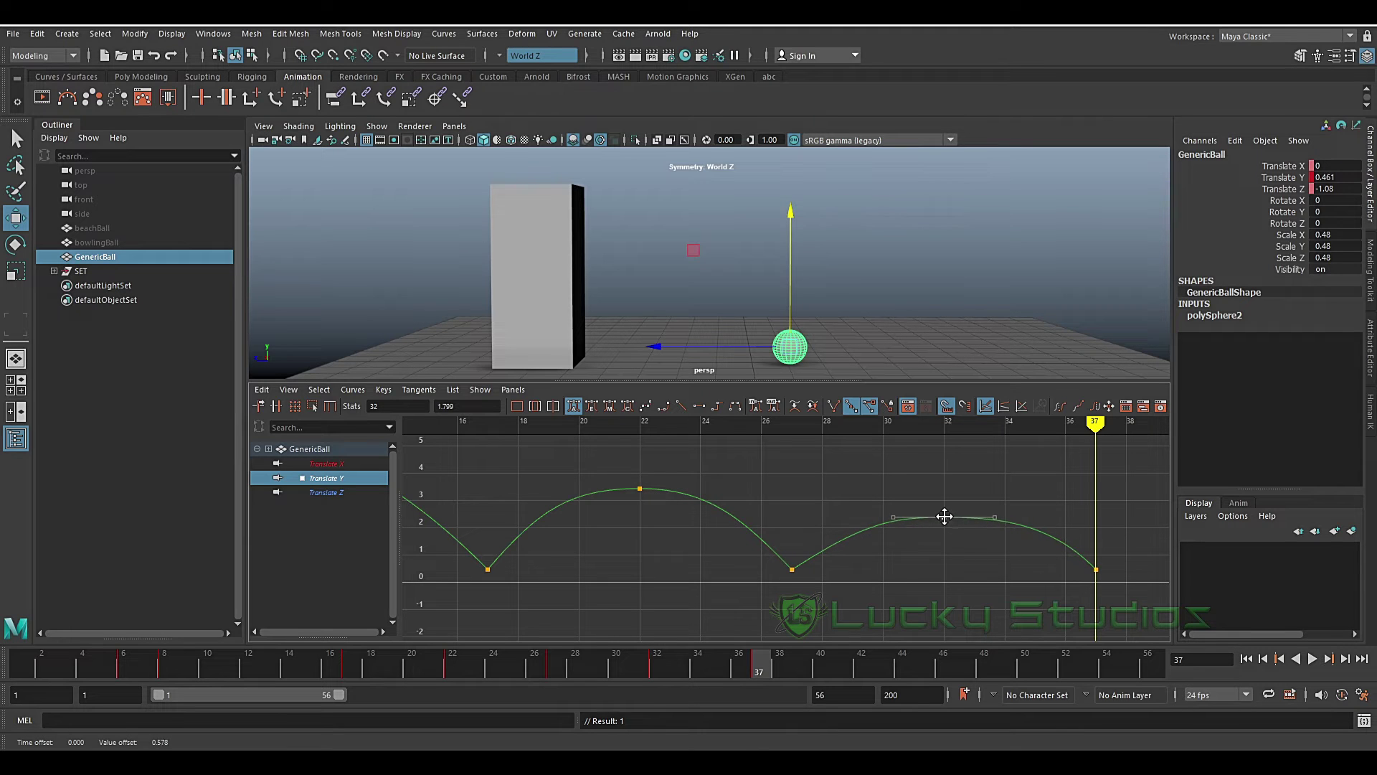
left_click(1096, 570)
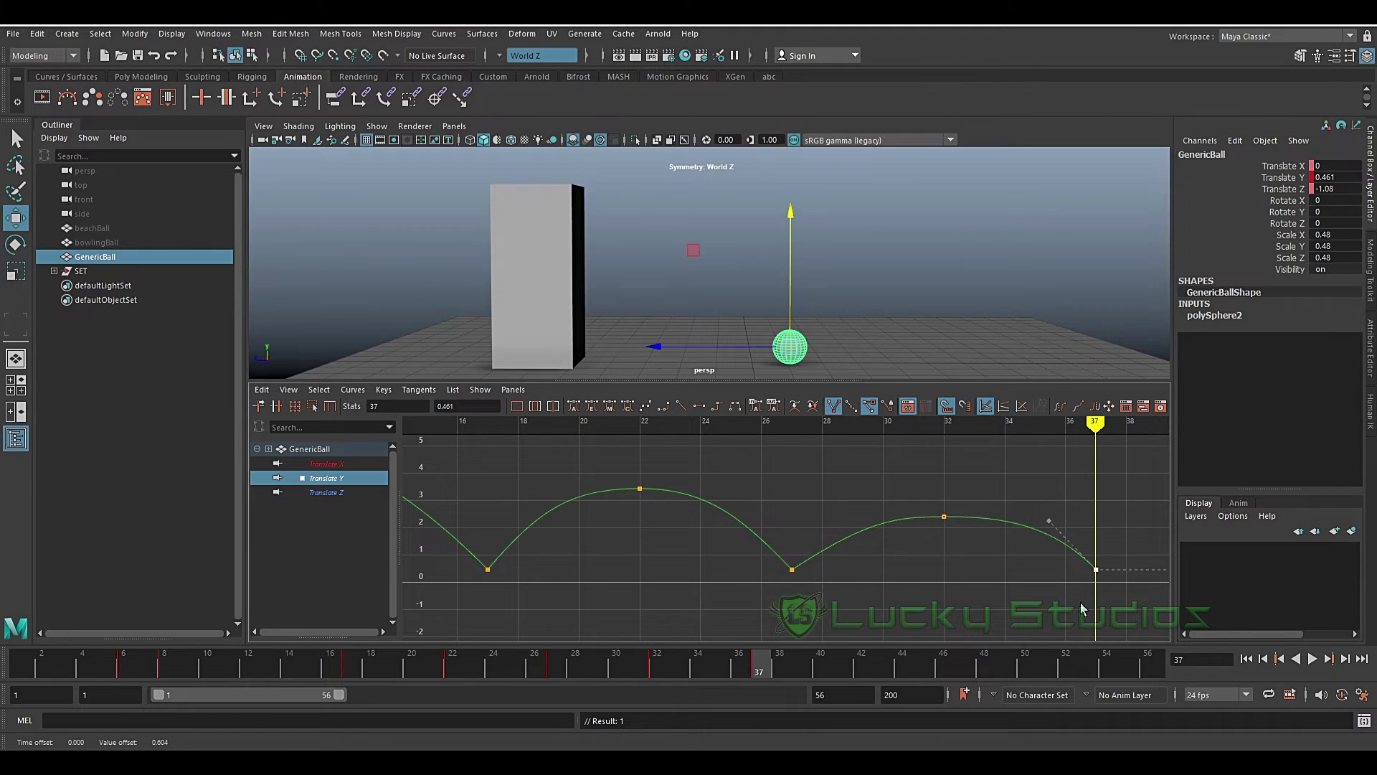
left_click(792, 570)
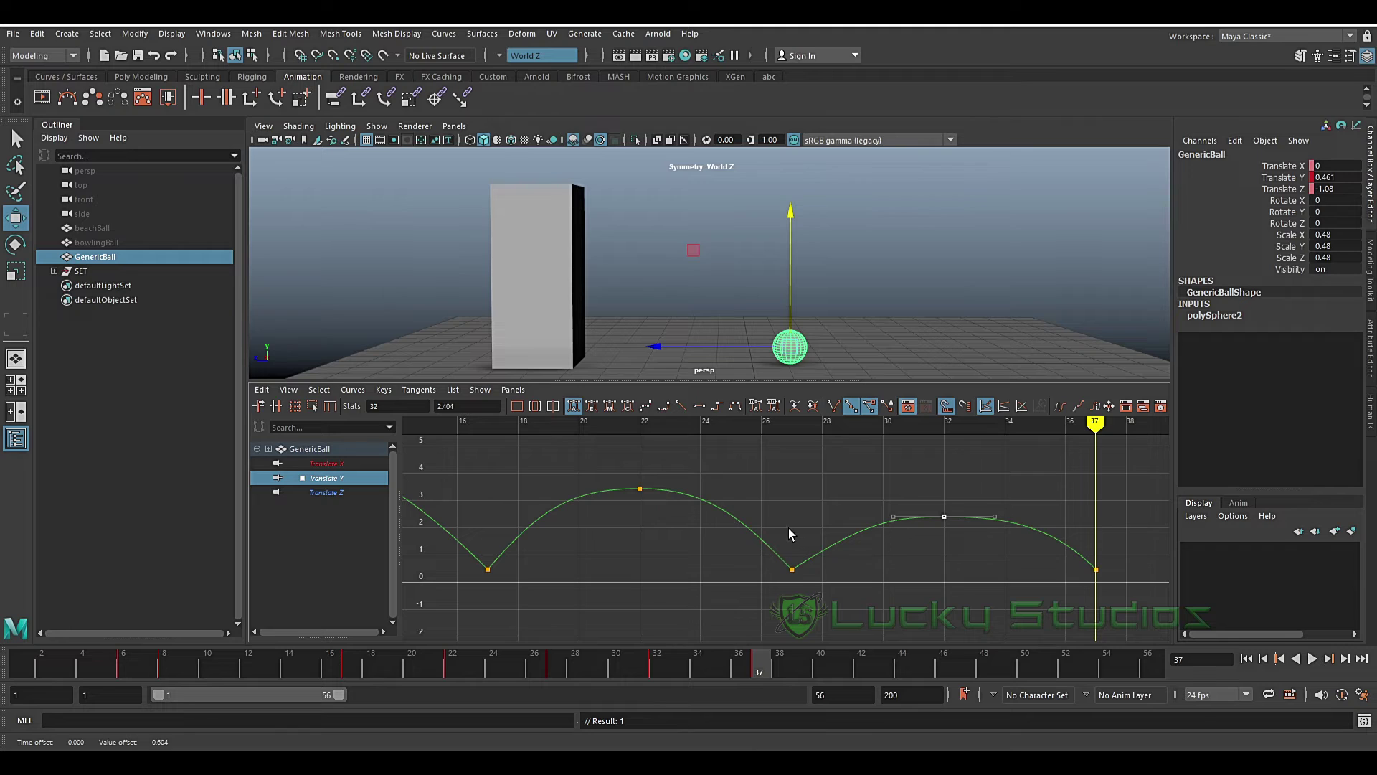
left_click_drag(866, 523, 861, 517)
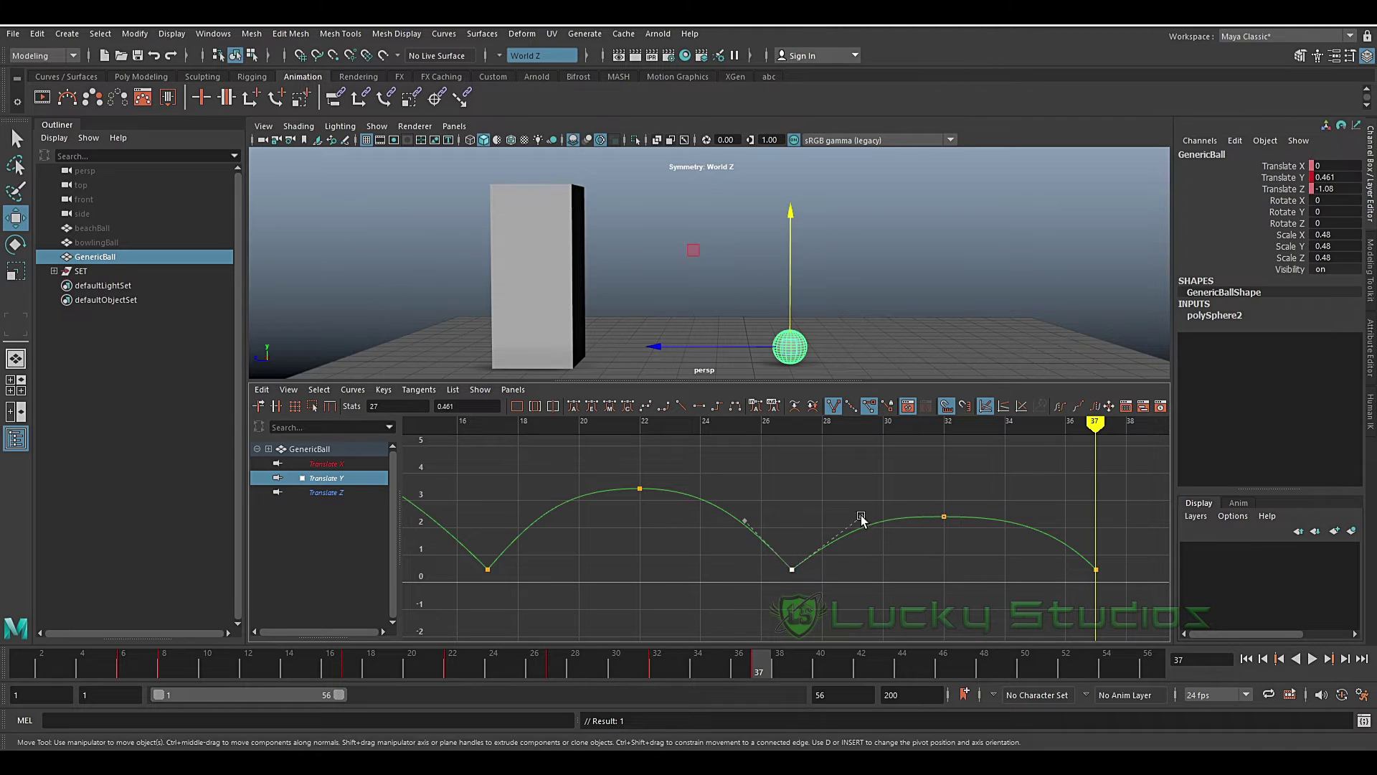
Scrub the animation and shift the final landing key earlier toward frame 35.
scroll(875, 551, "down", 2)
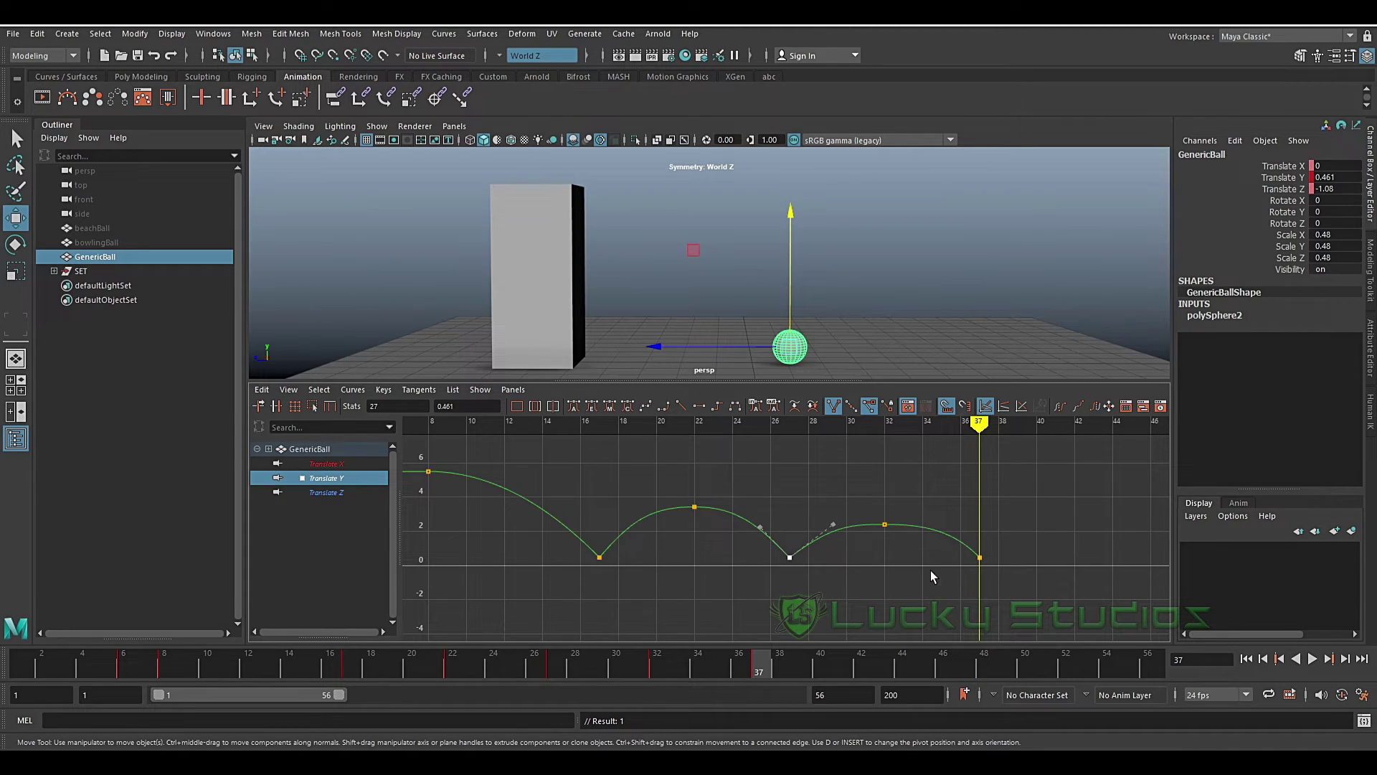
scroll(795, 464, "down", 2)
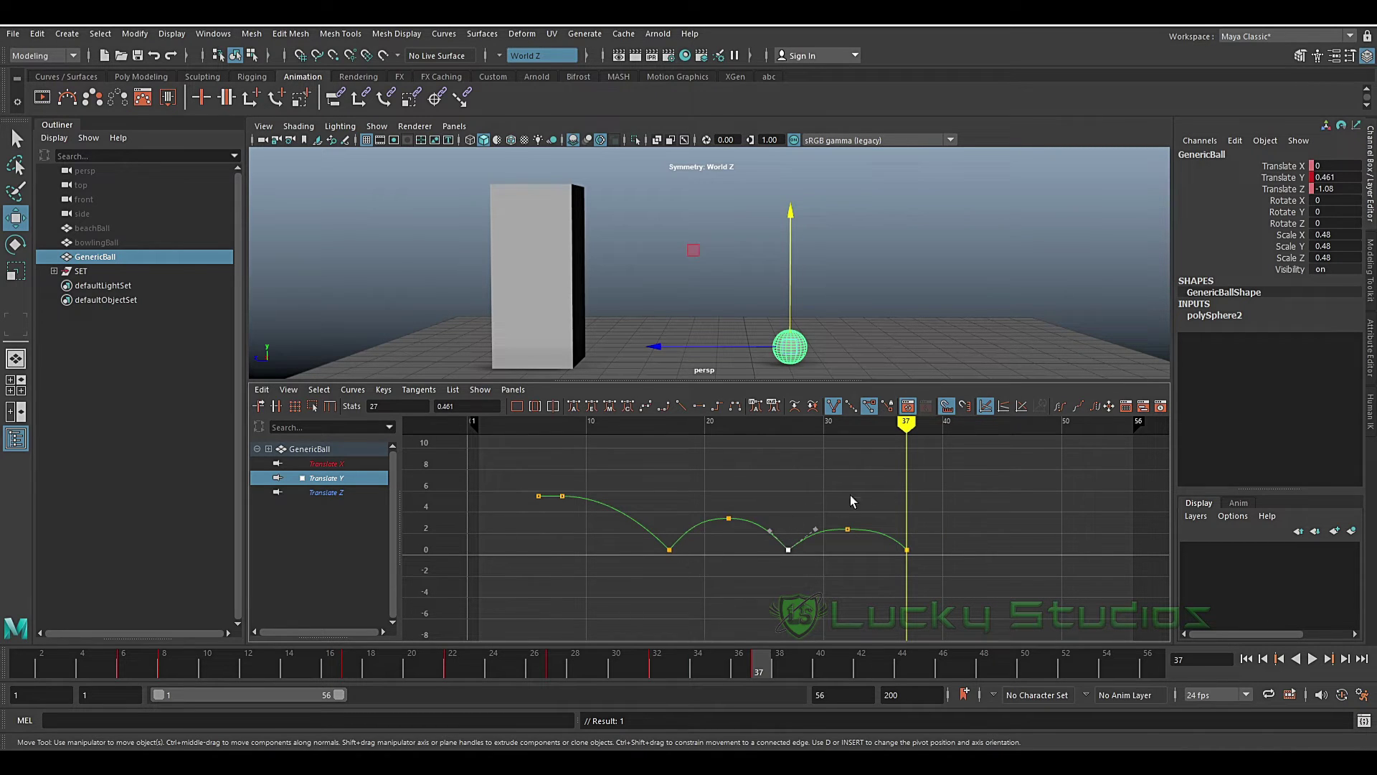
scroll(897, 474, "up", 2)
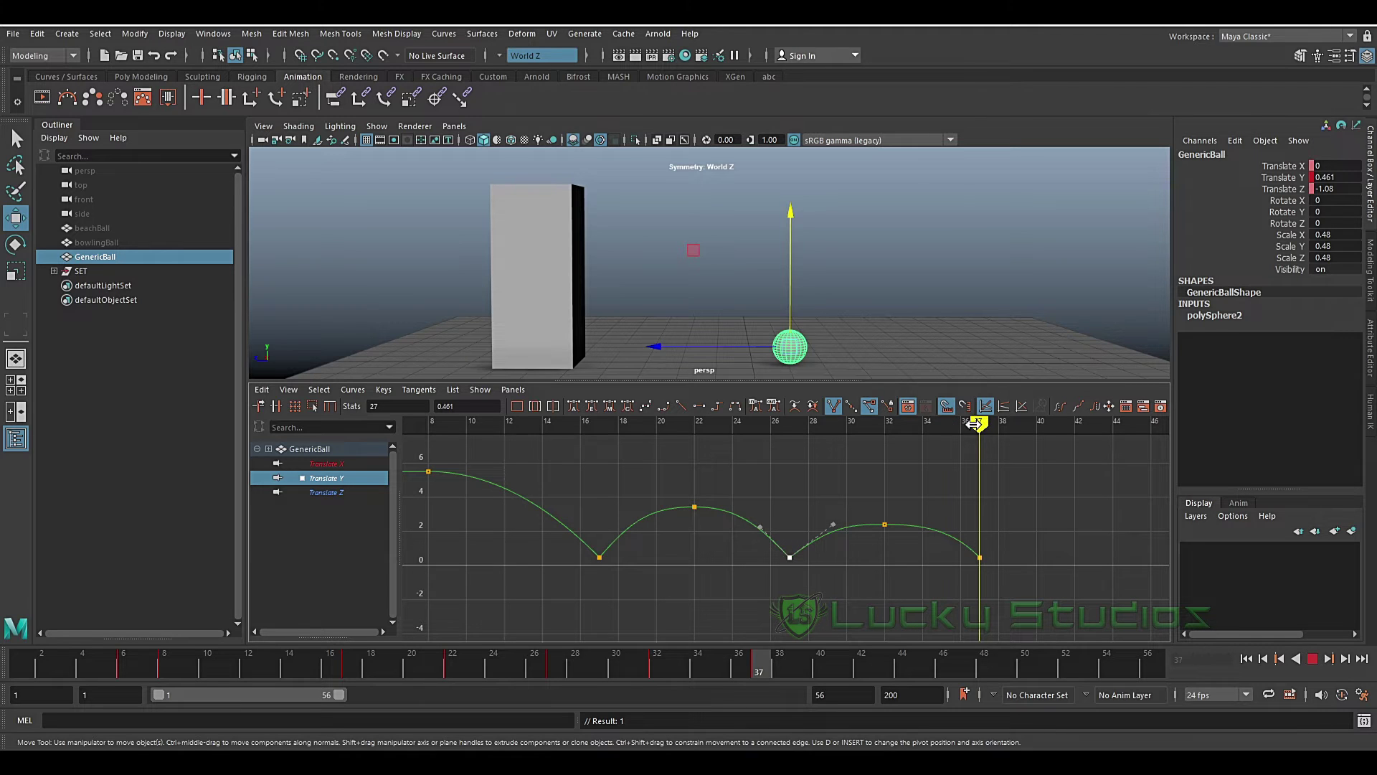
mouse_move(978, 423)
left_mouse_down()
mouse_move(504, 424)
mouse_move(864, 423)
mouse_move(790, 423)
left_mouse_up()
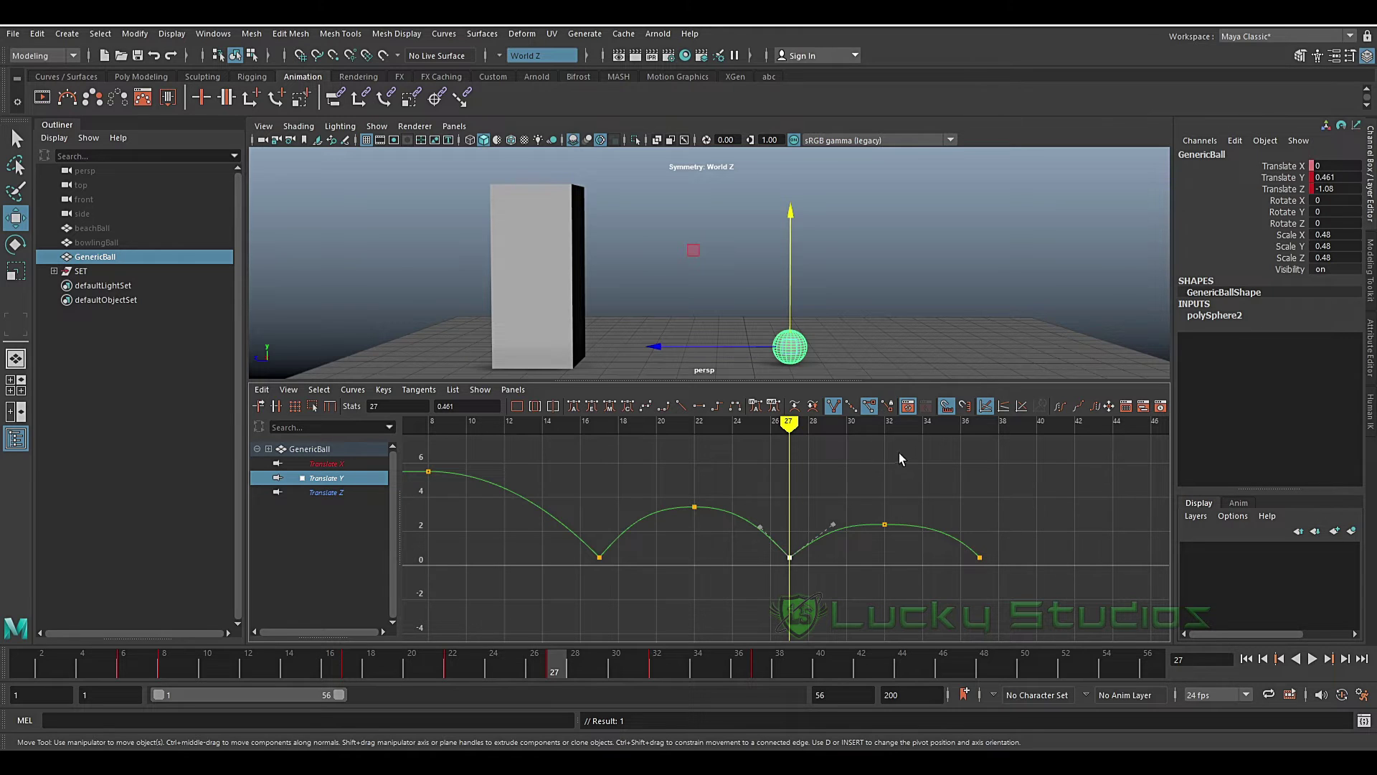
key("alt+period")
left_click(979, 557)
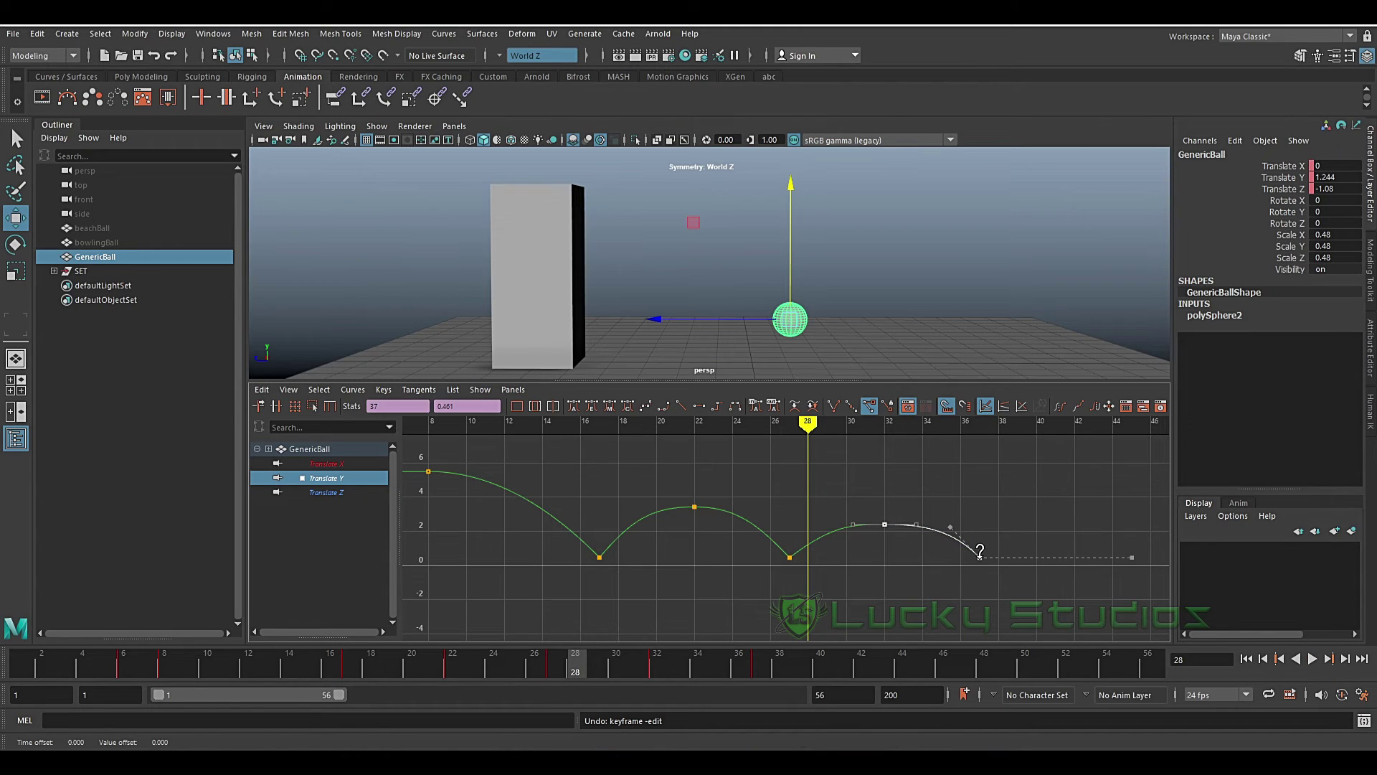
left_click_drag(979, 559, 957, 556)
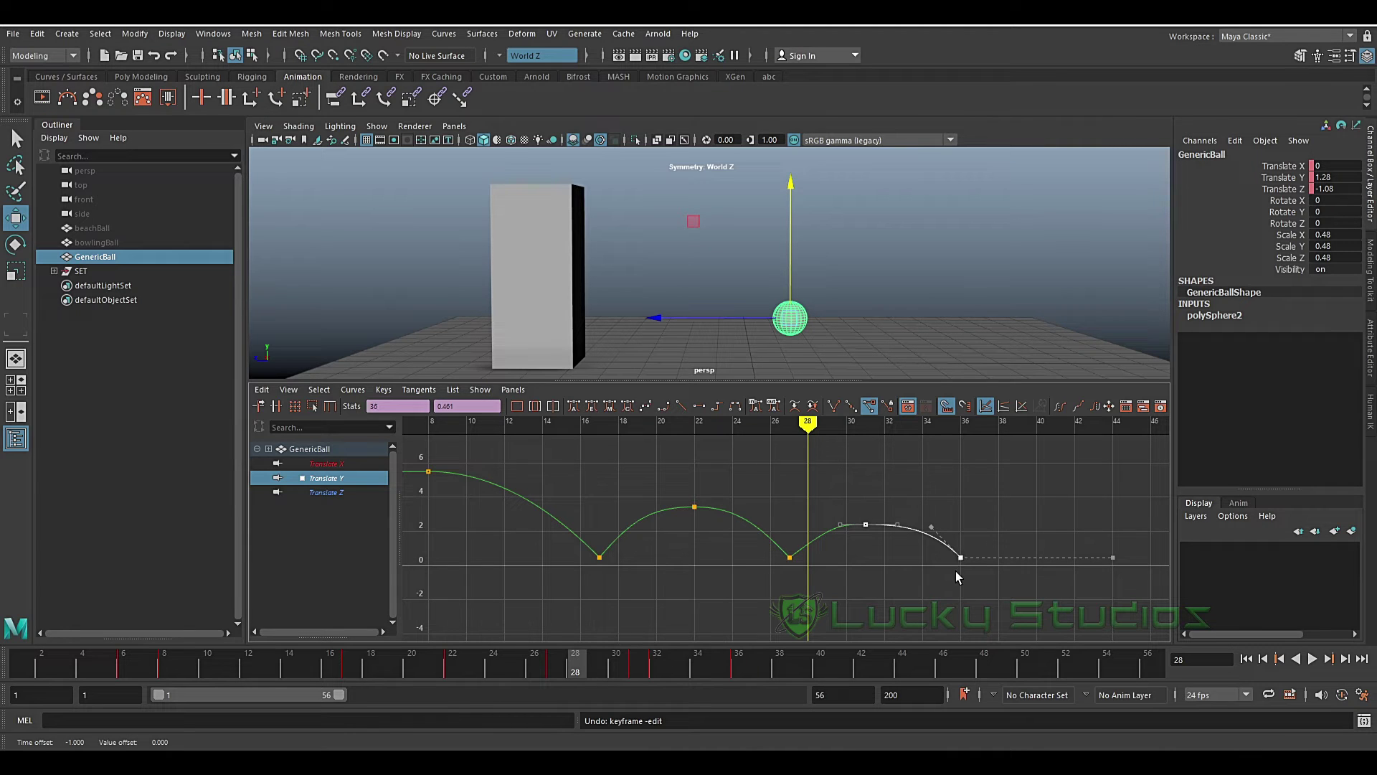
Lower the tangent leaving frame 27 and reshape the landing into the frame-35 key.
left_click(975, 569)
mouse_move(968, 522)
left_mouse_down()
mouse_move(936, 589)
mouse_move(935, 557)
left_mouse_up()
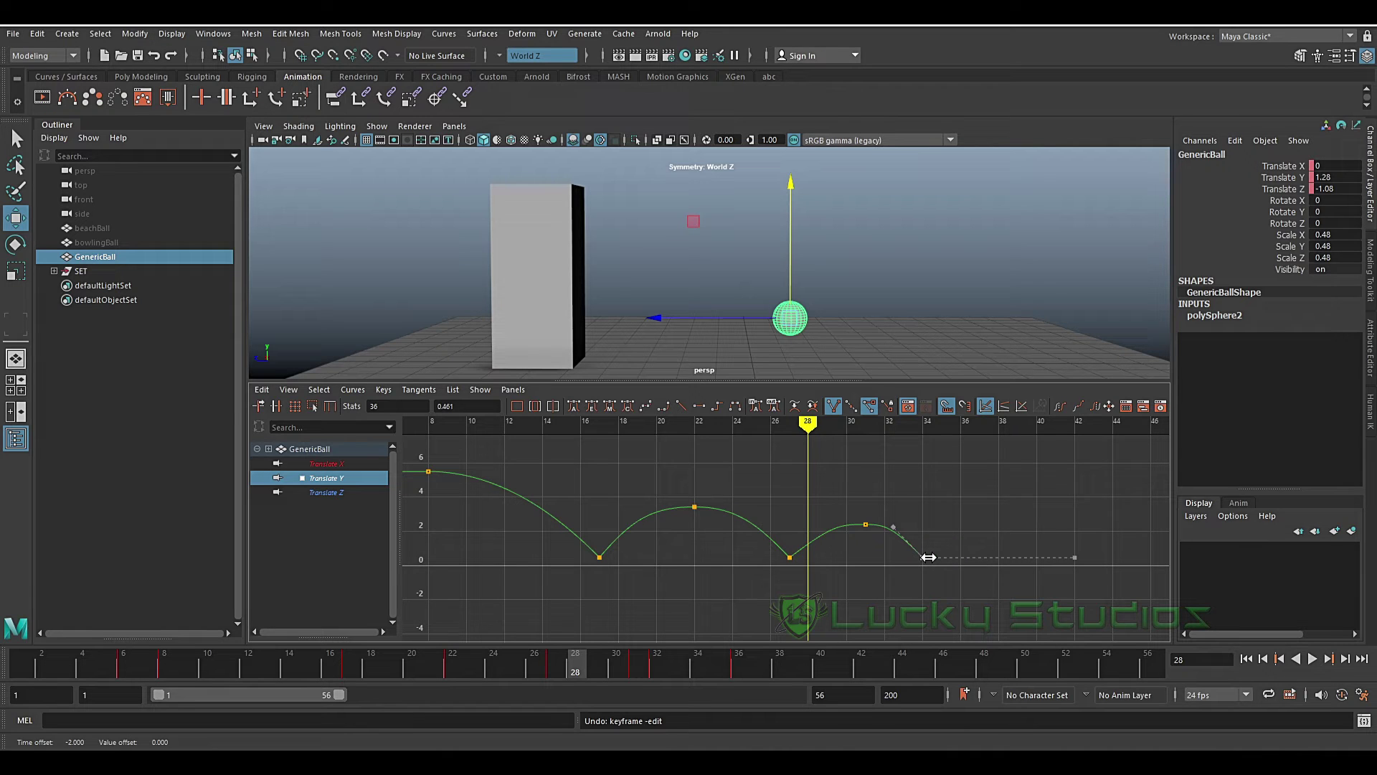
left_click(934, 605)
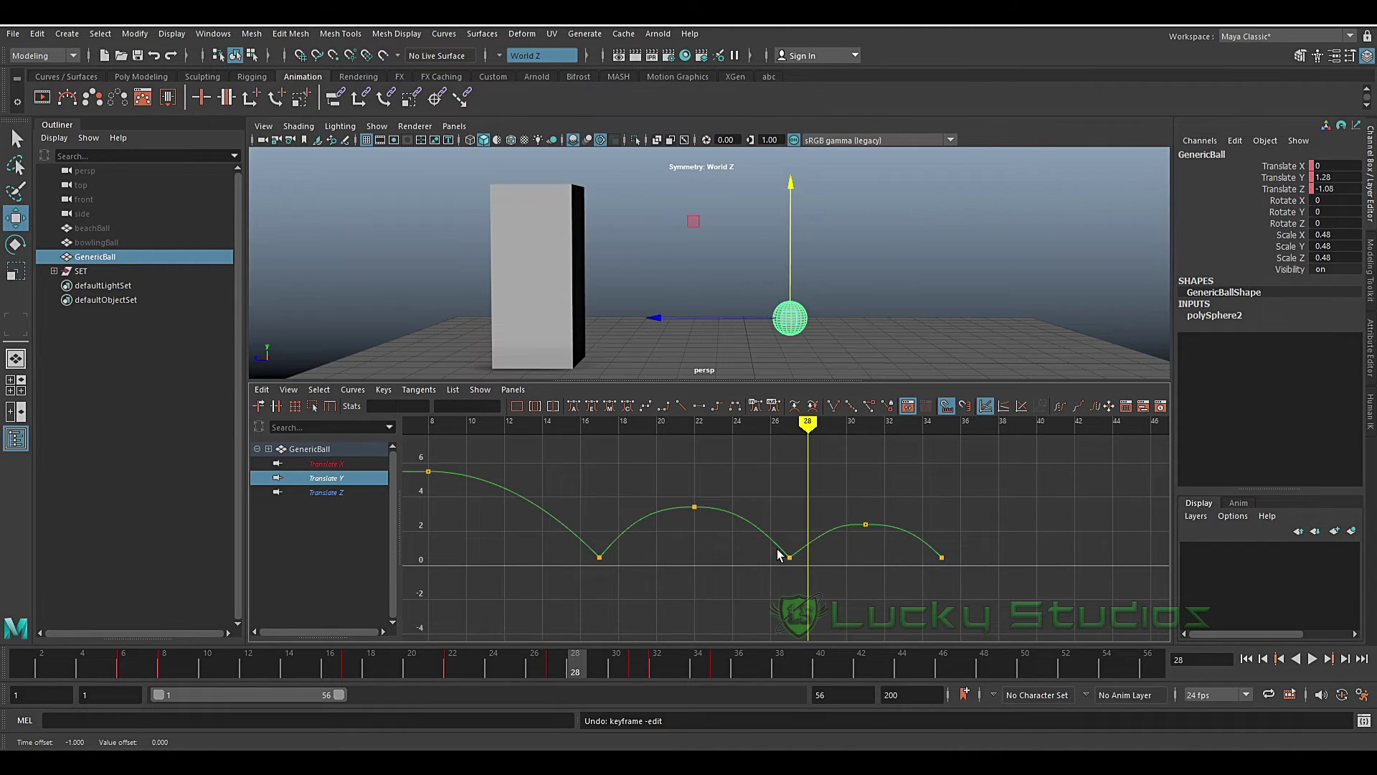
mouse_move(854, 493)
left_mouse_down()
mouse_move(886, 551)
mouse_move(896, 525)
left_mouse_up()
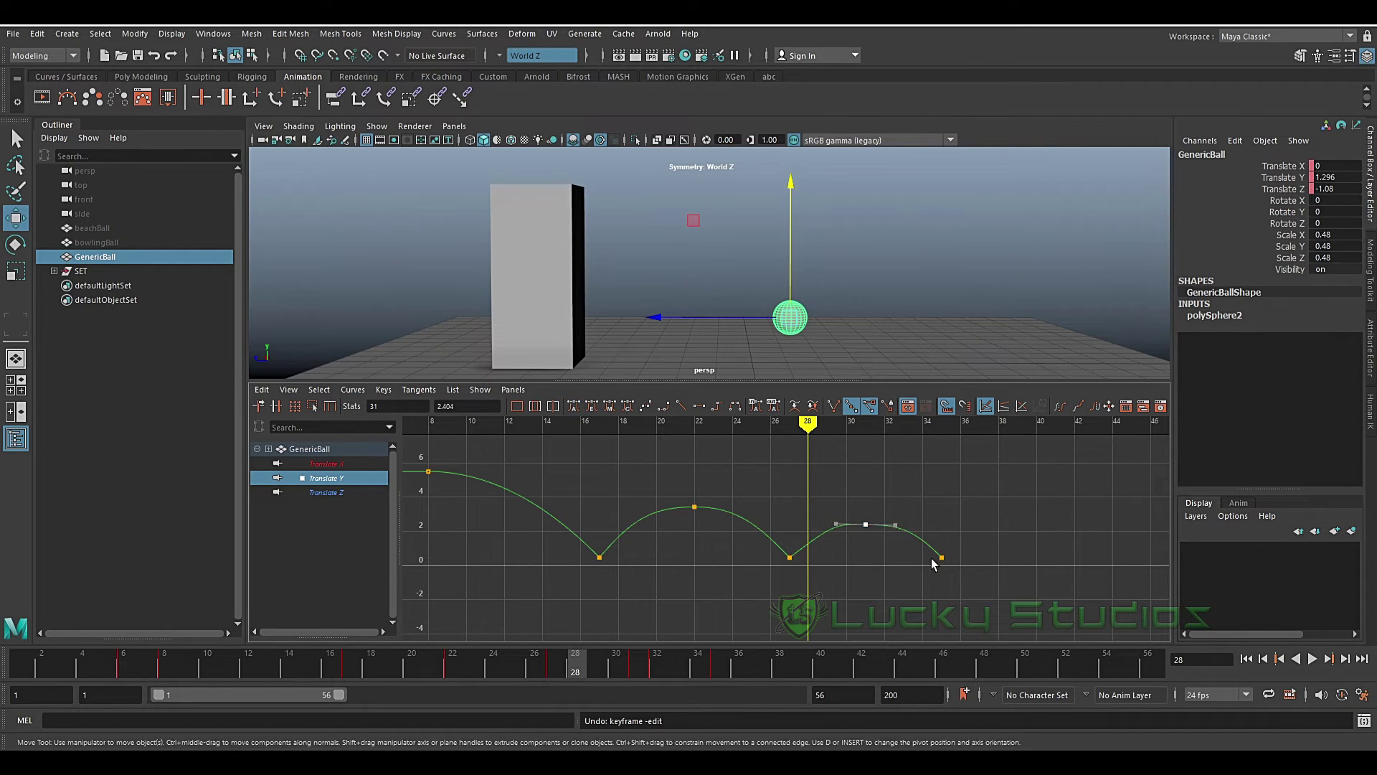
left_click_drag(820, 587, 822, 584)
left_click_drag(833, 525, 820, 534)
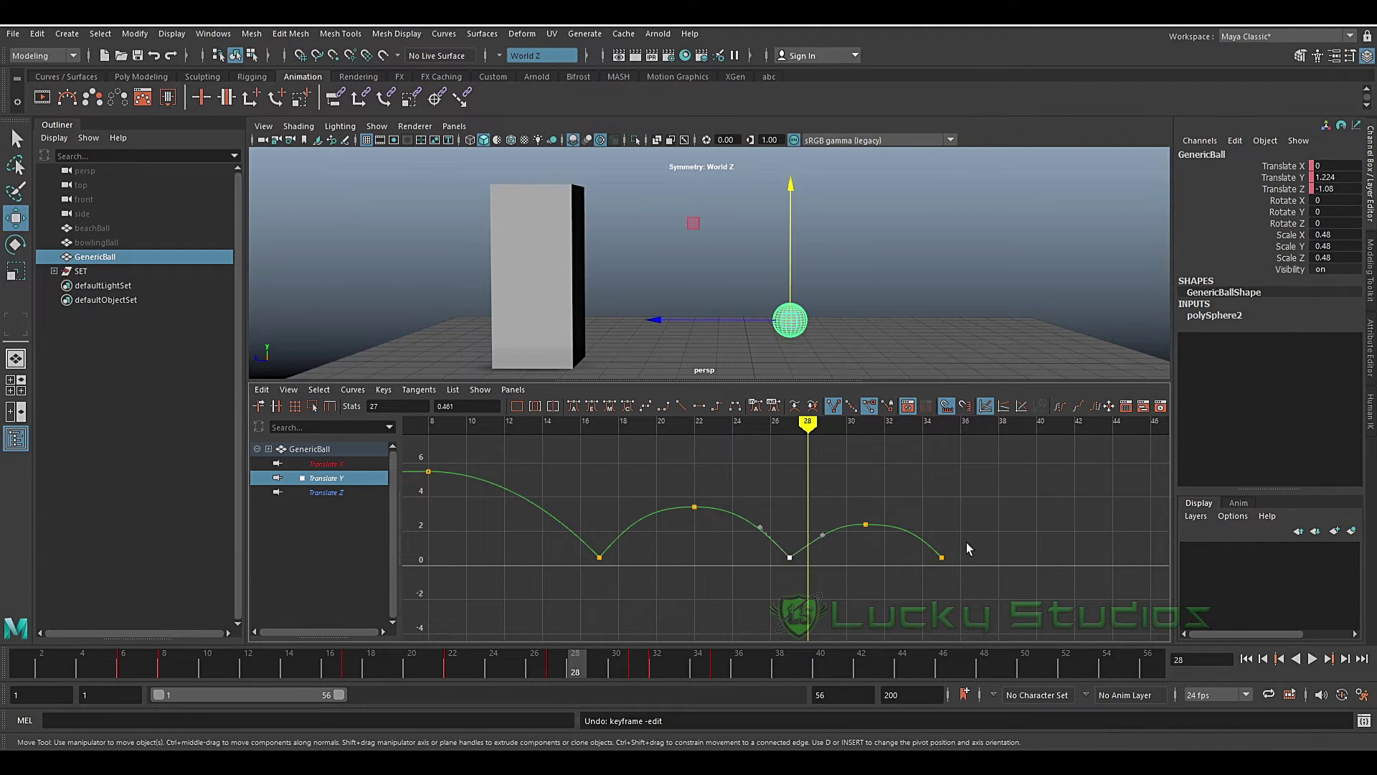
left_click_drag(913, 527, 919, 539)
Scrub and play the animation to check the third bounce's timing through frame 37.
left_click_drag(807, 423, 942, 423)
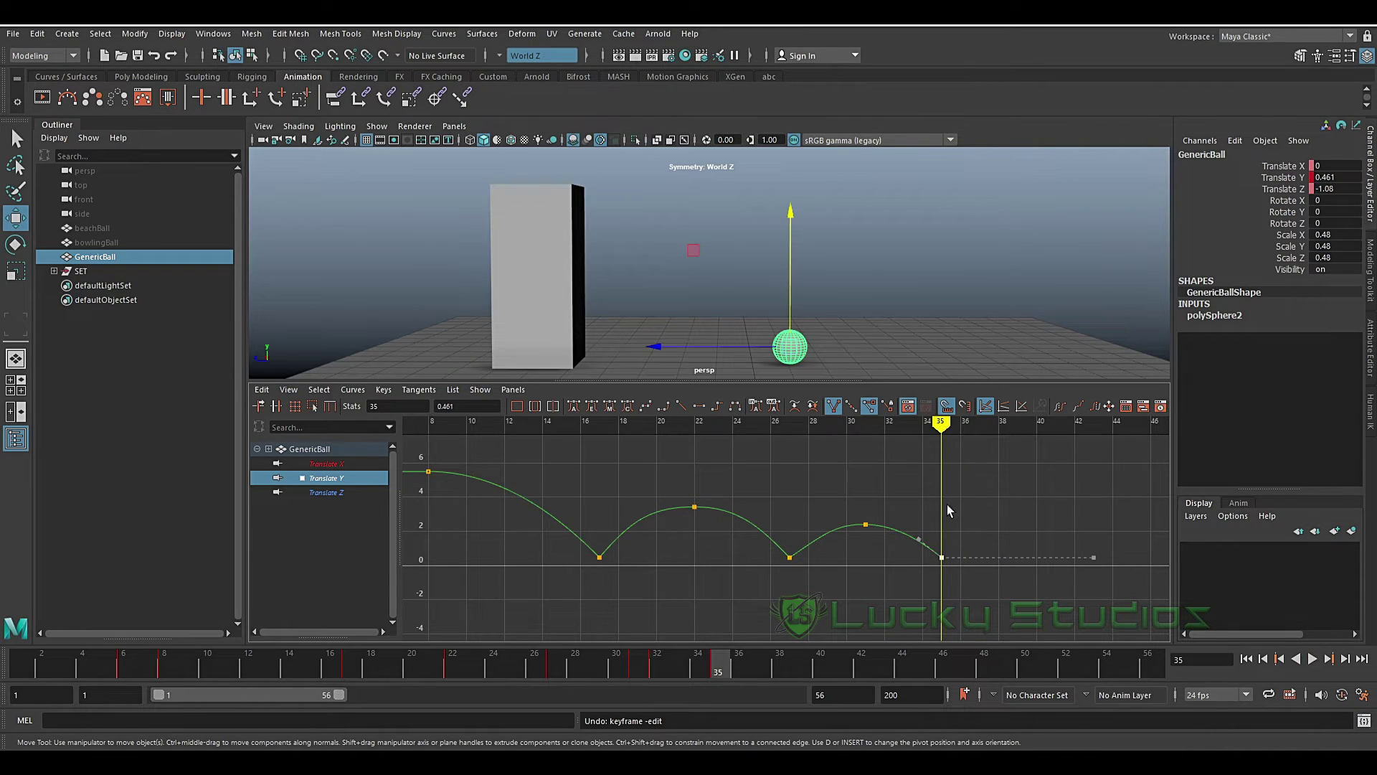
scroll(960, 556, "down", 1)
scroll(958, 555, "up", 1)
key("alt+v")
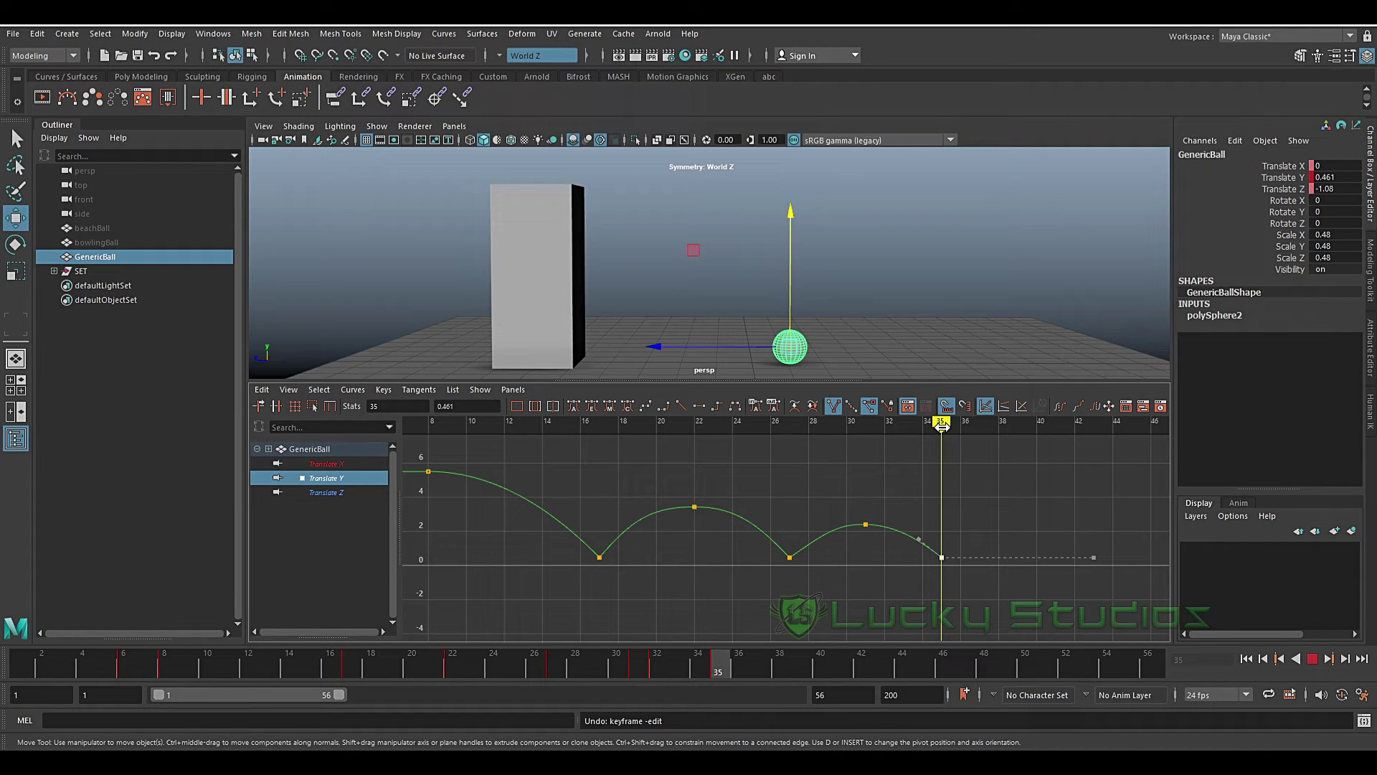
left_click_drag(941, 425, 992, 426)
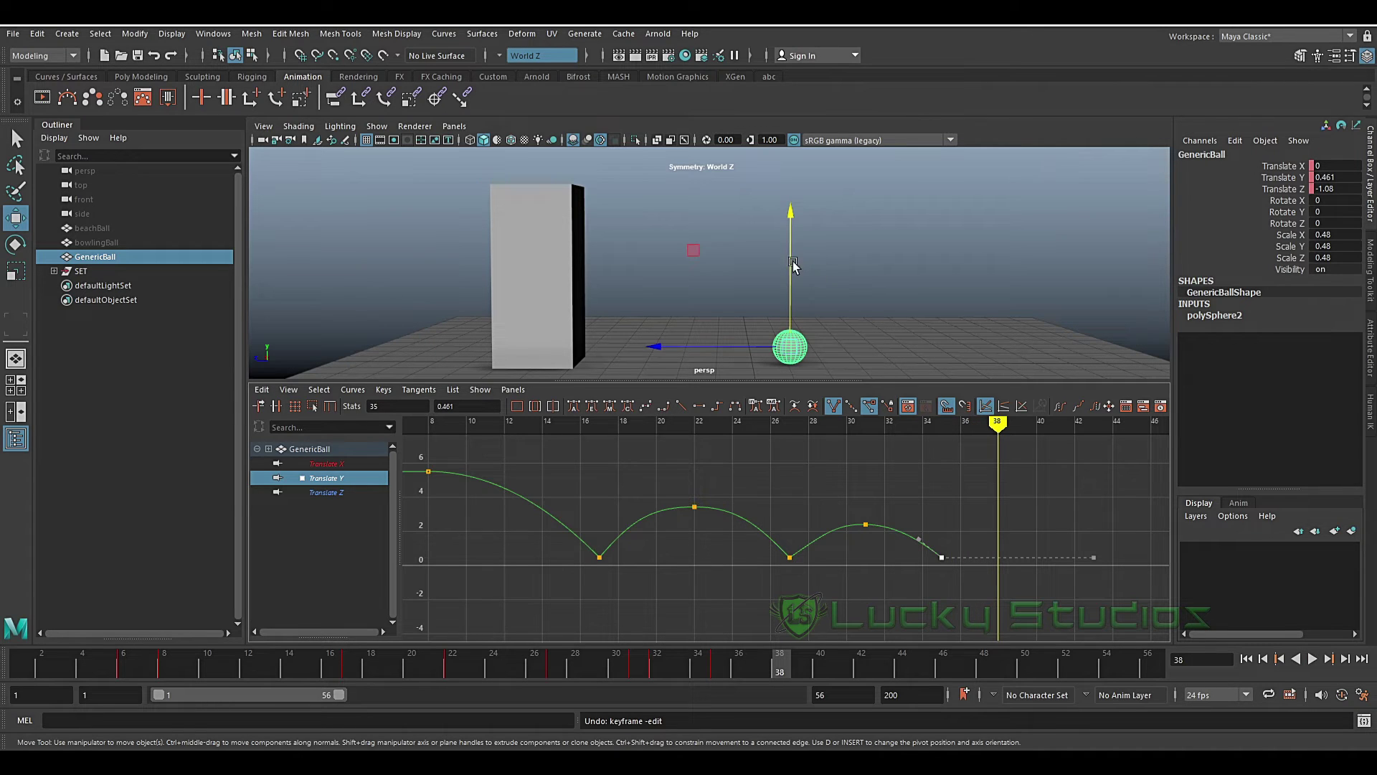
Key the ball raised to 1.574 at frame 38 and landed at 0.461 at frame 41.
left_click_drag(792, 262, 794, 242)
left_click_drag(794, 229, 794, 225)
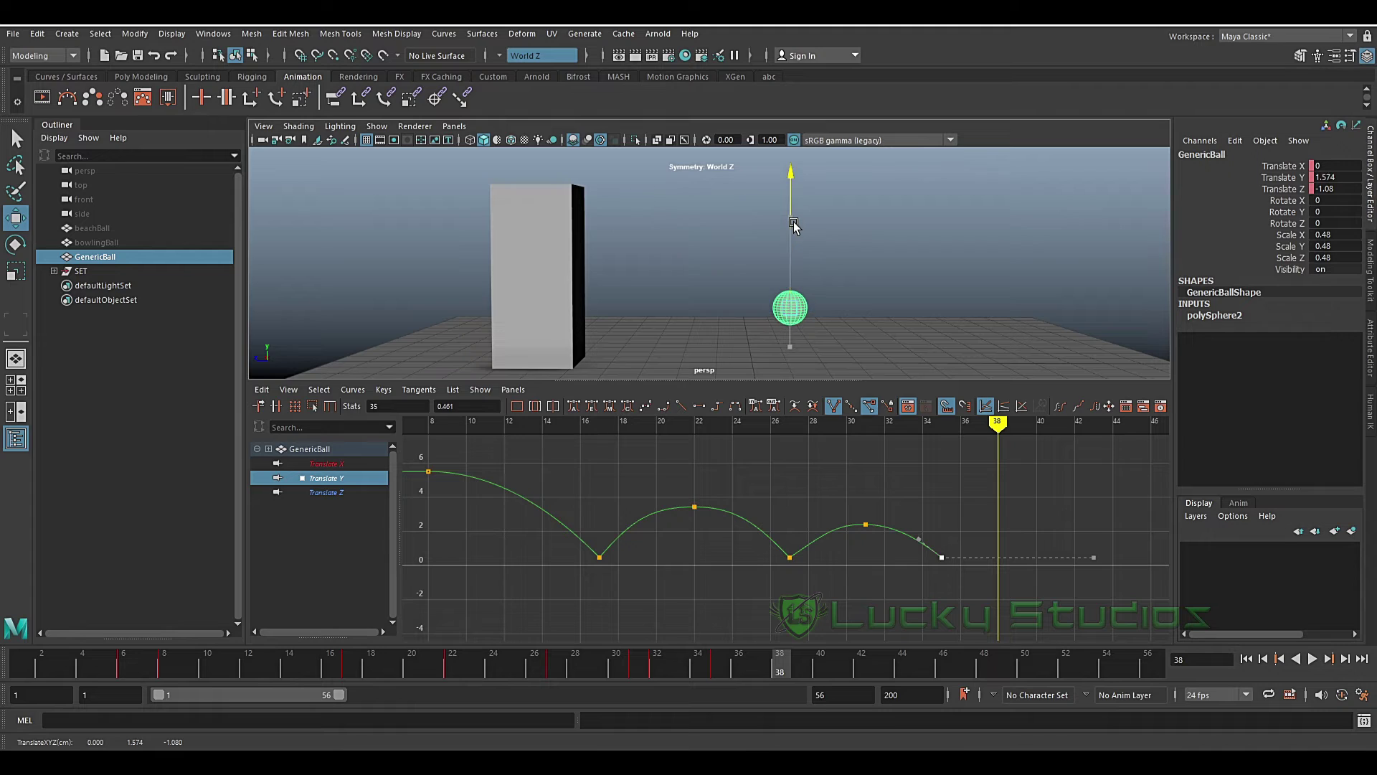
key("s")
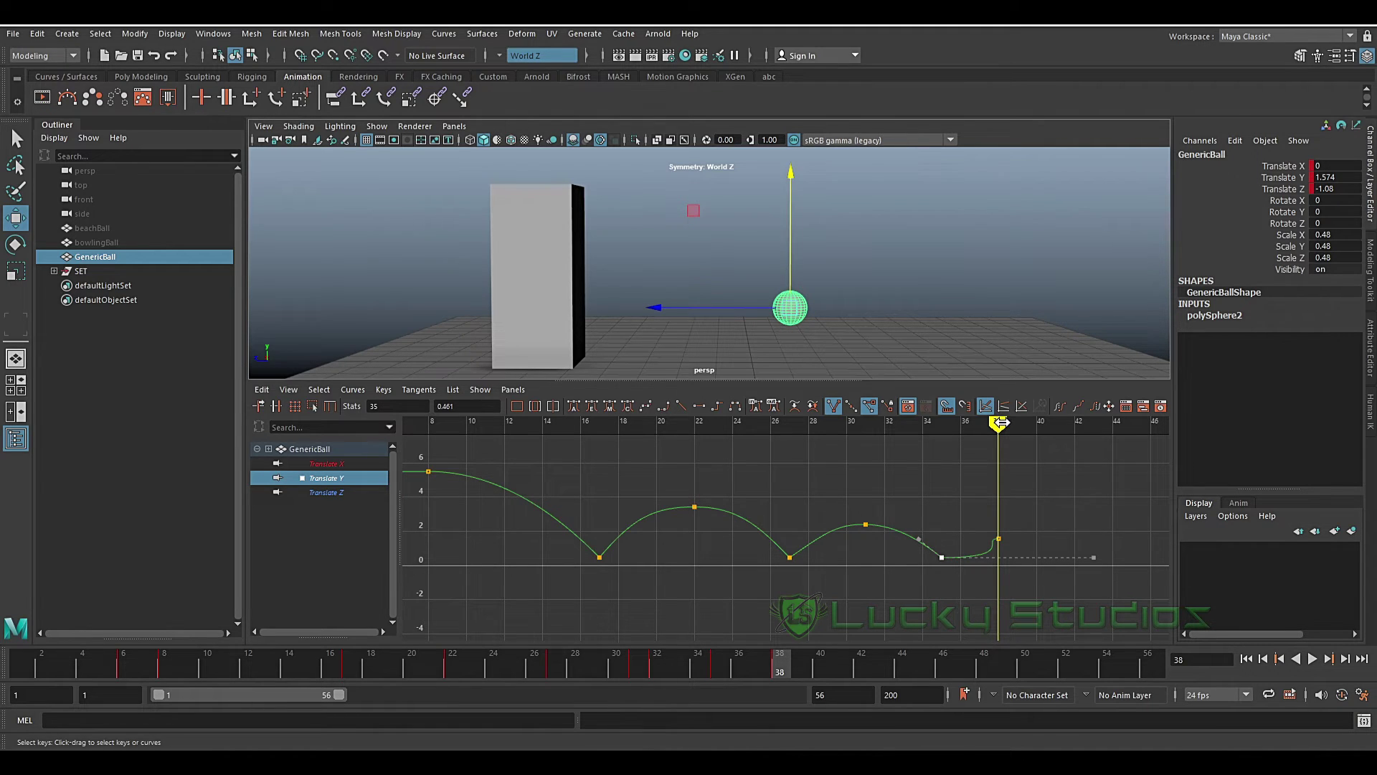
left_click_drag(997, 422, 1055, 422)
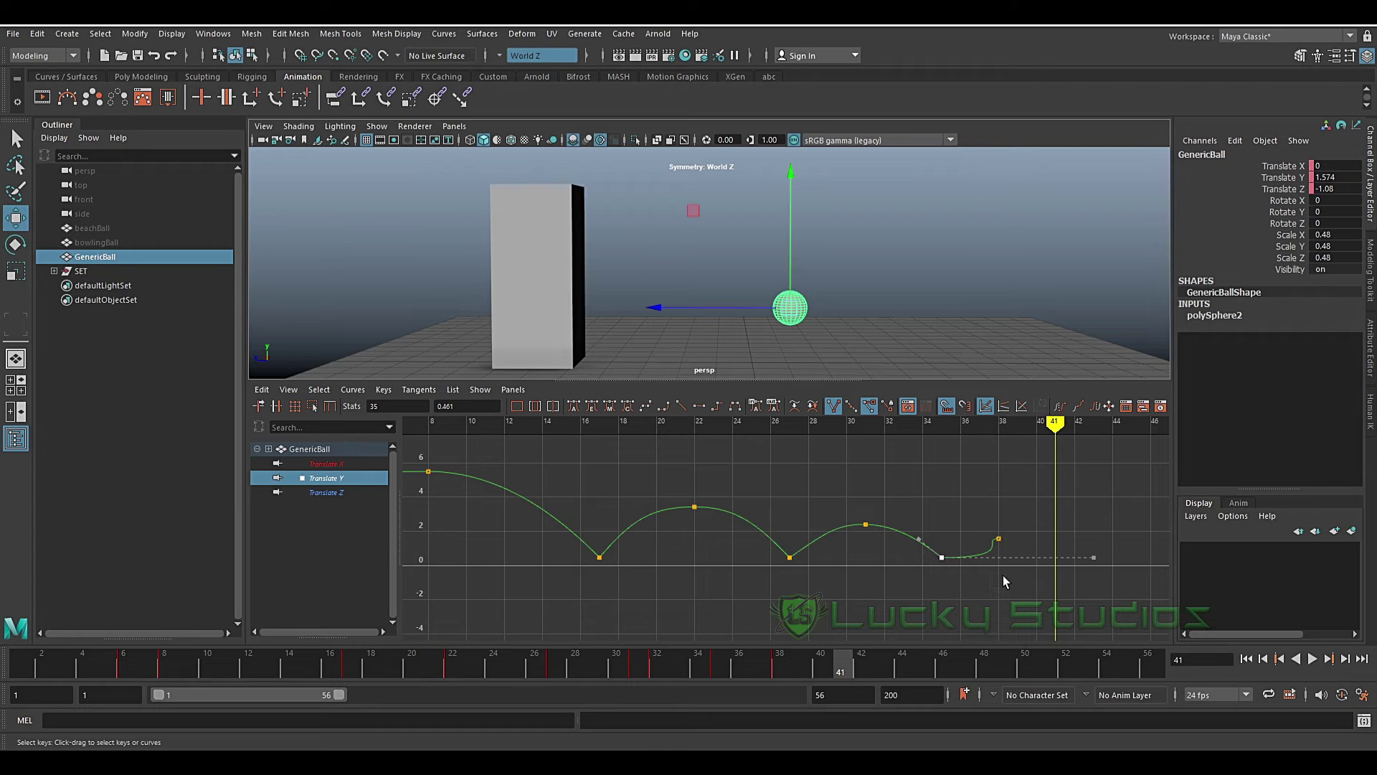
key("ctrl+c")
key("ctrl+v")
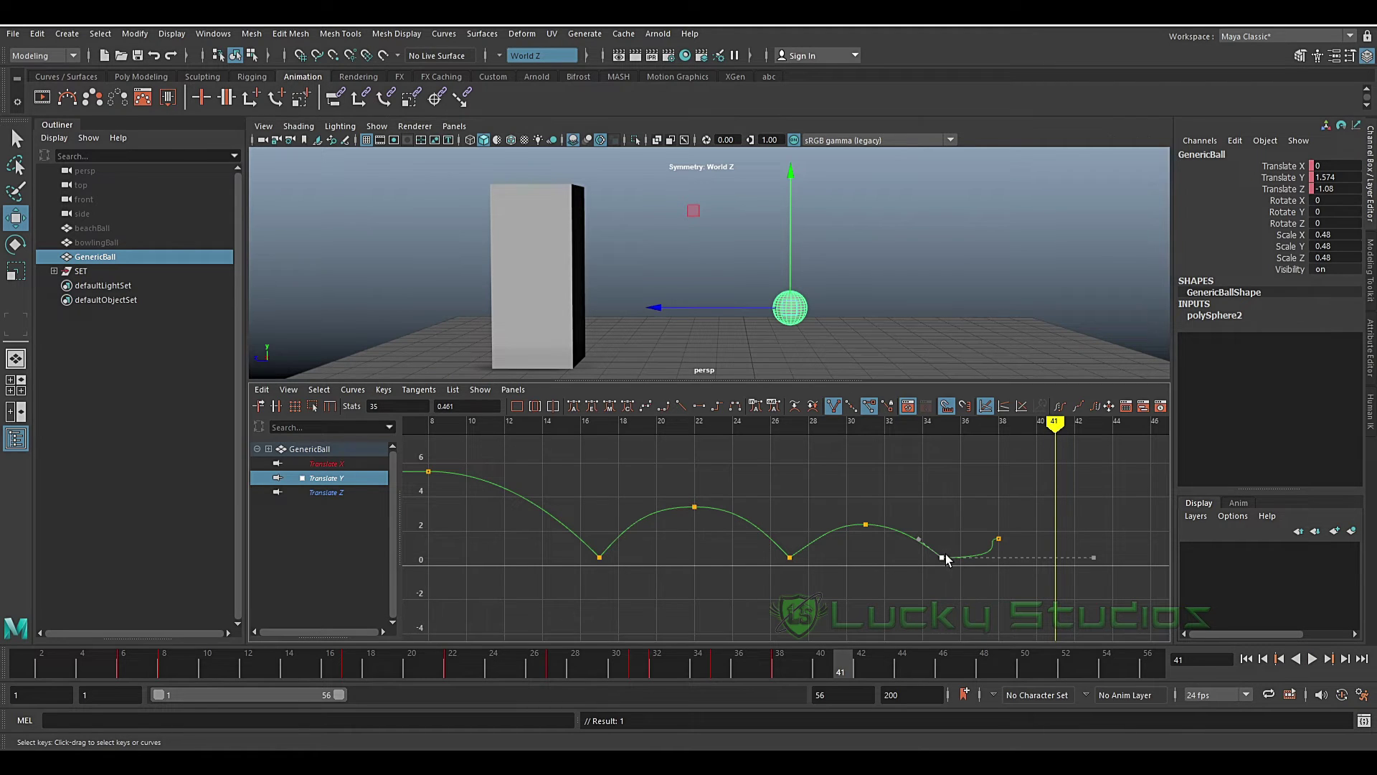
Smooth the takeoff tangent at the frame-35 ground key in the Graph Editor.
scroll(1027, 578, "up", 3)
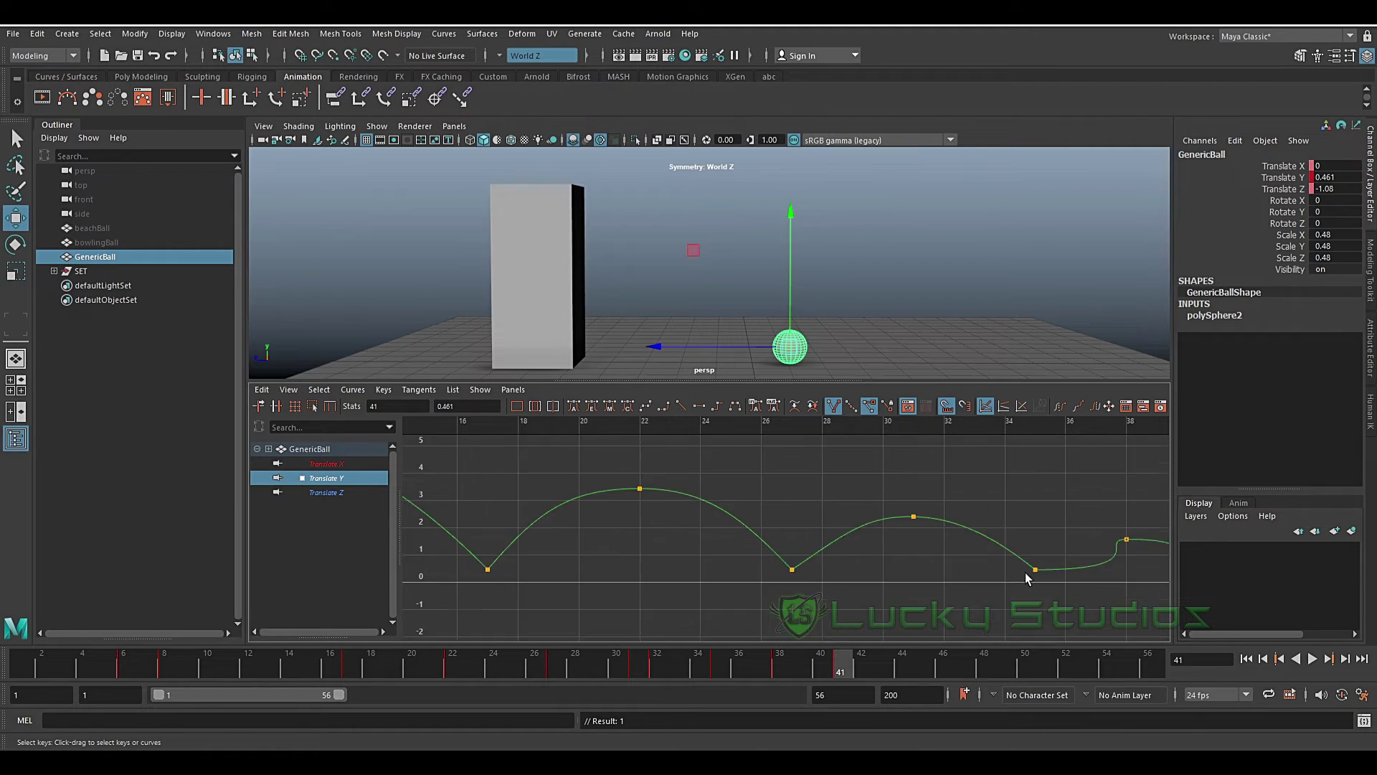
key("space")
mouse_move(1055, 526)
middle_mouse_down("alt")
mouse_move(856, 492)
mouse_move(856, 514)
middle_mouse_up("alt")
mouse_move(857, 499)
left_mouse_down()
mouse_move(905, 548)
mouse_move(849, 552)
left_mouse_up()
left_click(788, 553)
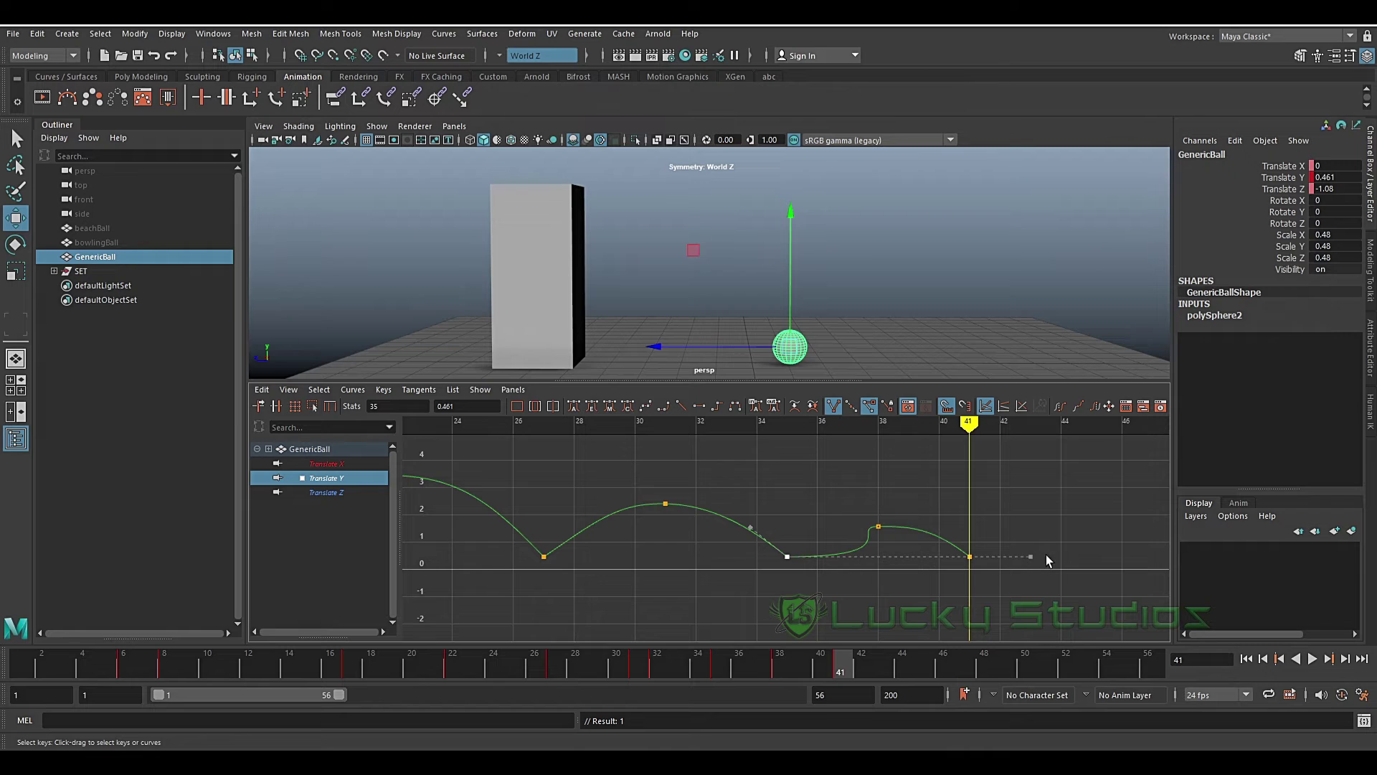
left_click_drag(1030, 555, 823, 535)
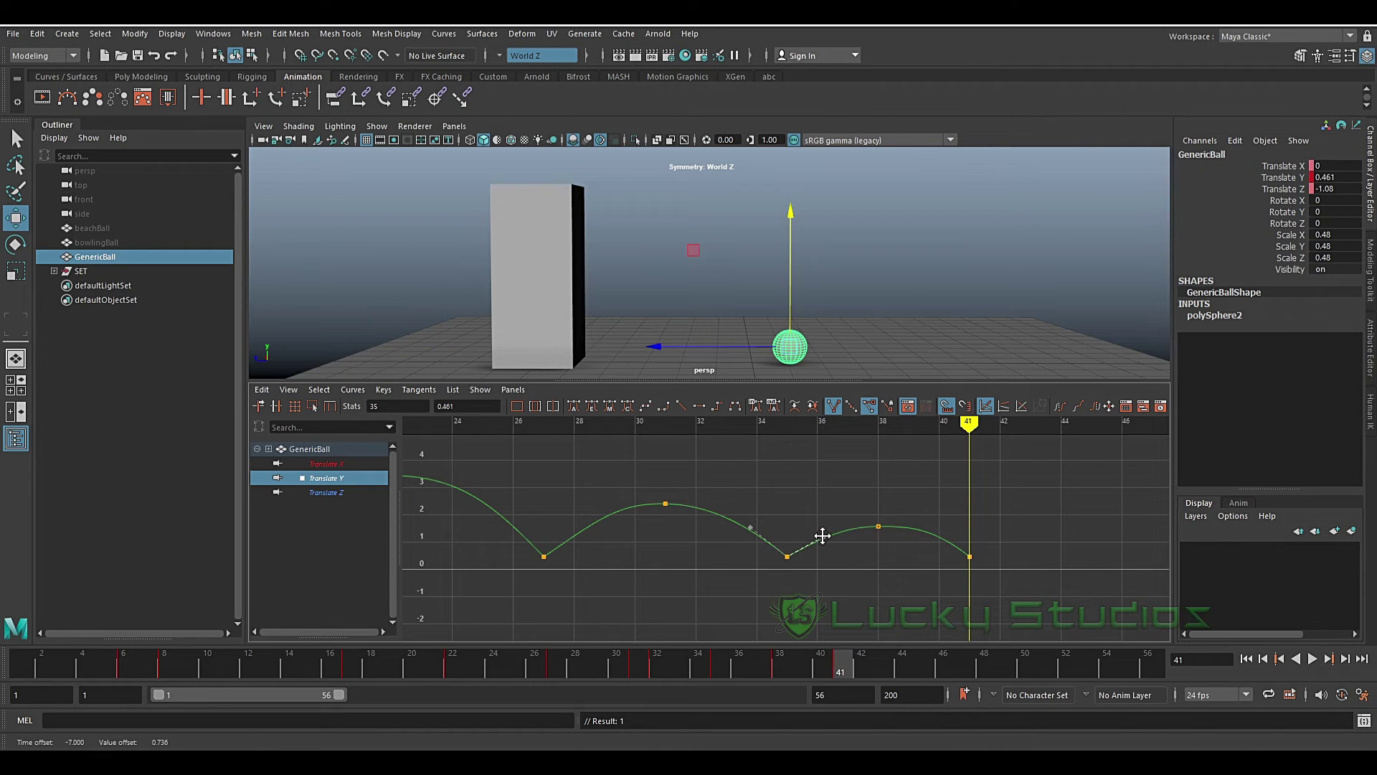
left_click_drag(990, 539, 925, 586)
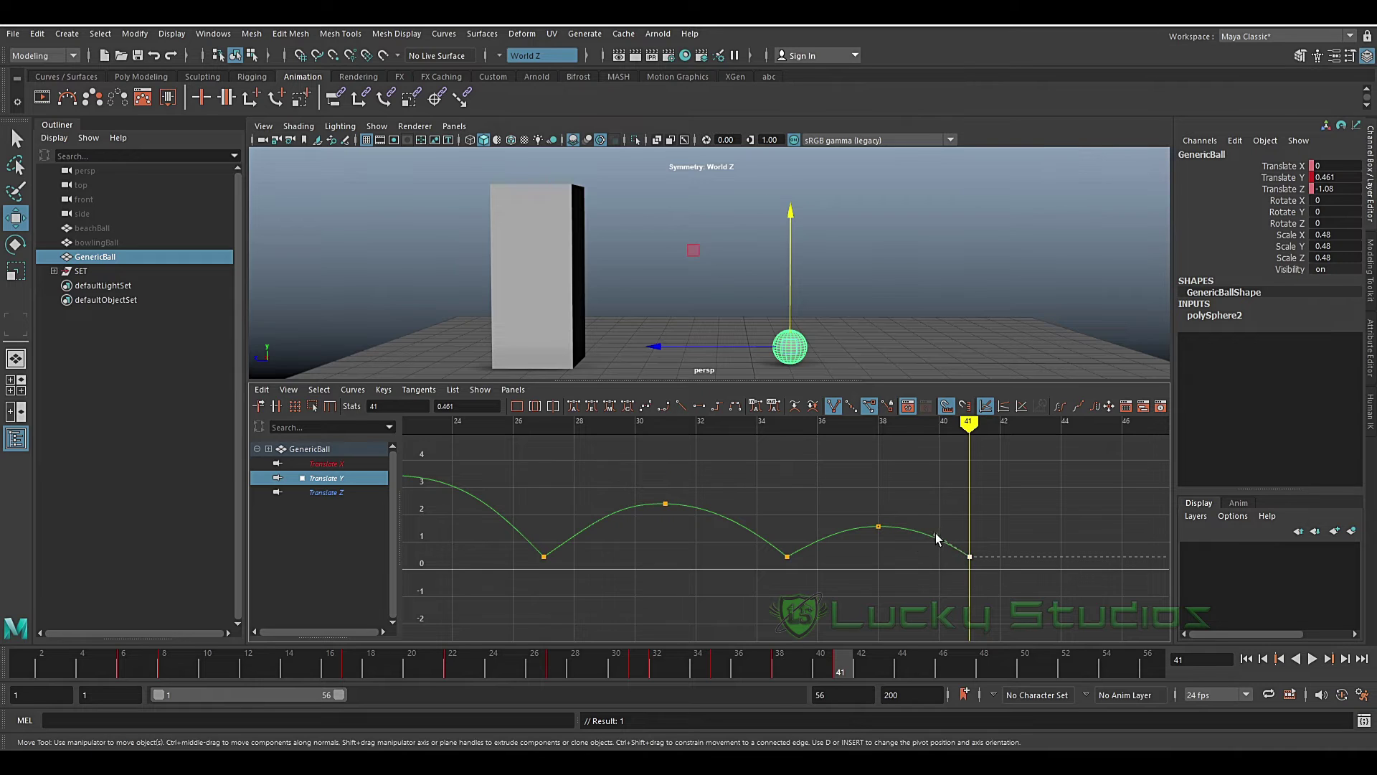
Play and scrub the animation to review the new small fourth bounce.
scroll(866, 530, "down", 1)
scroll(878, 559, "down", 1)
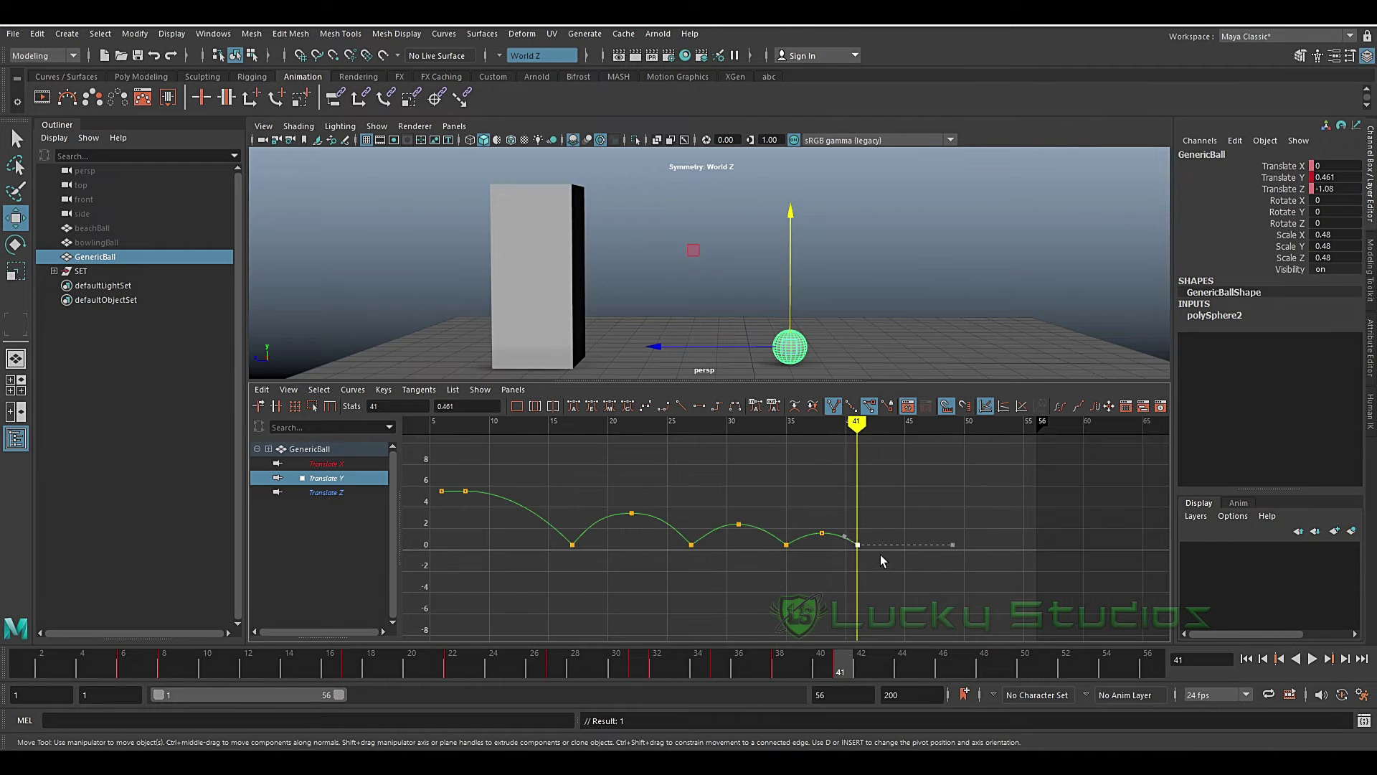
key("alt+v")
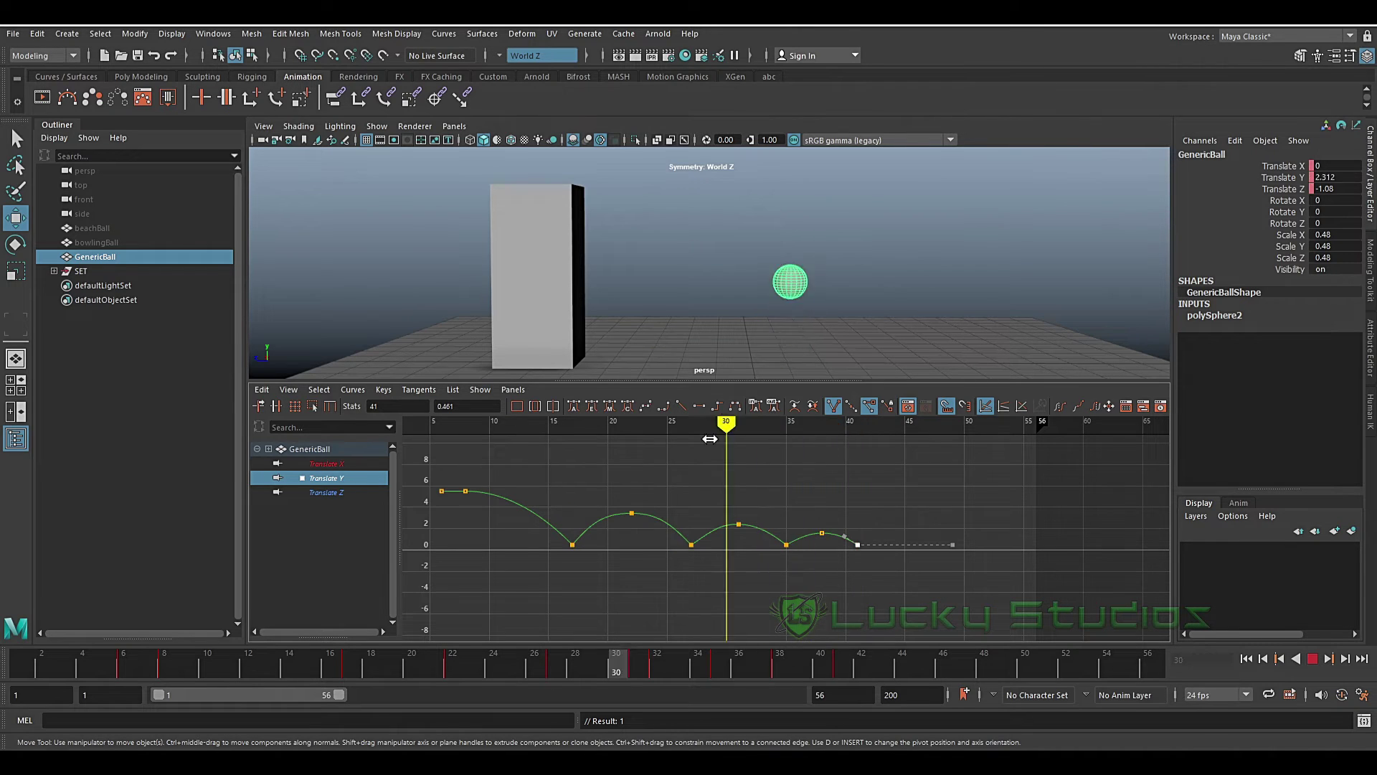
left_click_drag(467, 442, 853, 464)
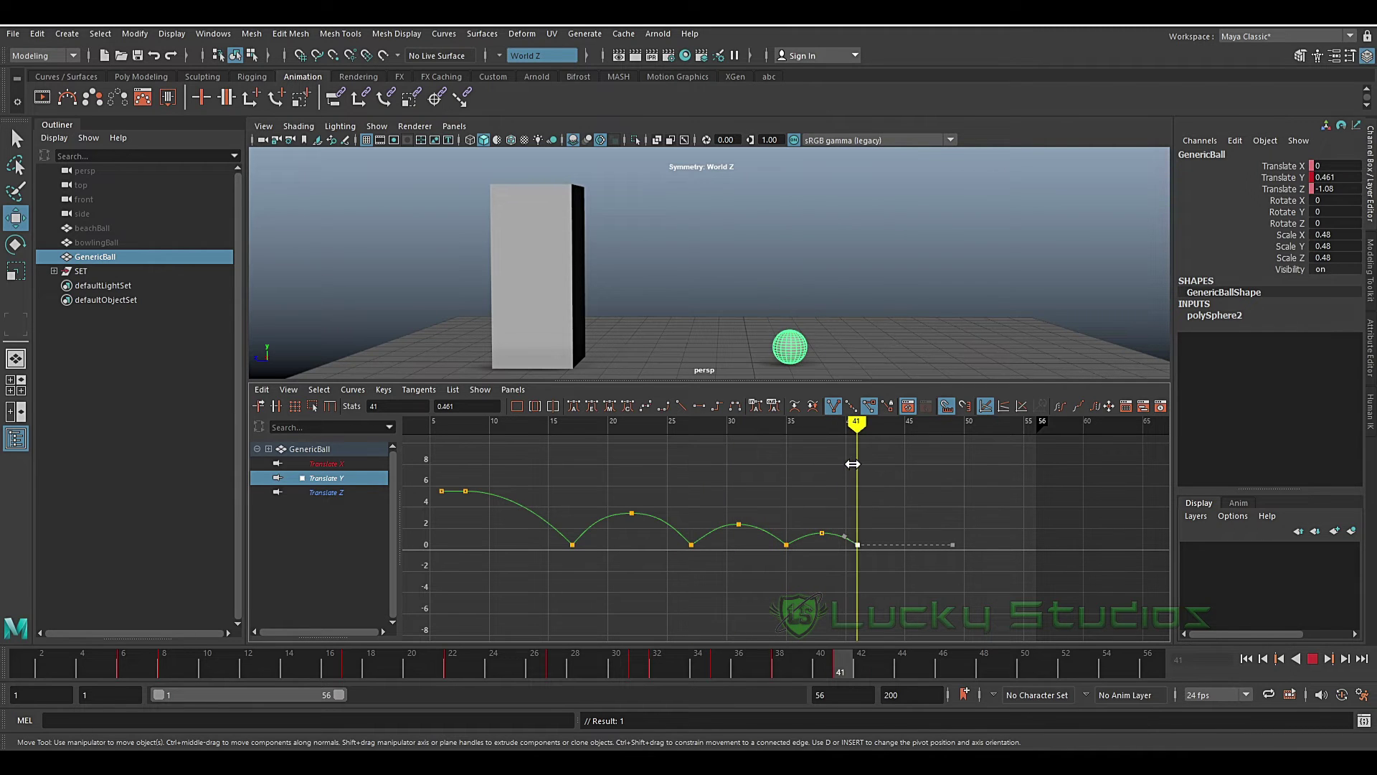
Show the ball's Translate Z curve framed in the Graph Editor and review its motion.
left_click(341, 493)
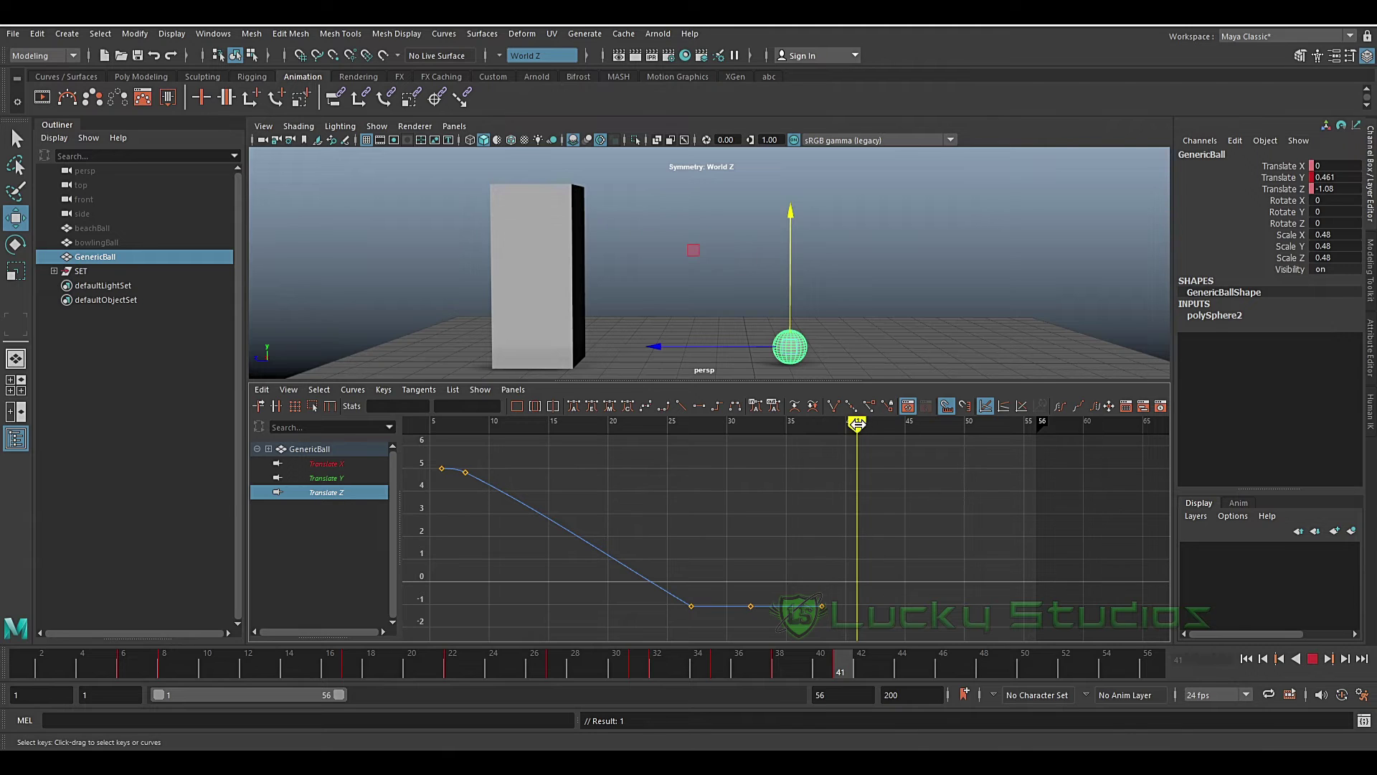
mouse_move(864, 424)
left_mouse_down()
mouse_move(962, 424)
mouse_move(691, 431)
left_mouse_up()
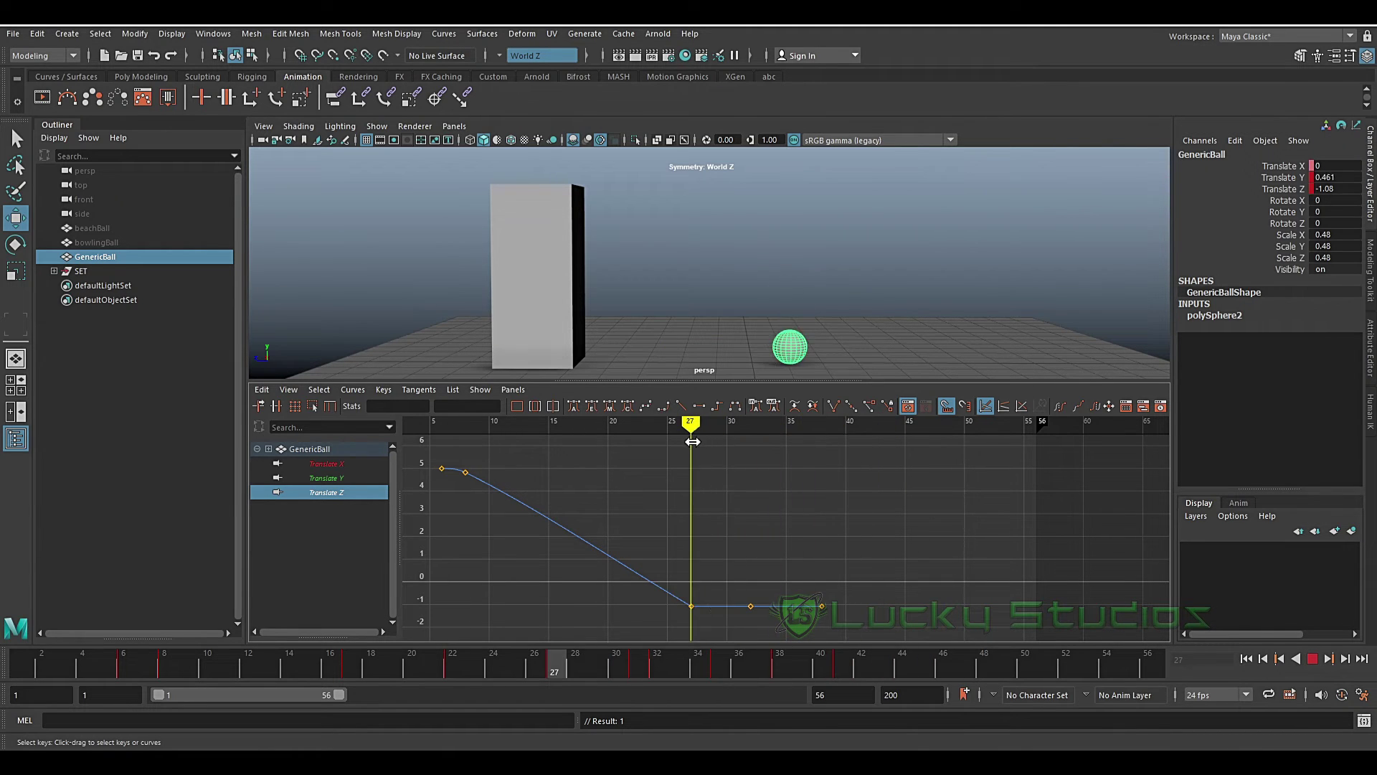
key("a")
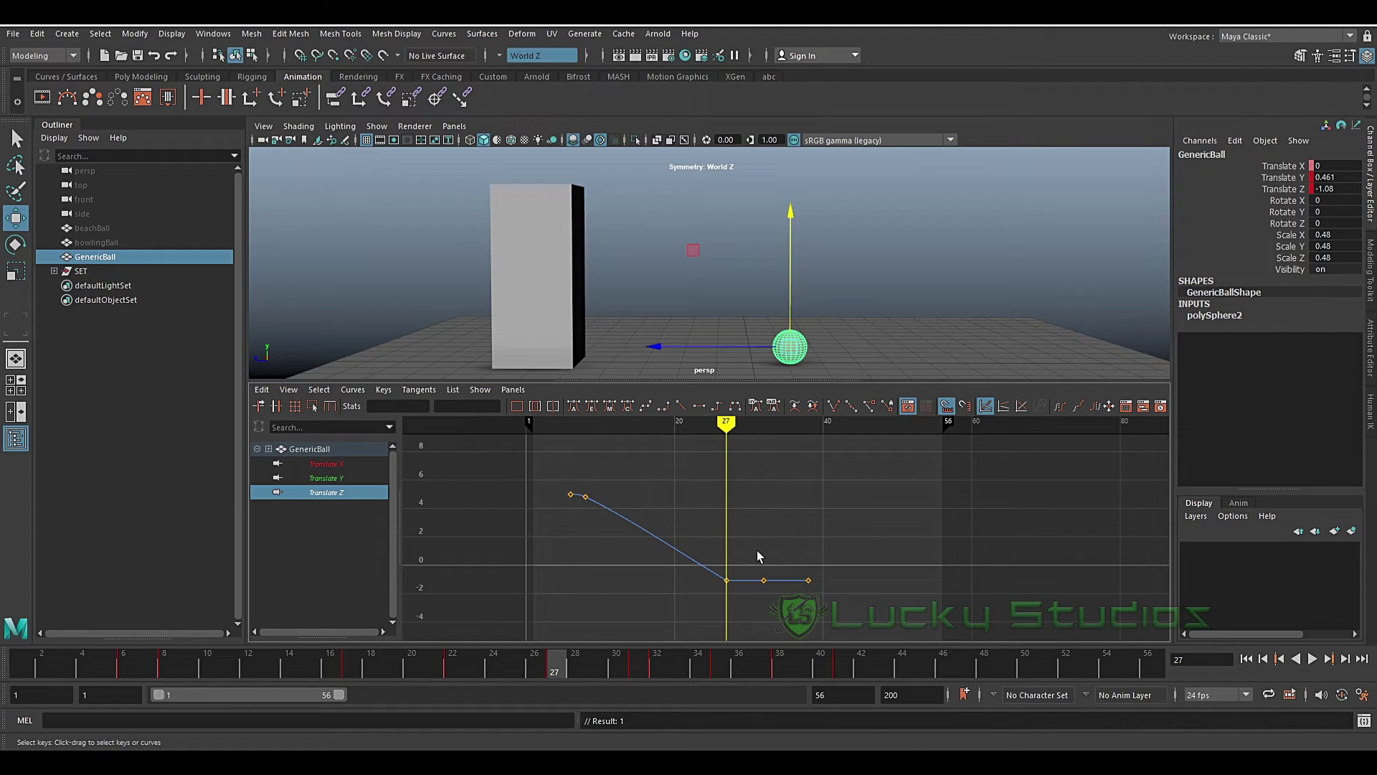
left_click_drag(858, 560, 757, 614)
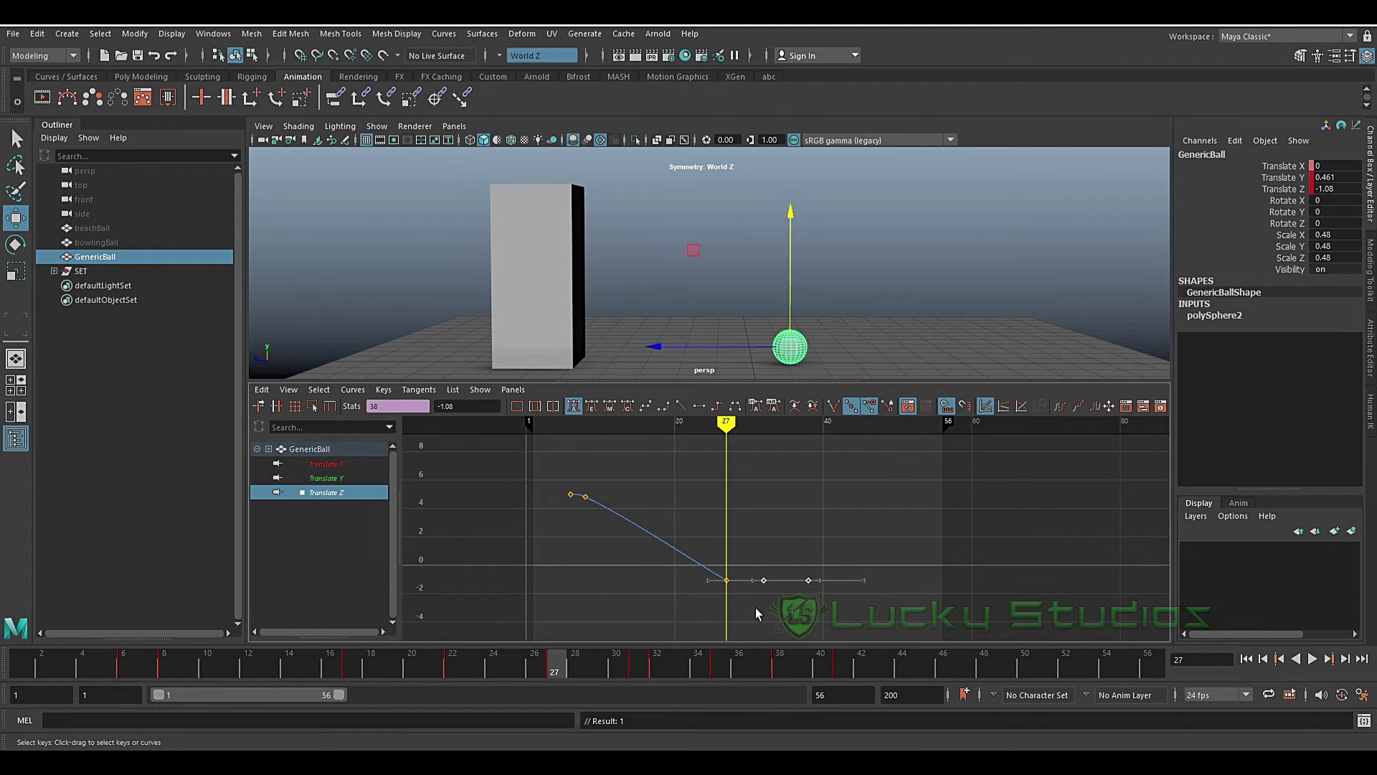
mouse_move(738, 421)
left_mouse_down()
mouse_move(830, 423)
mouse_move(733, 424)
left_mouse_up()
Delete the Translate Z keys after frame 27, leaving the curve ending at -1.08.
left_click_drag(865, 519, 756, 622)
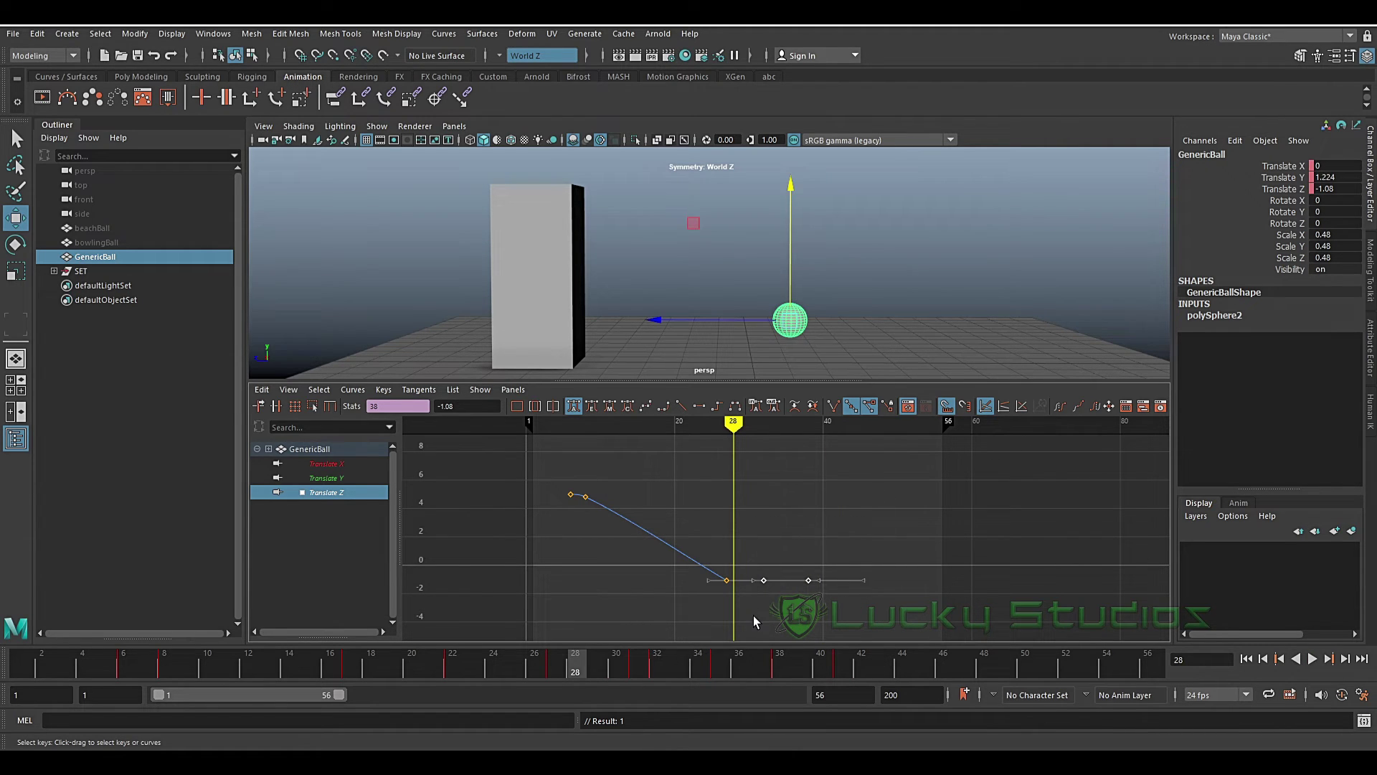
key("Delete")
left_click_drag(733, 424, 726, 424)
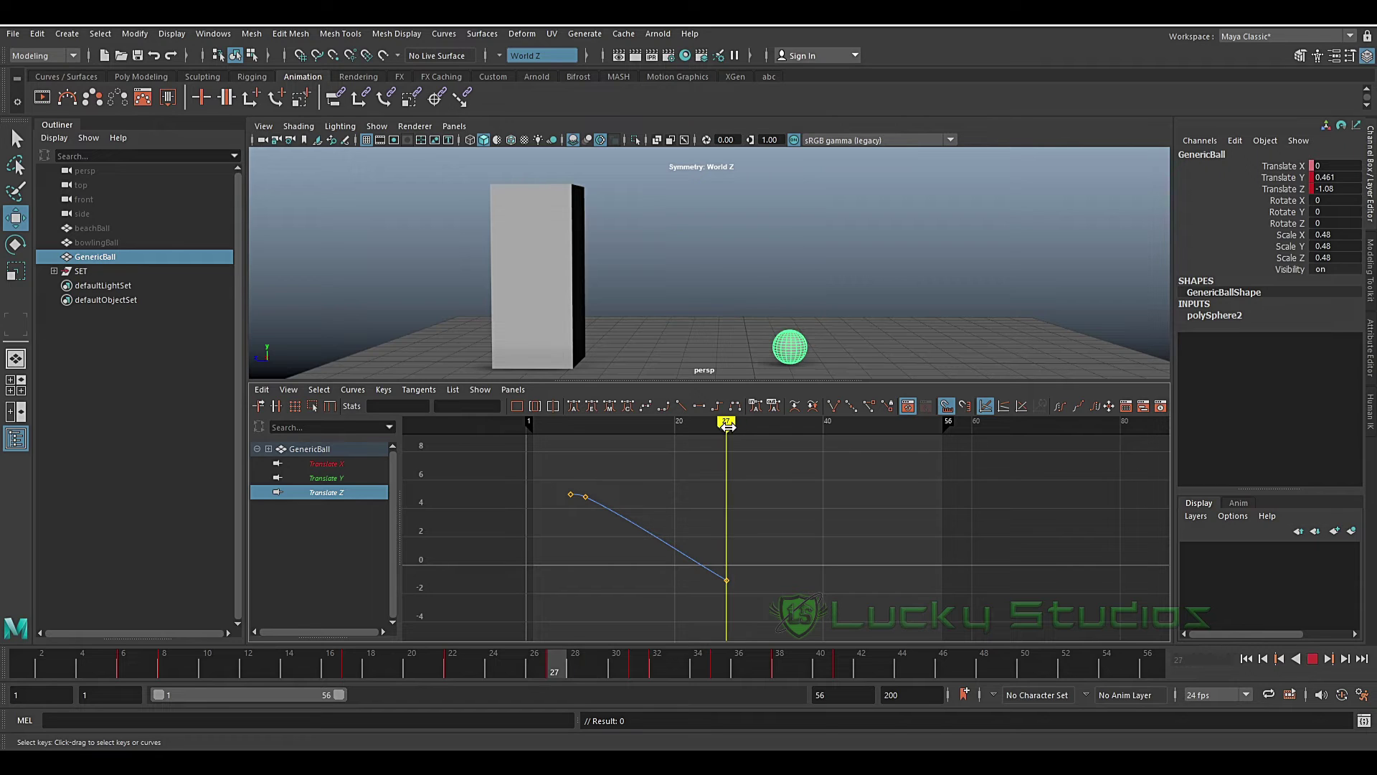
scroll(792, 548, "down", 2)
left_click_drag(791, 548, 701, 575)
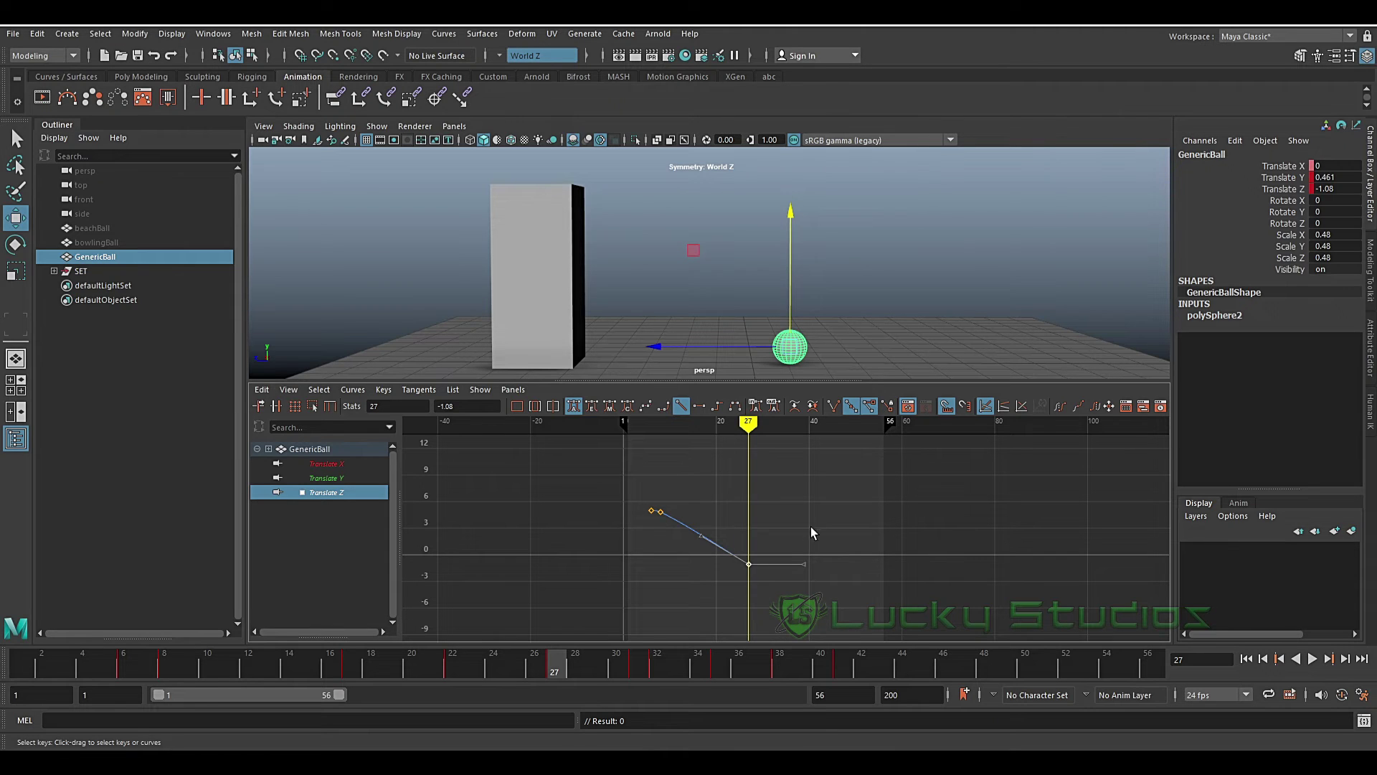
scroll(822, 539, "up", 2)
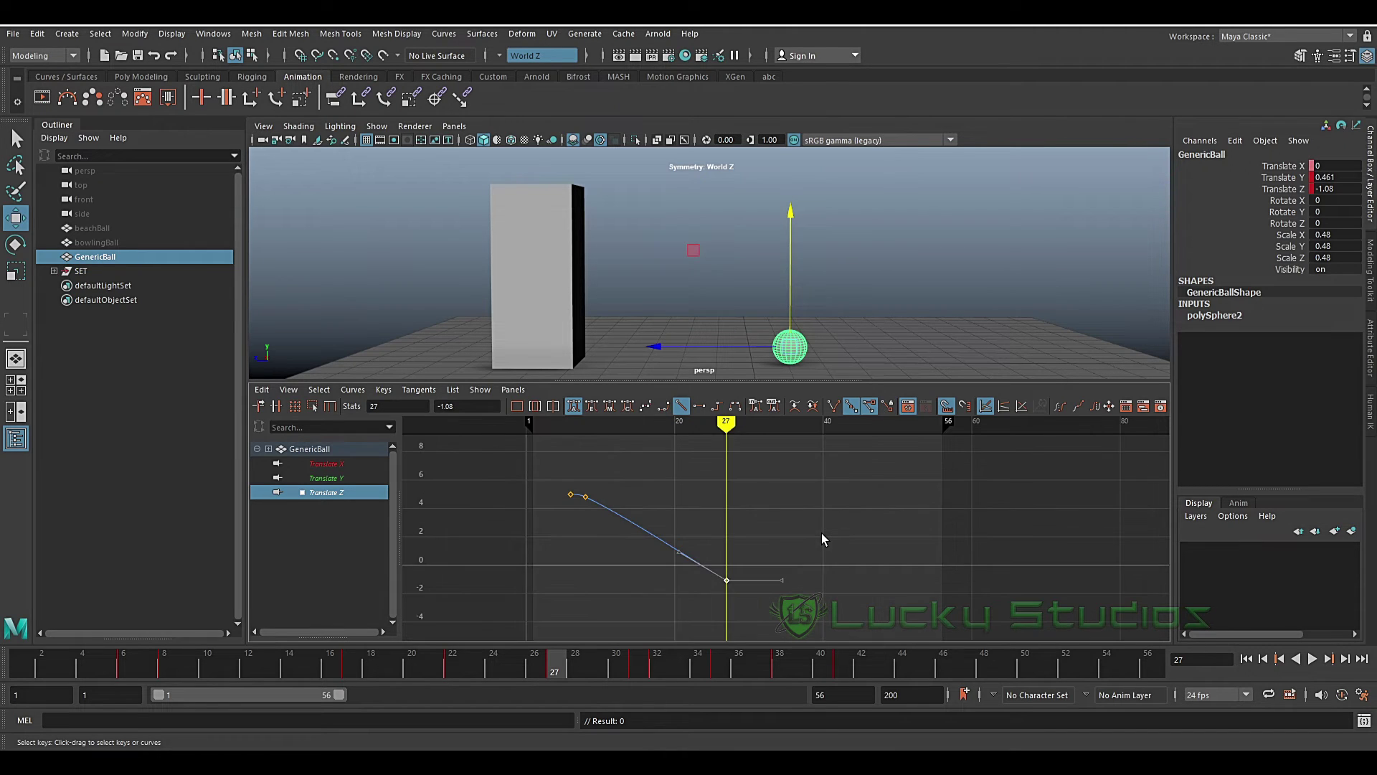
Turn on View > Infinity so the curve displays beyond its end keys.
left_click(353, 389)
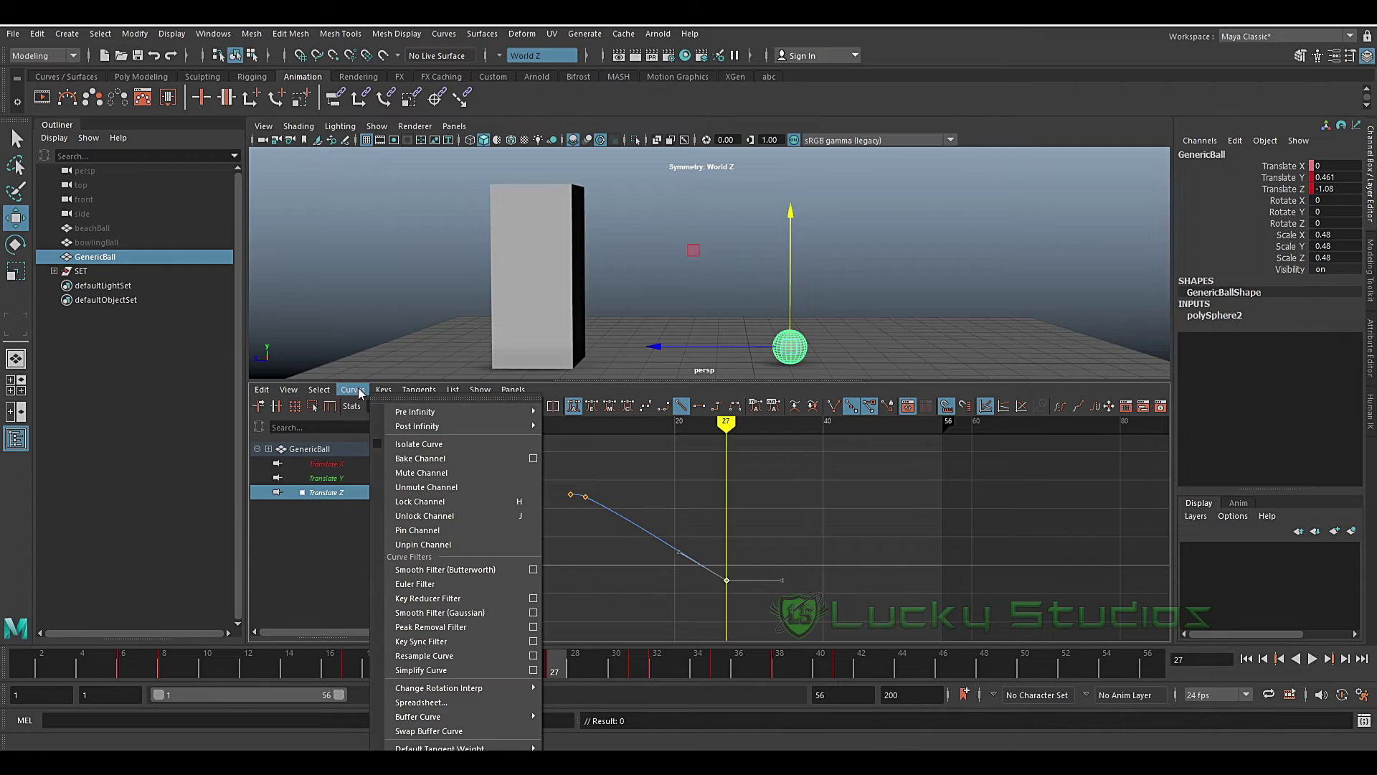
left_click(353, 389)
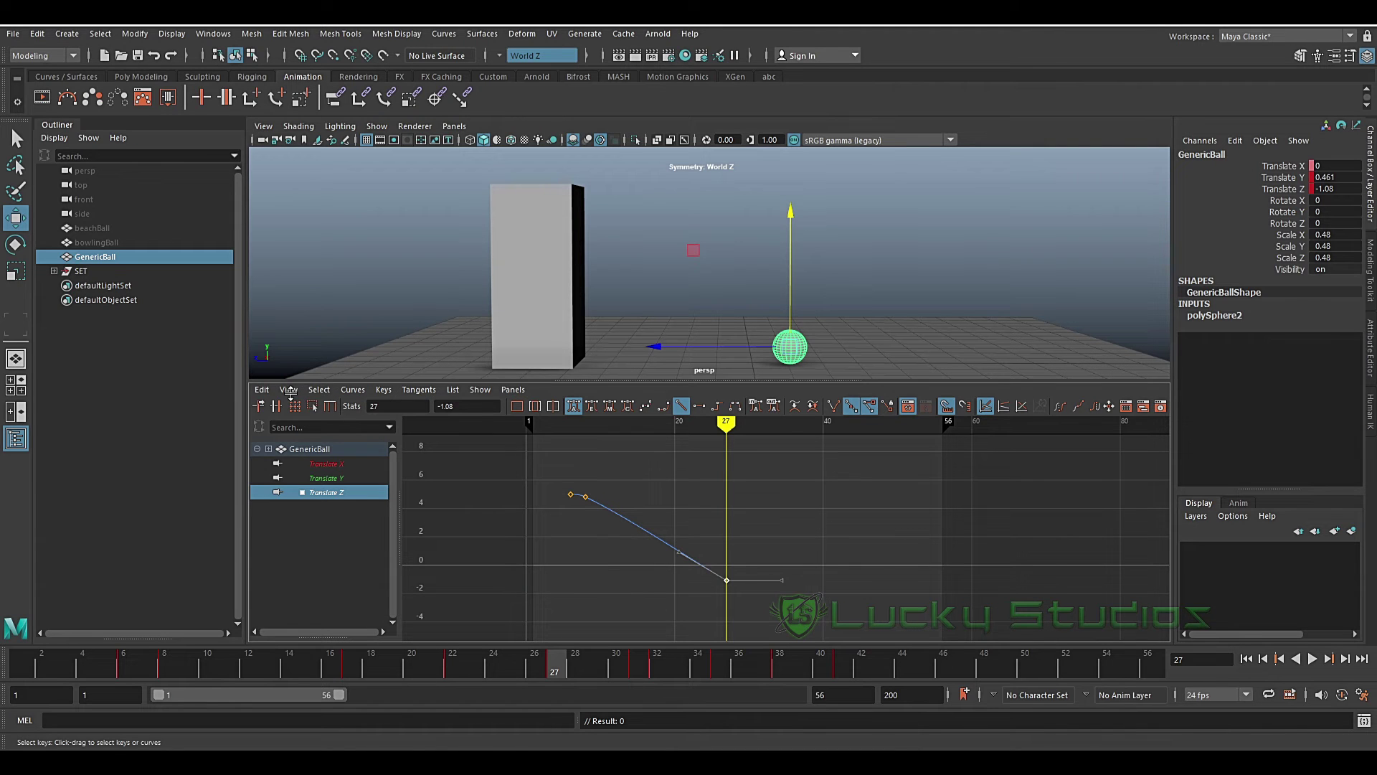
left_click(289, 389)
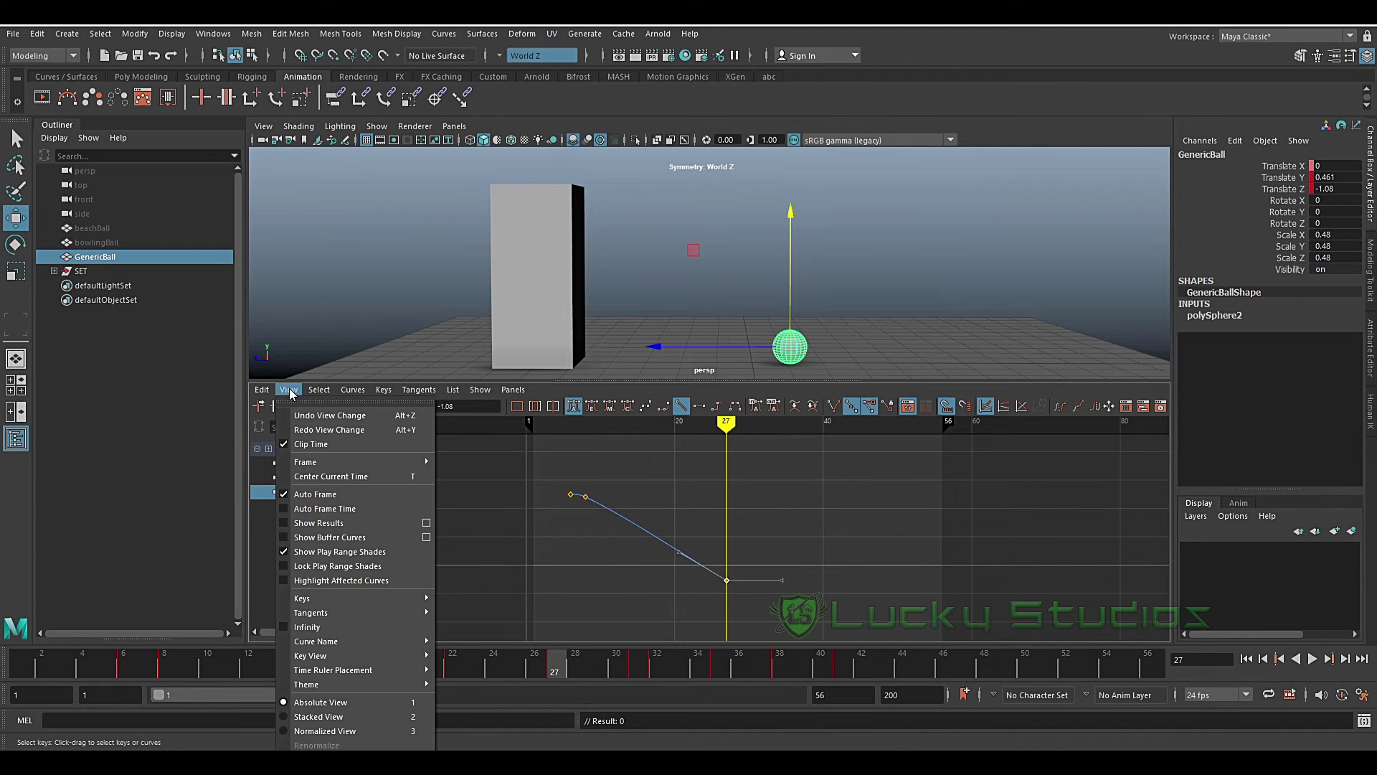
left_click(284, 628)
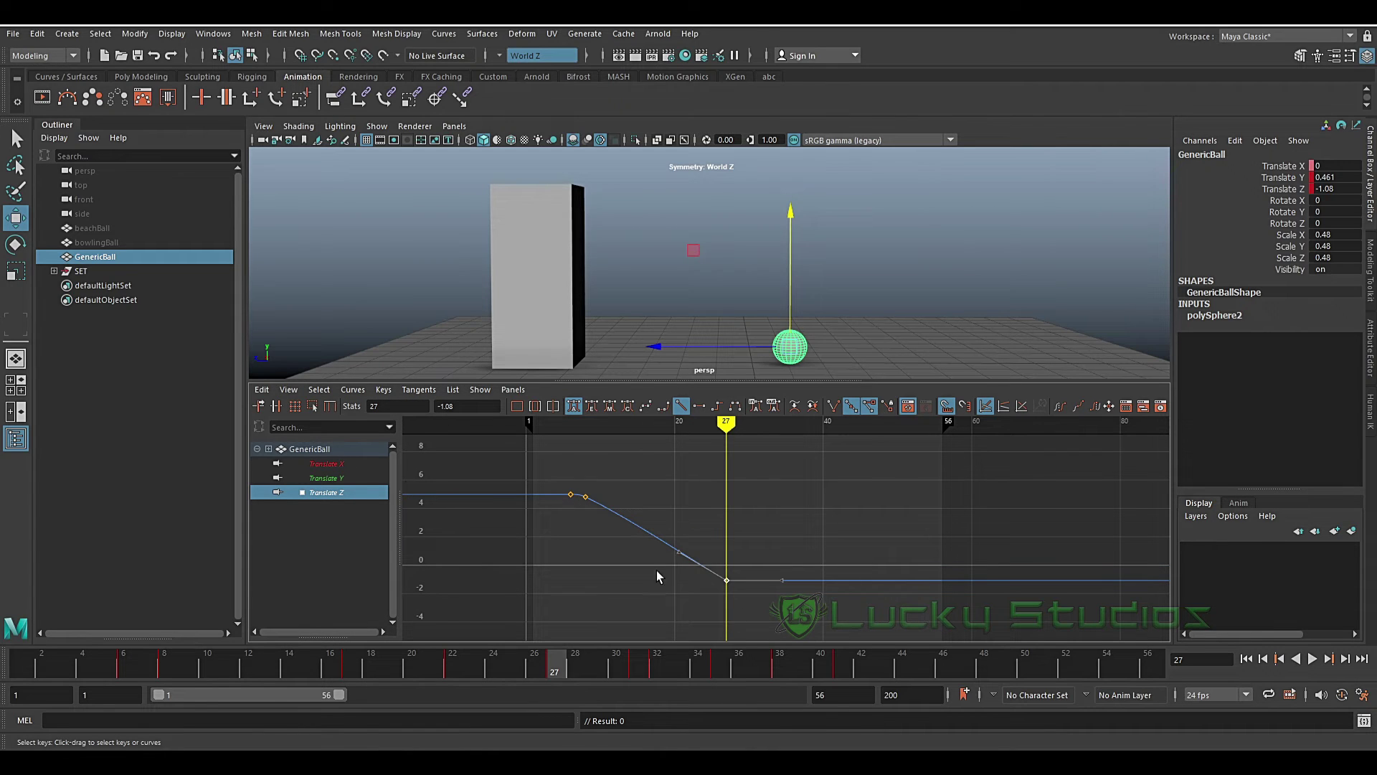
scroll(825, 584, "up", 2)
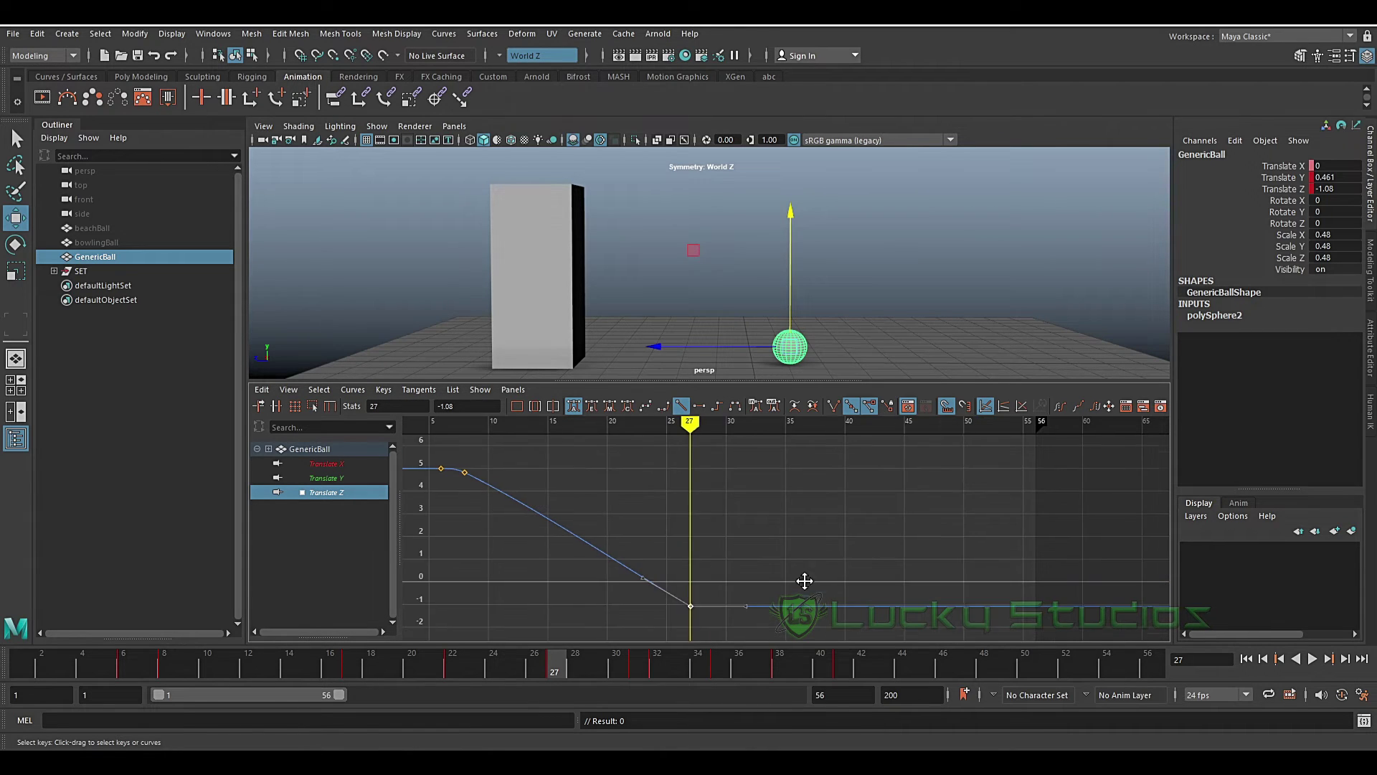
scroll(800, 559, "up", 2)
scroll(818, 570, "down", 3)
scroll(761, 545, "down", 1)
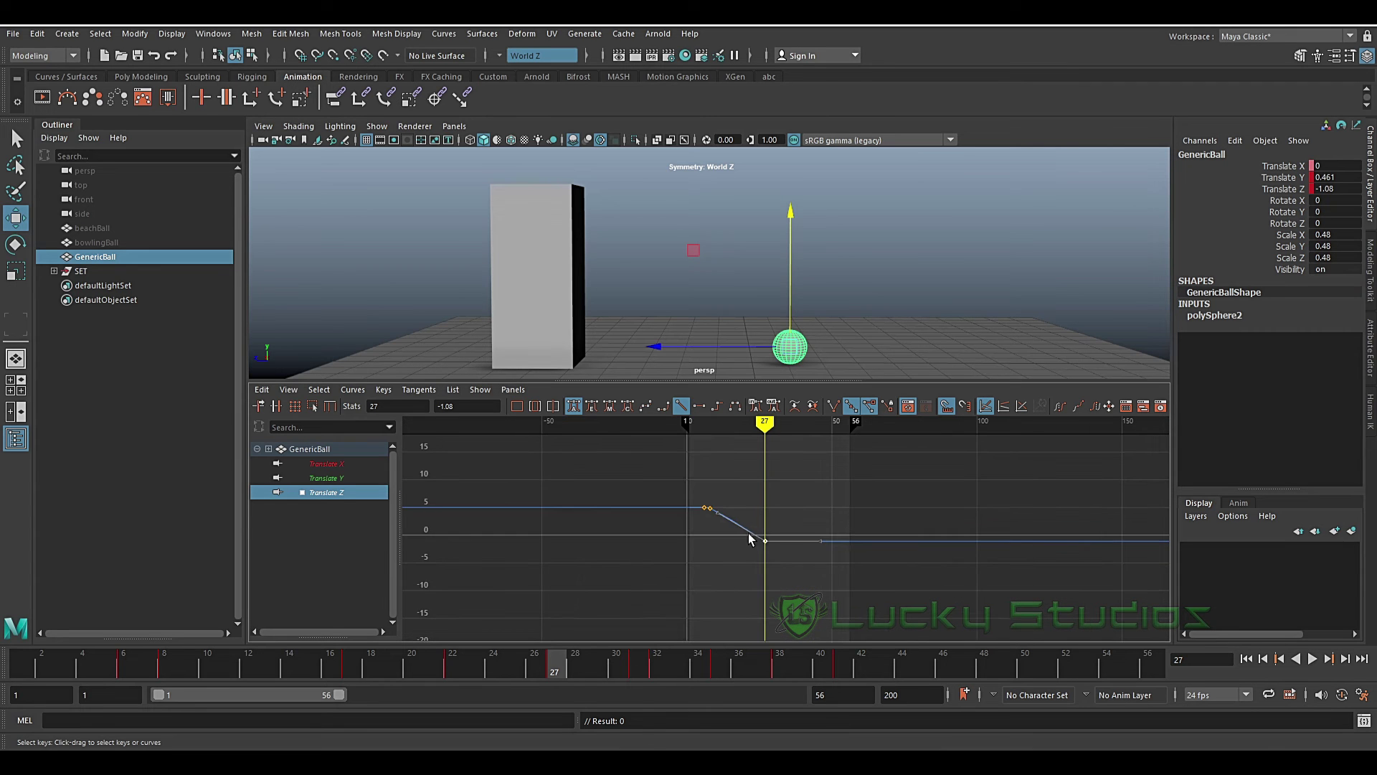
scroll(872, 508, "up", 3)
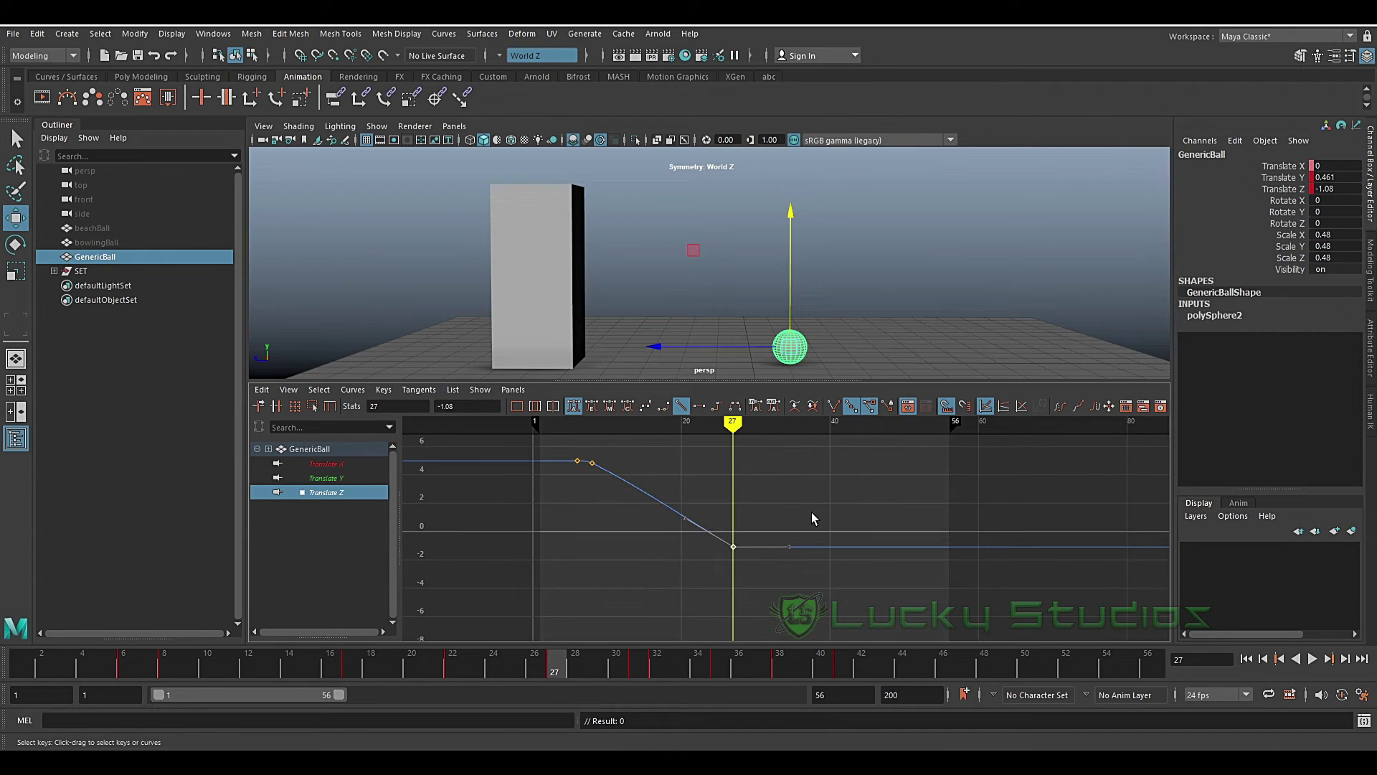
Try bending the frame-27 key's out-tangent, undoing the unwanted edits.
left_click_drag(825, 481, 717, 595)
left_click(789, 548)
middle_click_drag(788, 547, 788, 553)
key("ctrl+z")
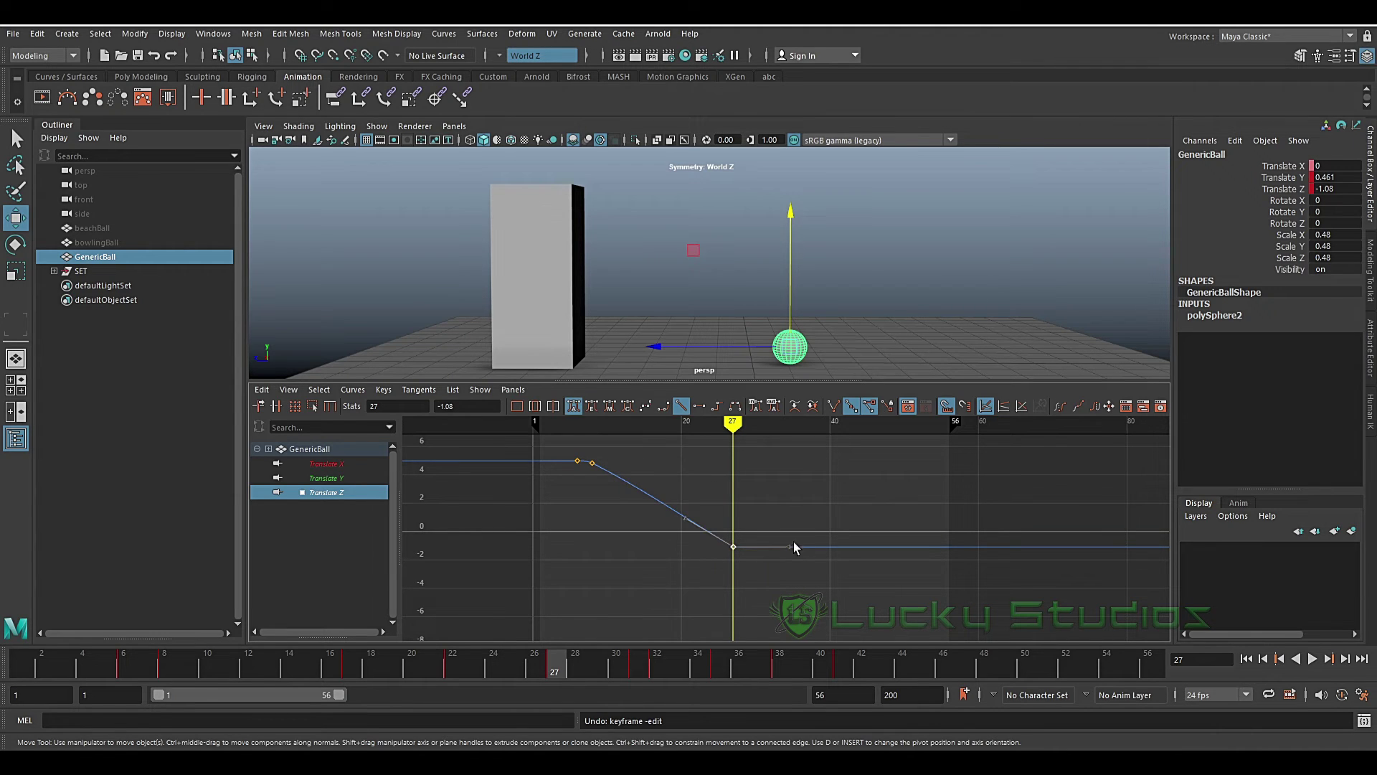
left_click_drag(822, 512, 782, 566)
middle_click_drag(789, 547, 794, 562)
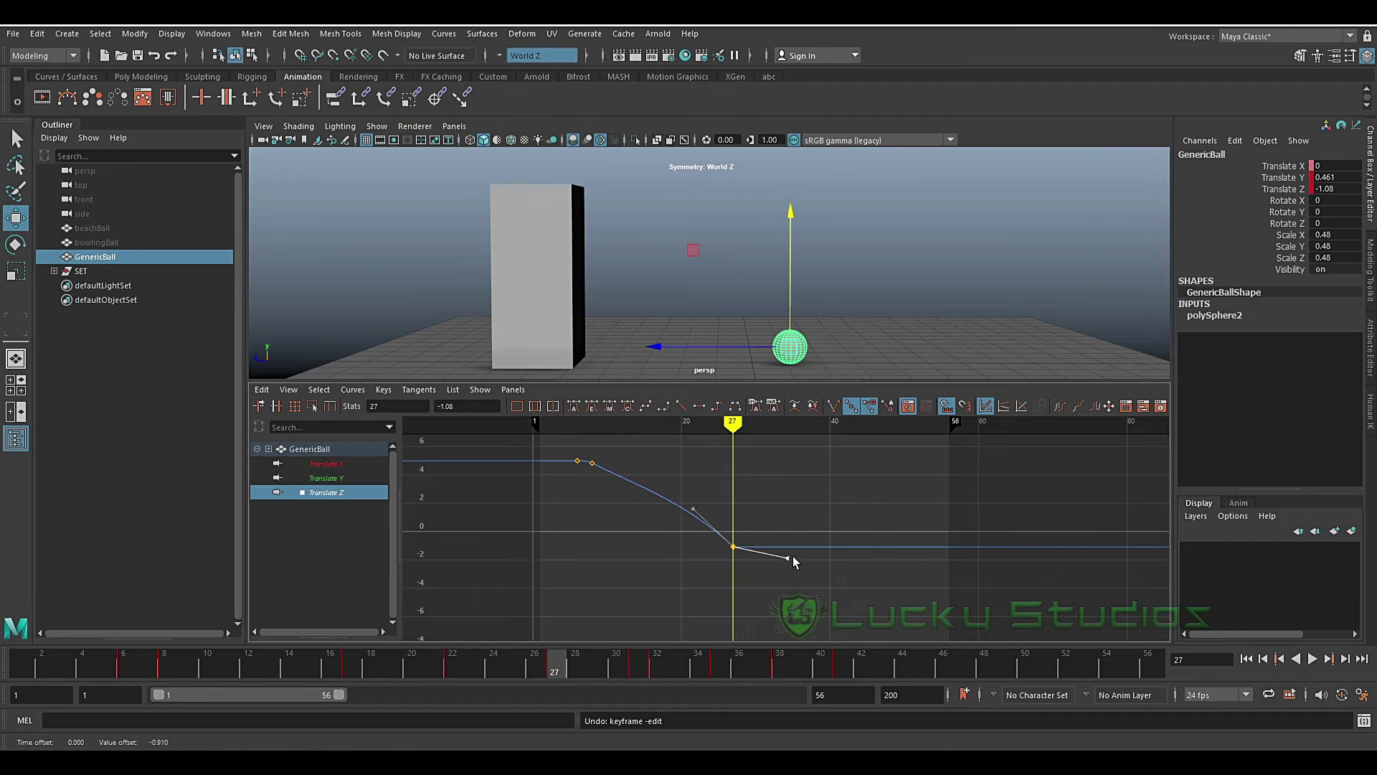
key("ctrl+z")
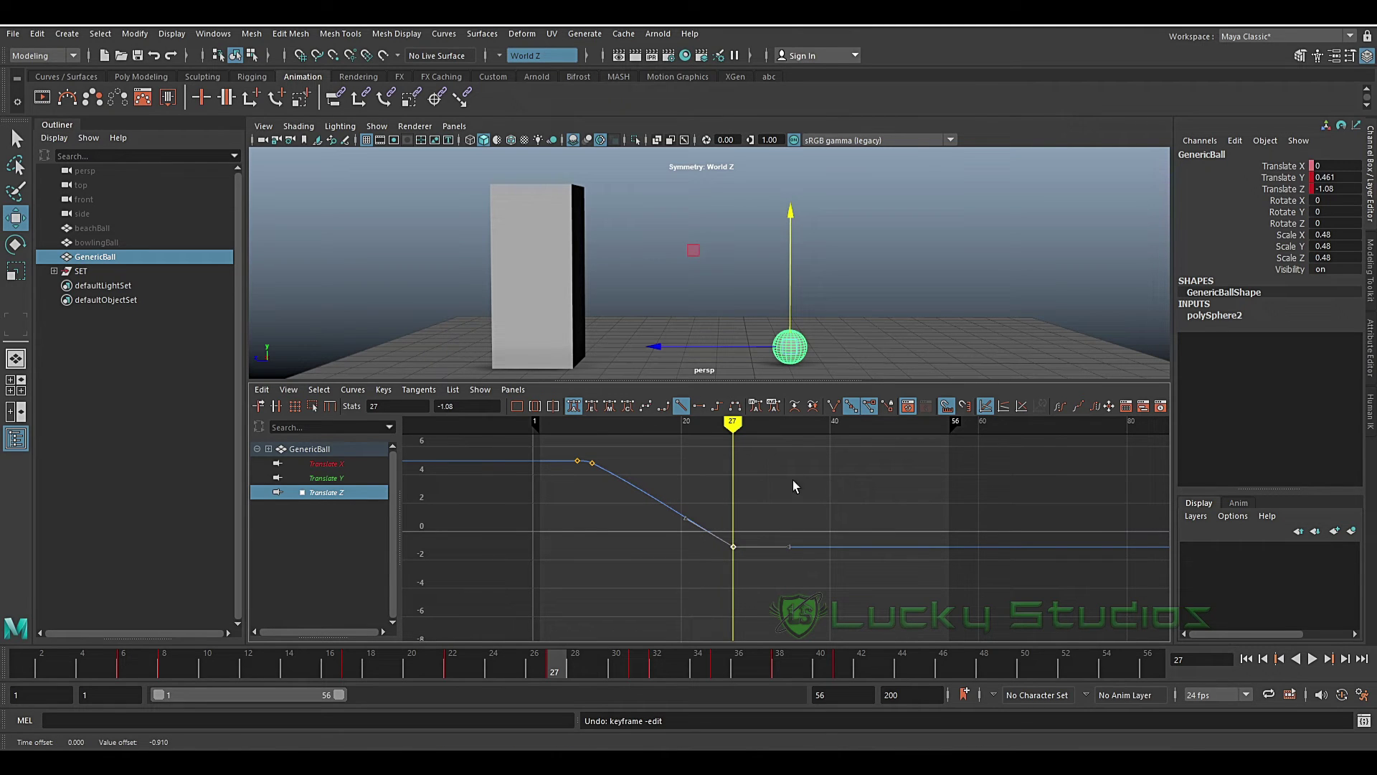
left_click(833, 406)
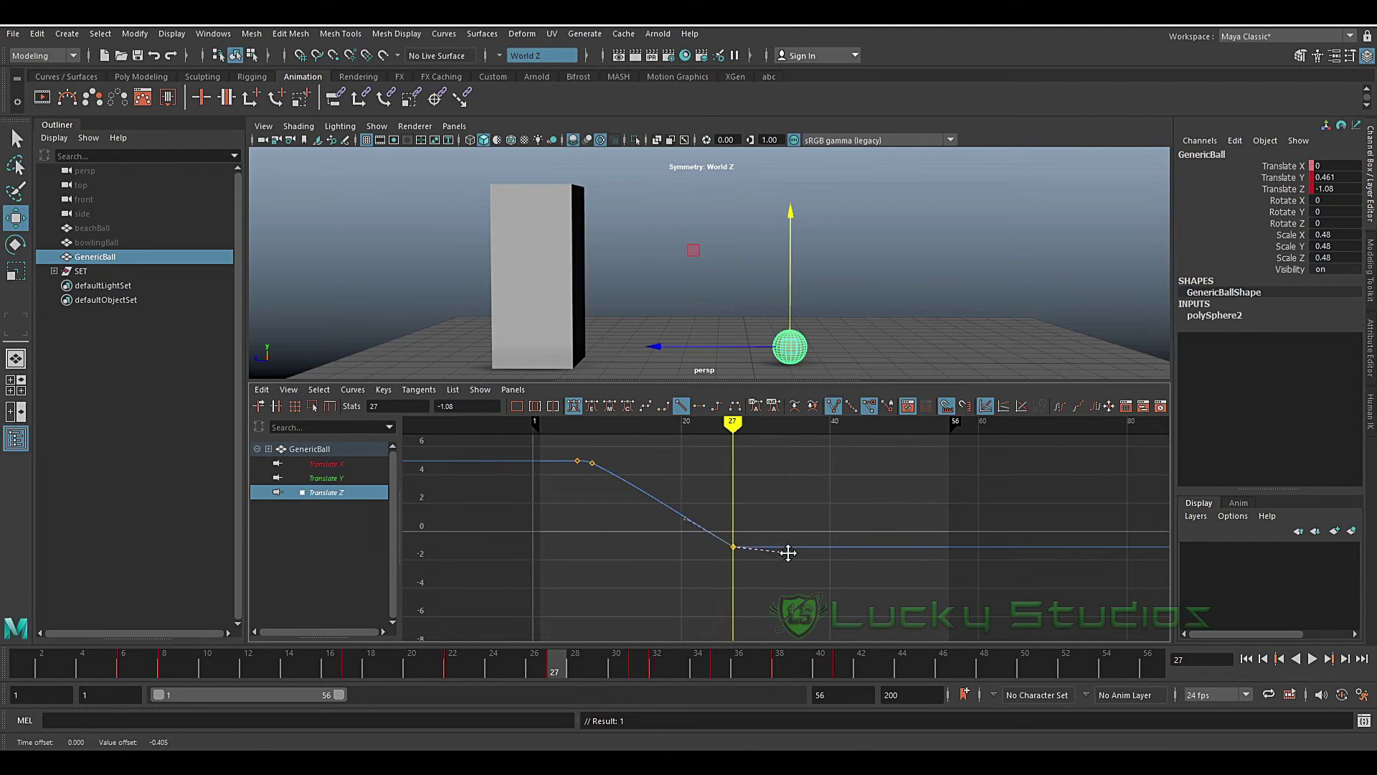
left_click_drag(790, 547, 780, 577)
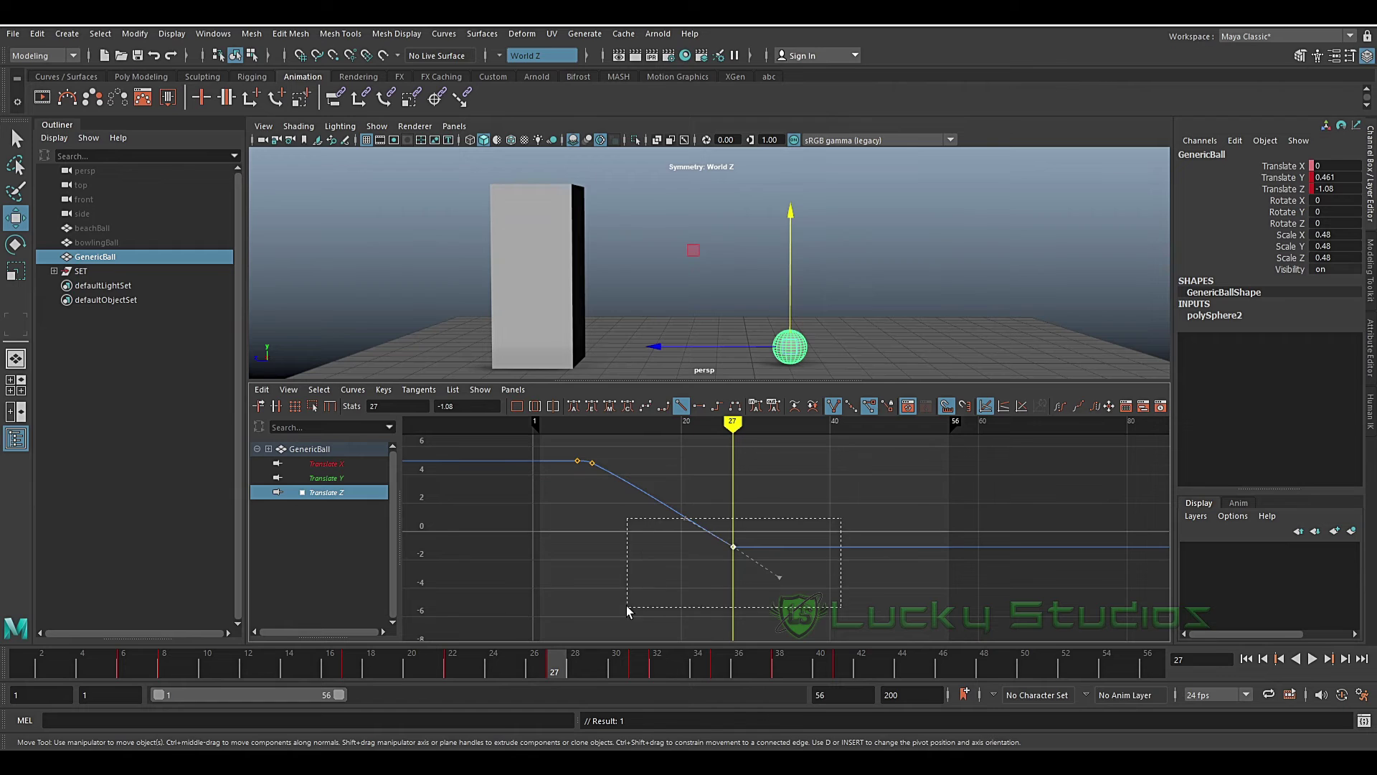
key("ctrl+z")
Set Translate Z post-infinity to Linear and scrub to frame 48 at -8.39.
left_click(354, 391)
mouse_move(431, 426)
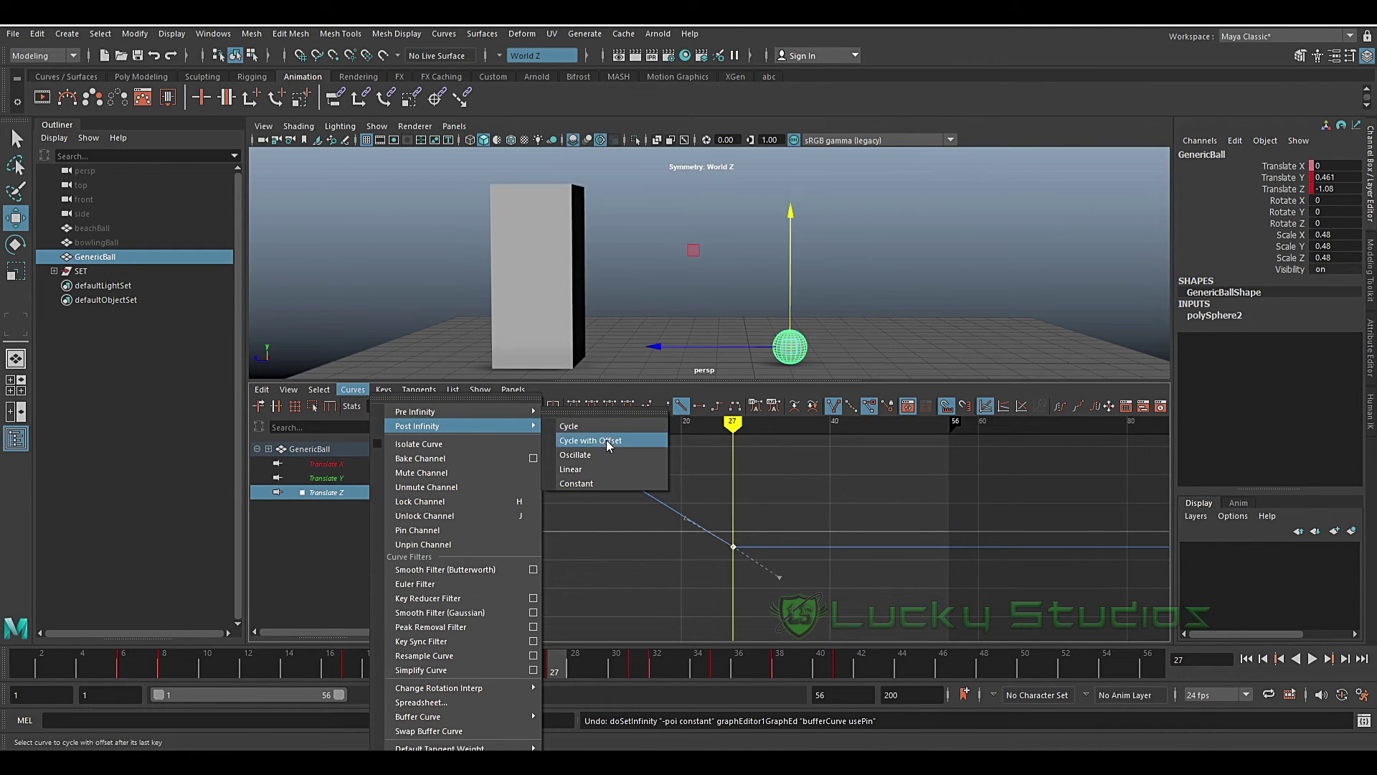
left_click(588, 469)
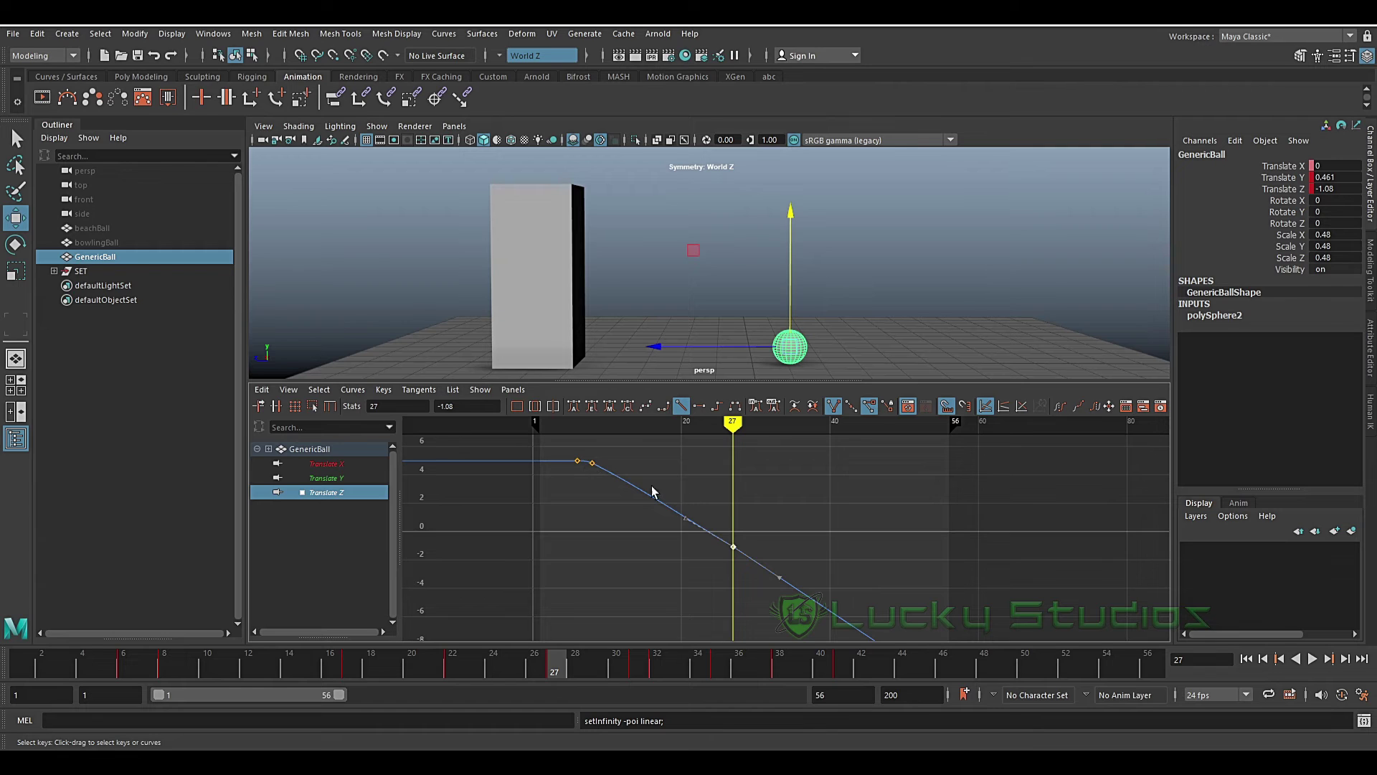
scroll(731, 511, "down", 2)
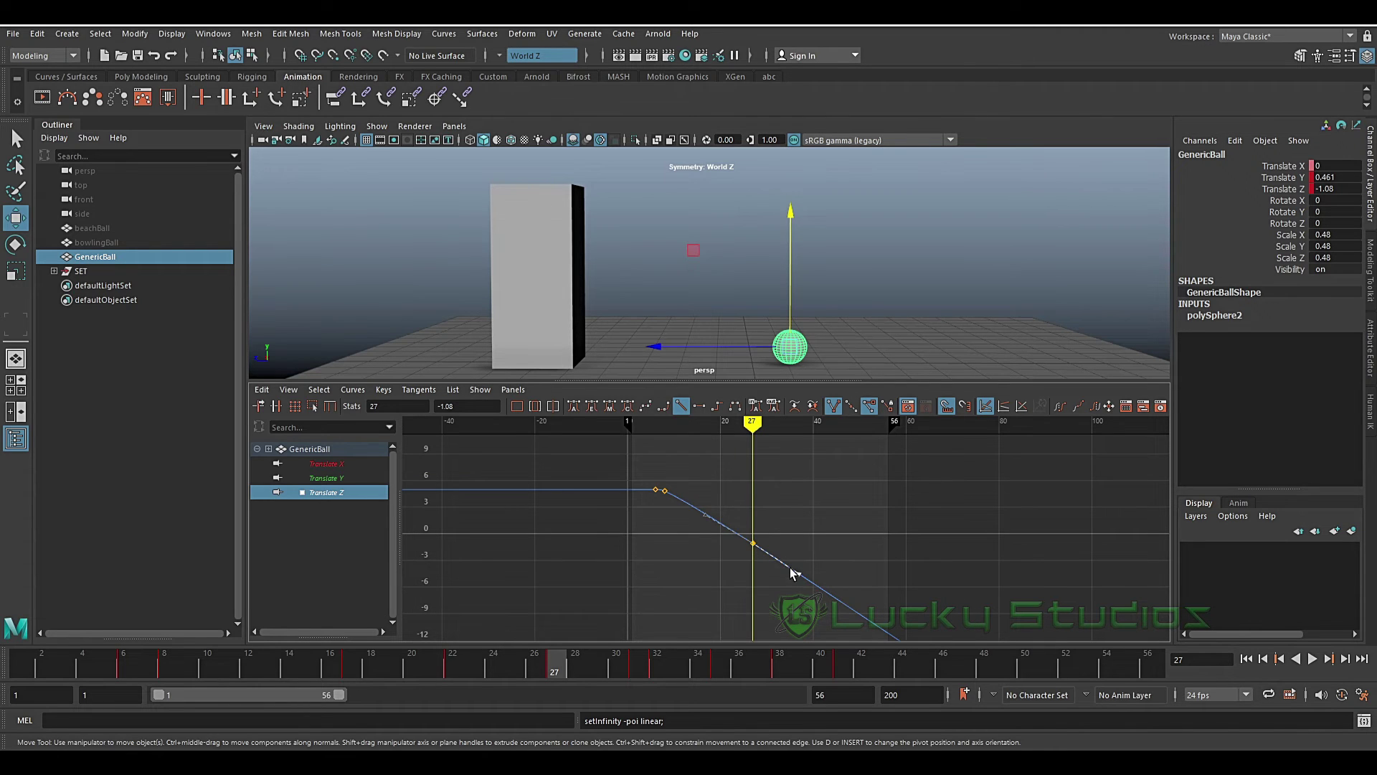
scroll(823, 579, "down", 2)
scroll(866, 601, "down", 3)
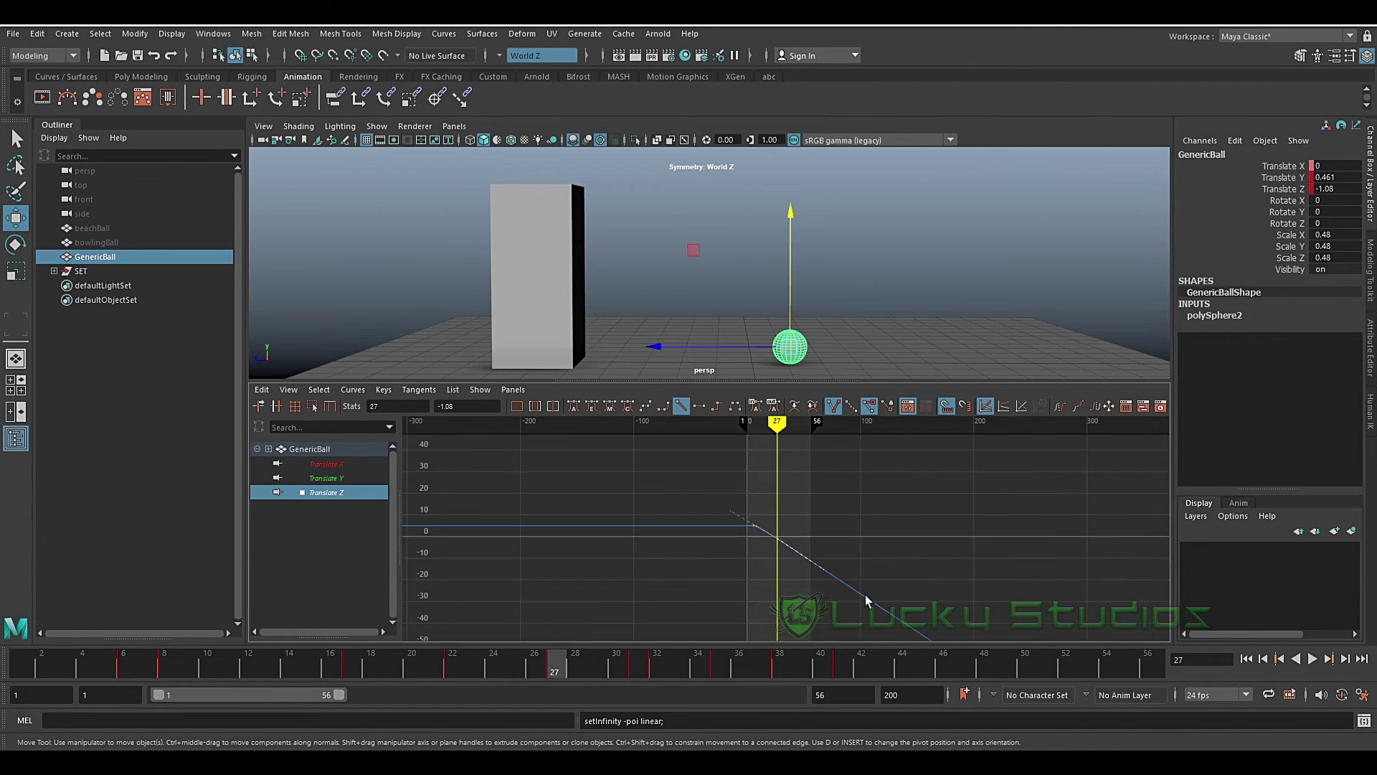
key("f")
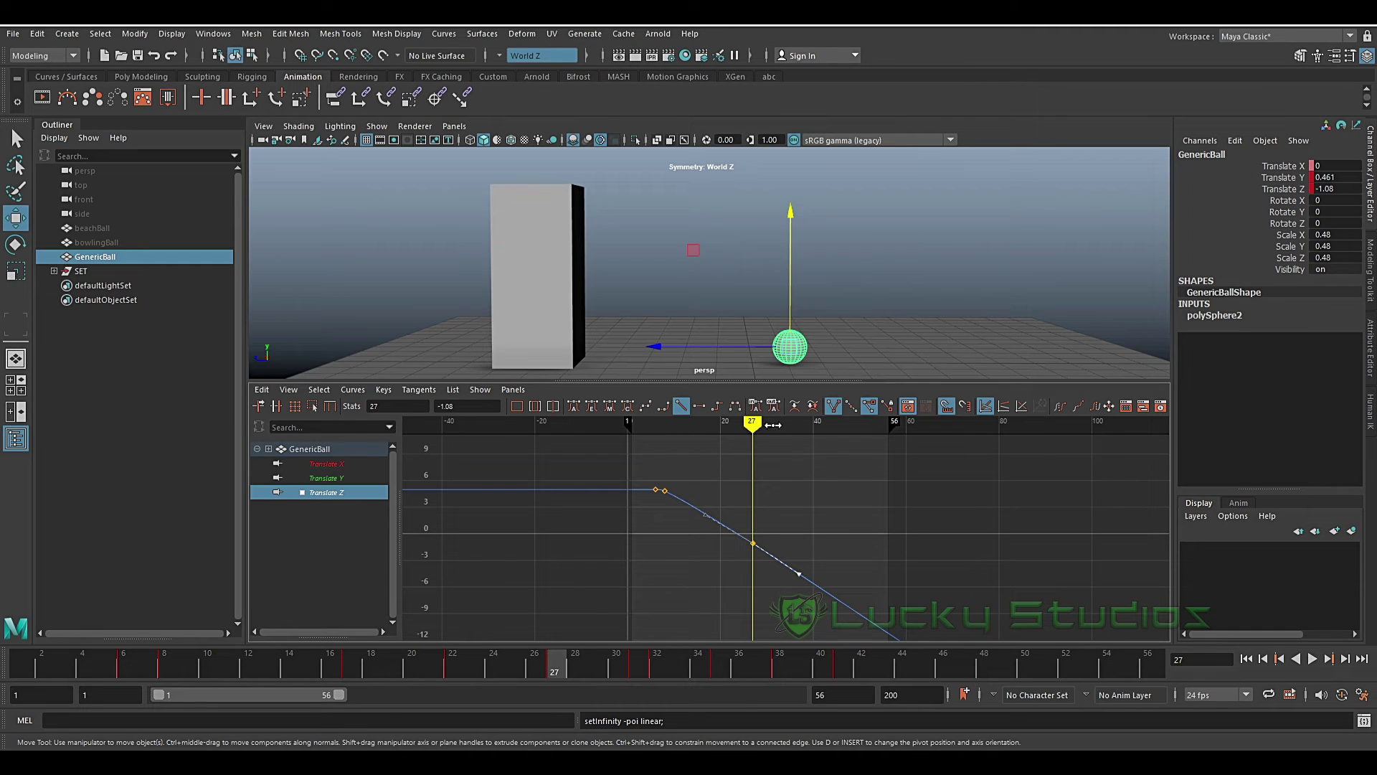
left_click_drag(753, 425, 818, 430)
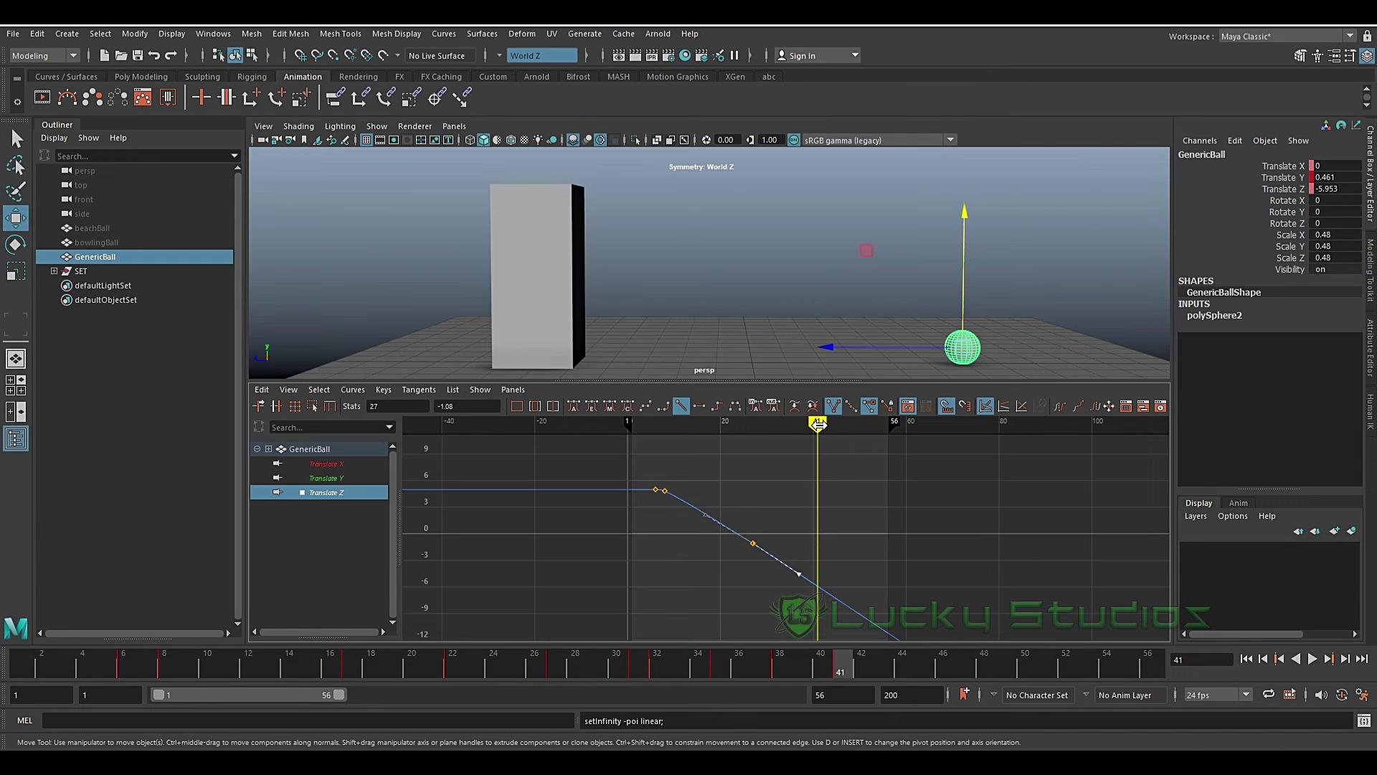
left_click_drag(817, 425, 849, 425)
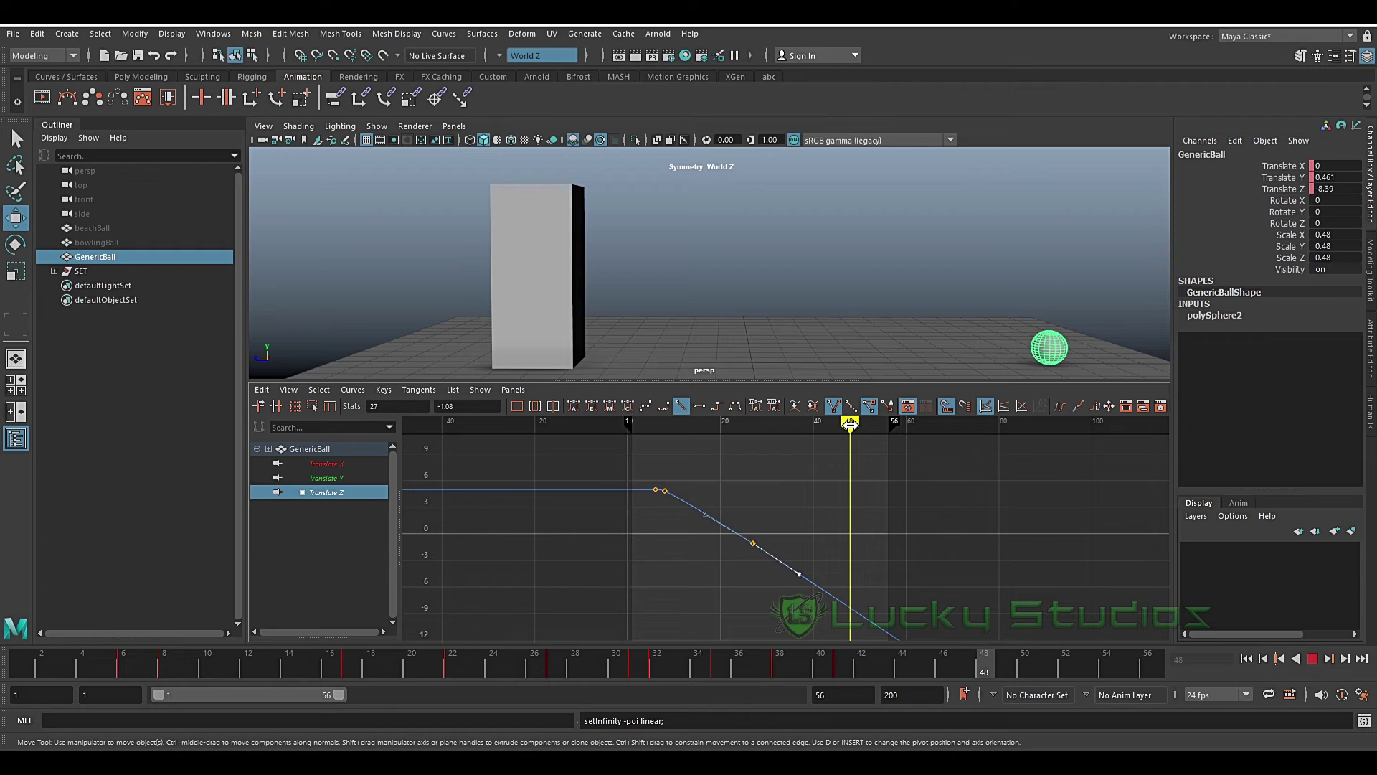
left_click_drag(850, 424, 850, 425)
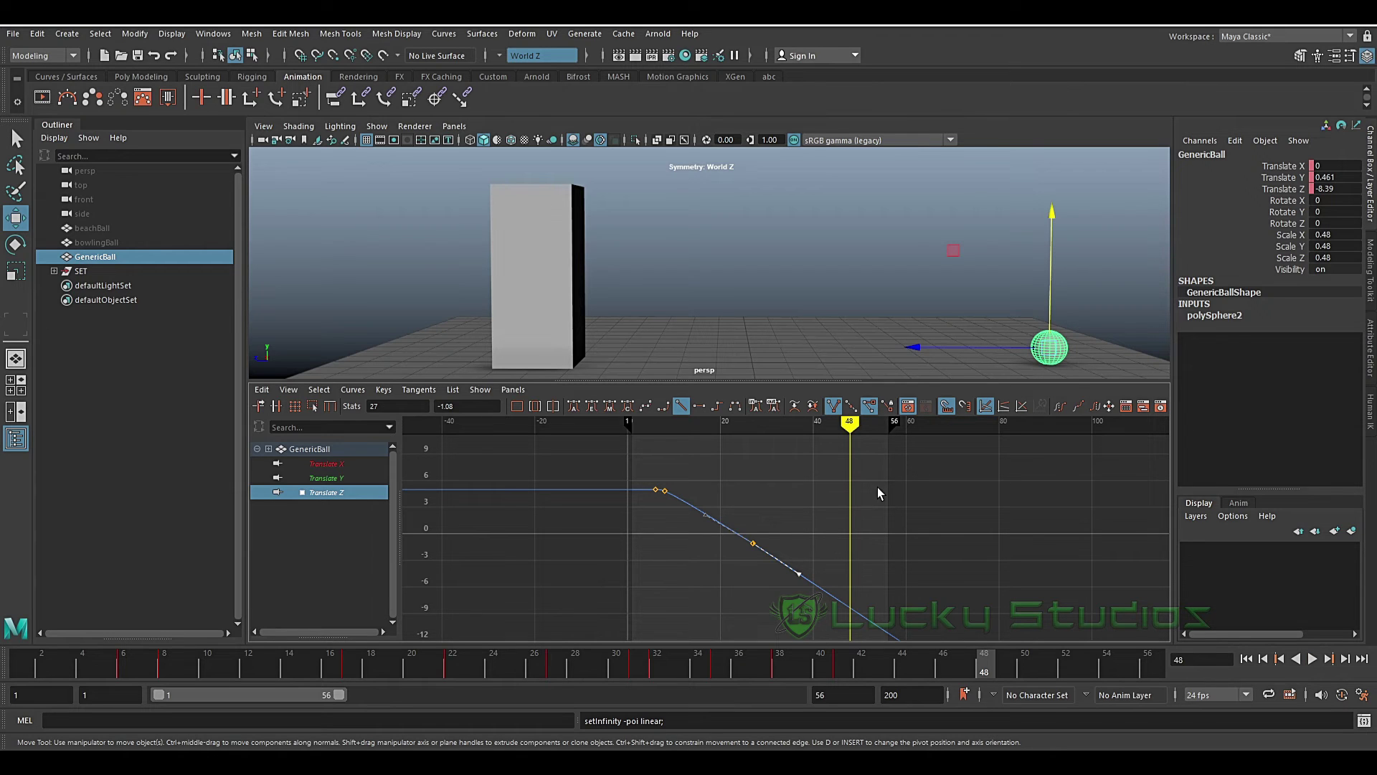
Key Translate Z at frame 48 so the curve ends at -8.39.
left_click(1285, 190)
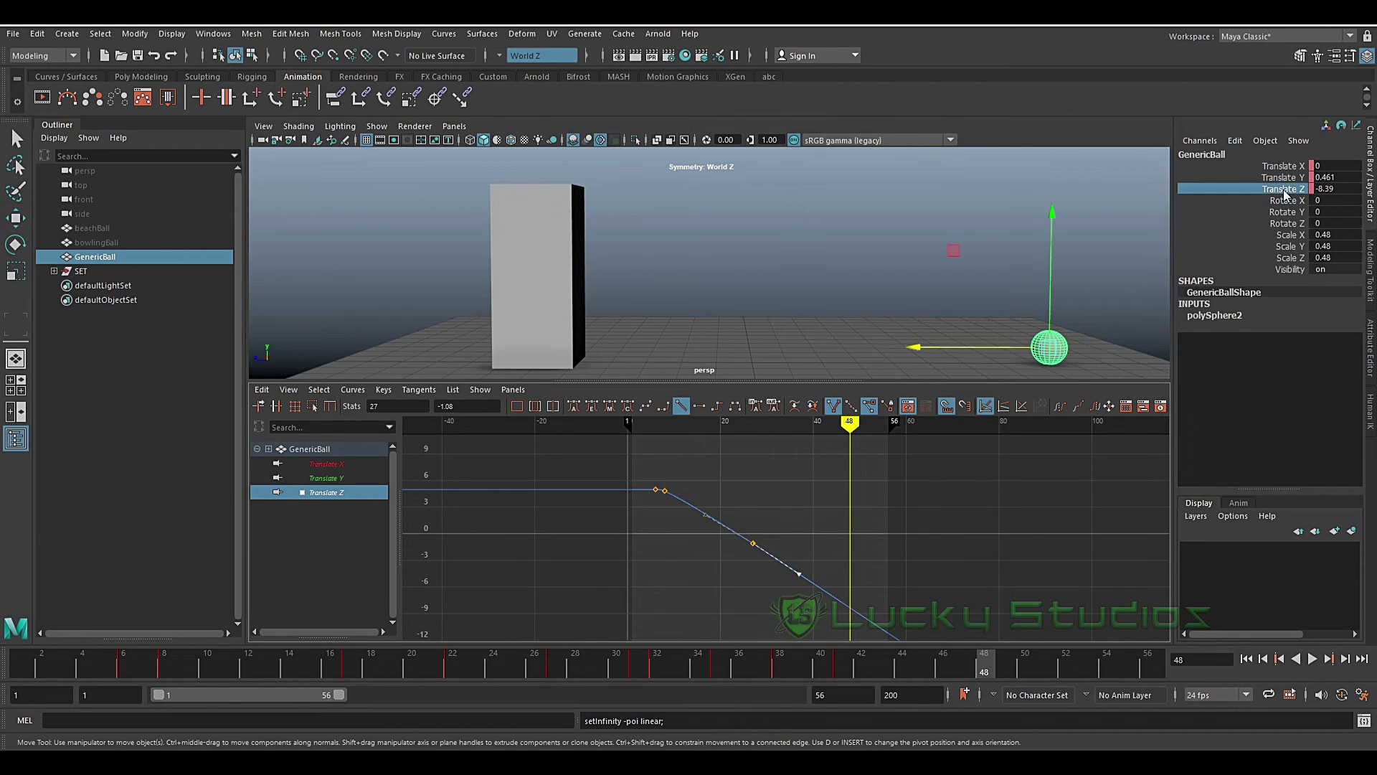
right_click(1285, 195)
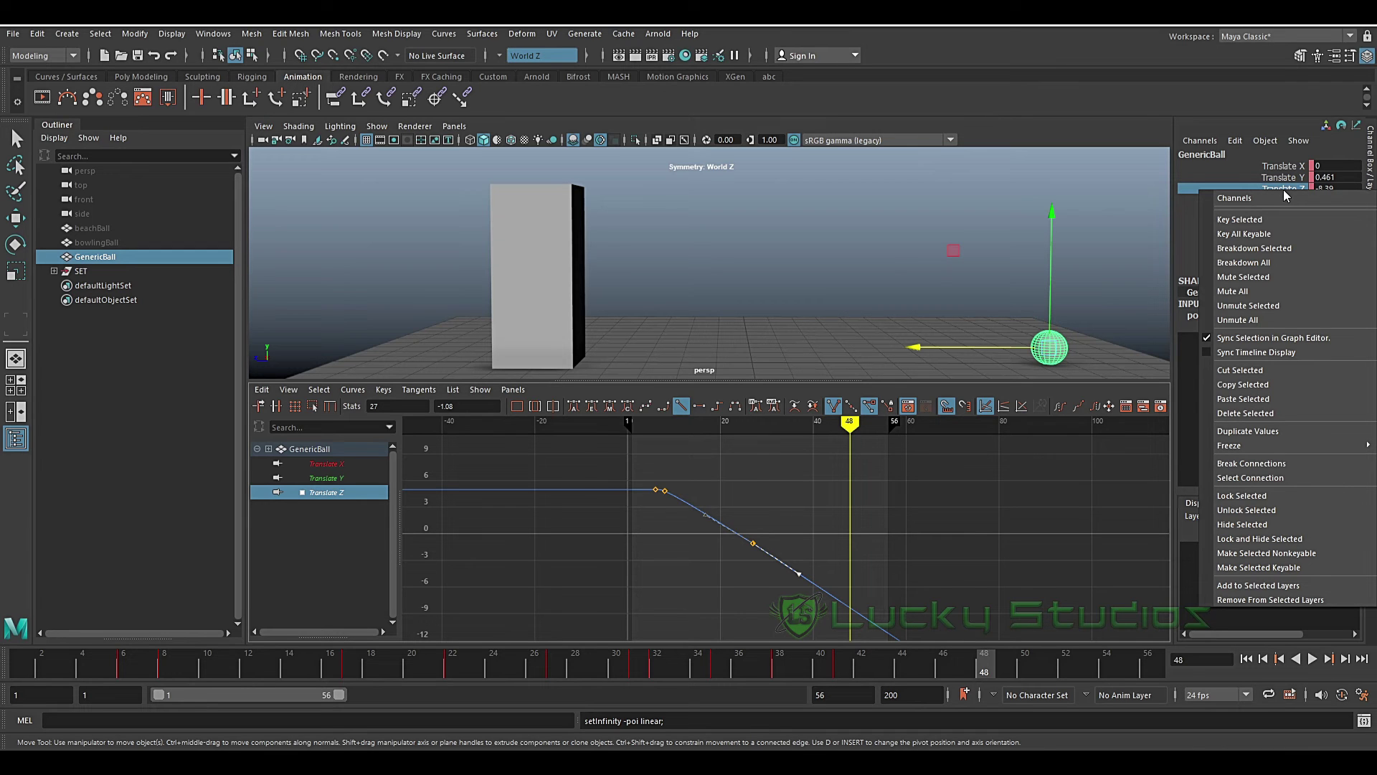
left_click(1239, 219)
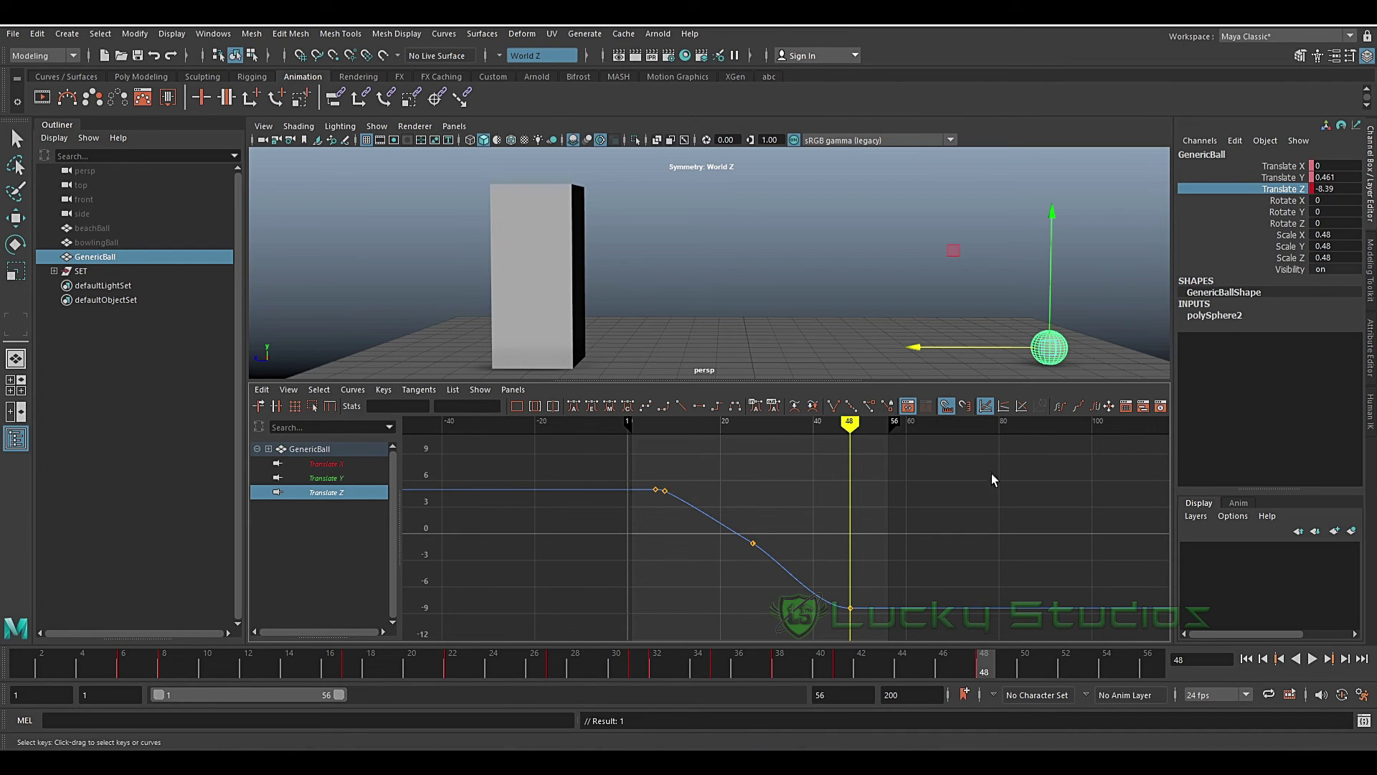
scroll(868, 603, "up", 2)
middle_click_drag(887, 585, 888, 539, "alt")
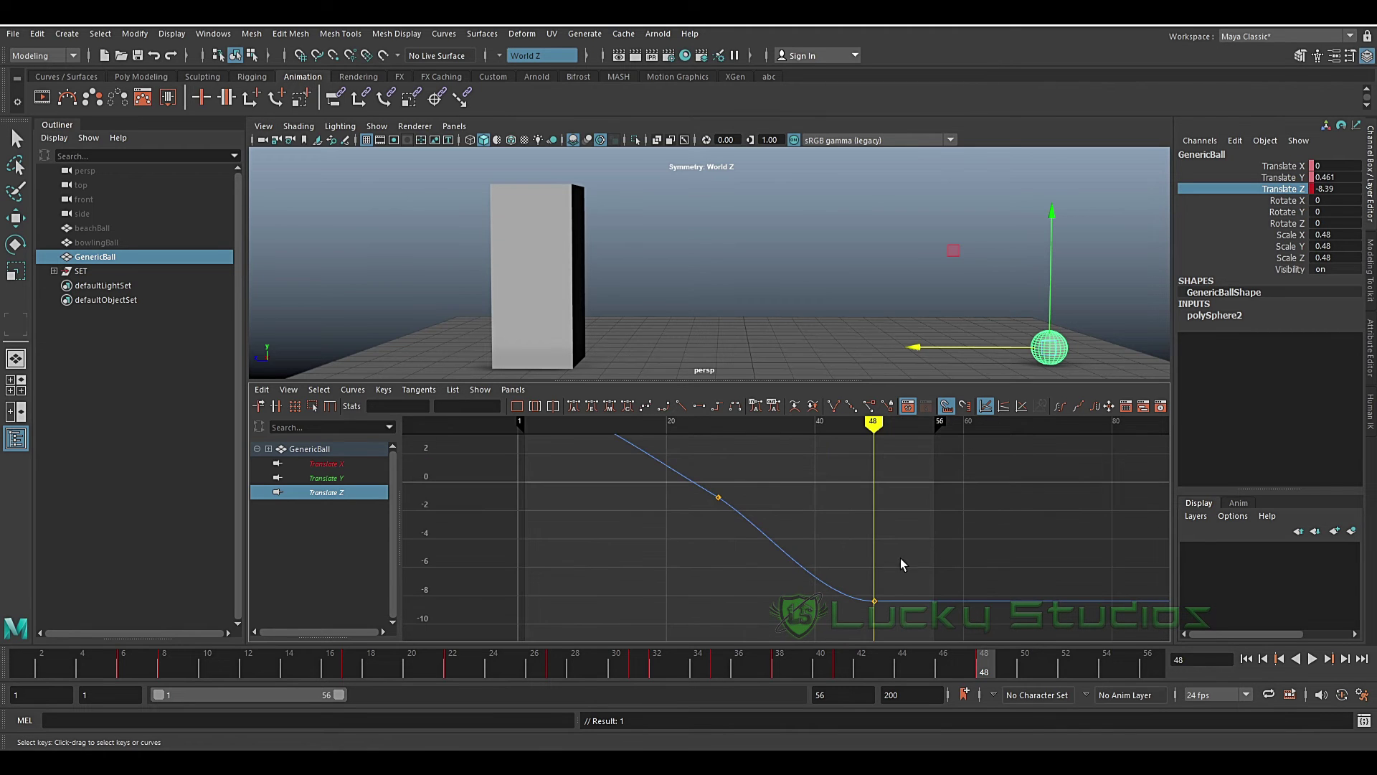
Scrub through frames 32, 43 and 47, then back to frame 0 to check timing.
left_click_drag(901, 564, 854, 485)
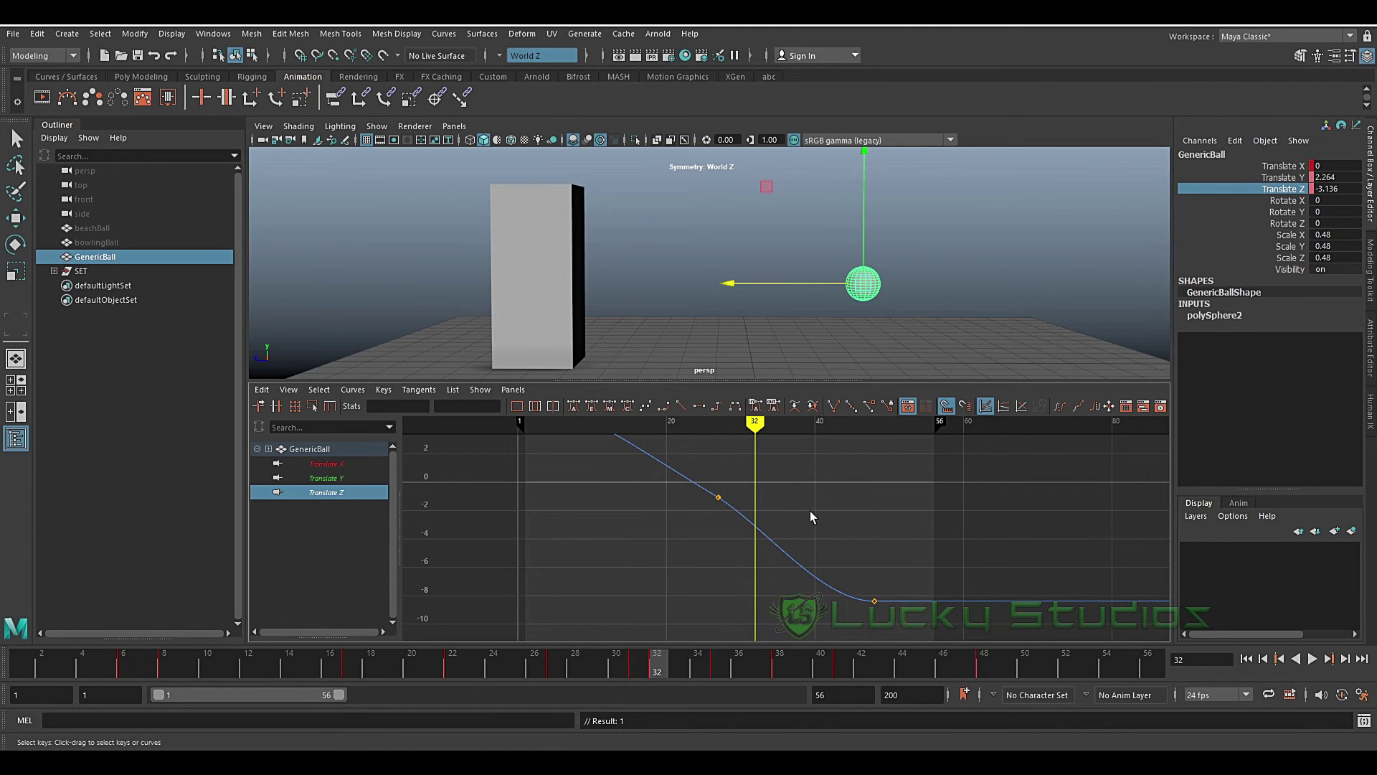
mouse_move(761, 429)
left_mouse_down()
mouse_move(875, 422)
mouse_move(826, 424)
mouse_move(873, 424)
mouse_move(817, 407)
mouse_move(865, 407)
left_mouse_up()
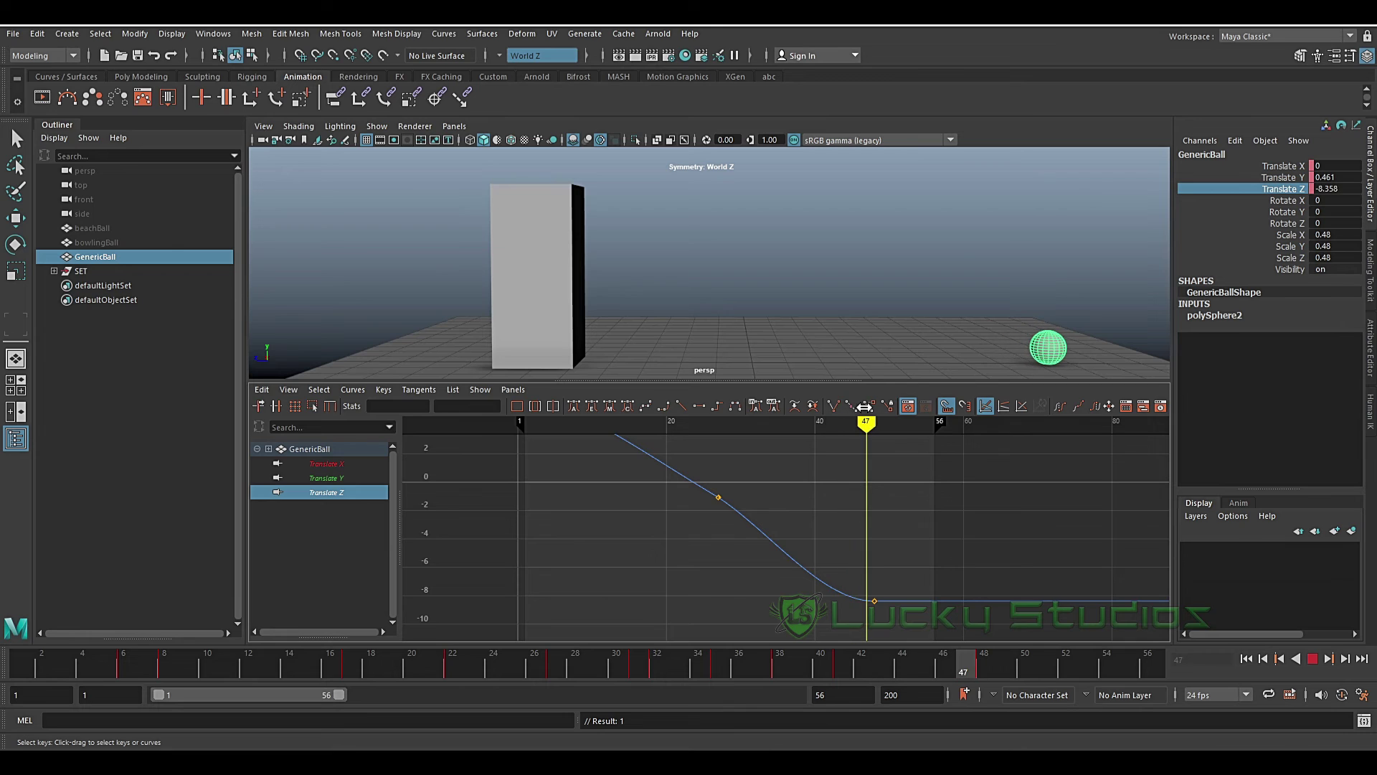
mouse_move(920, 564)
left_mouse_down()
mouse_move(863, 619)
mouse_move(874, 598)
left_mouse_up()
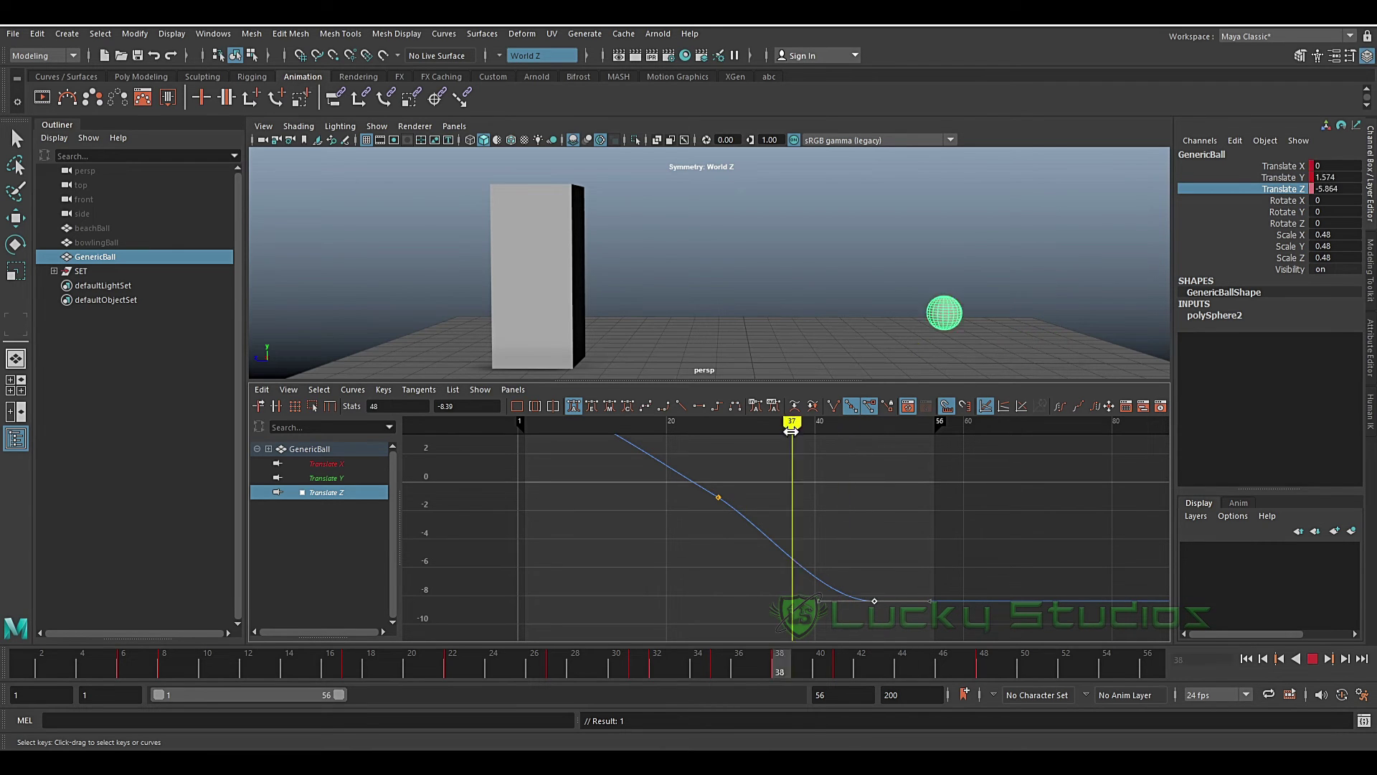
left_click_drag(865, 425, 514, 426)
scroll(628, 515, "up", 2)
scroll(628, 515, "down", 1)
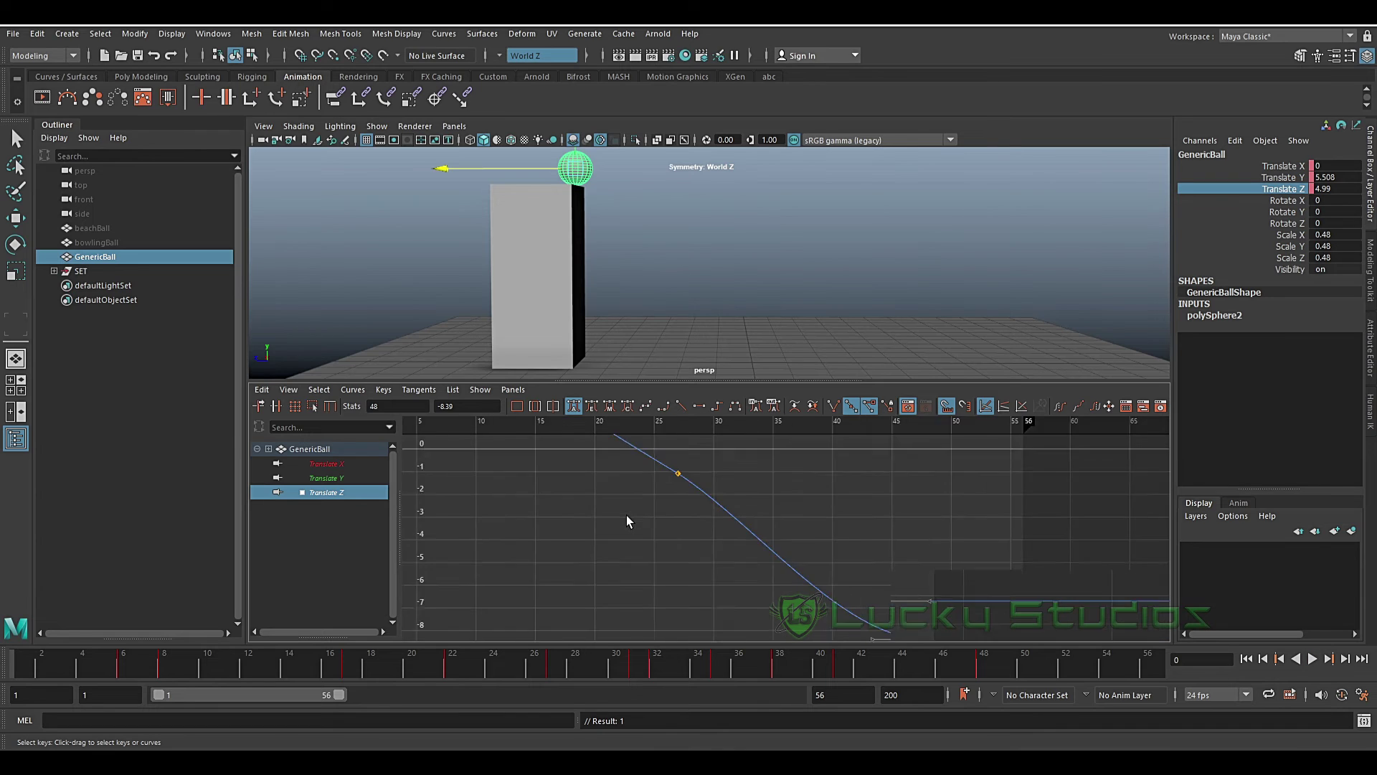
scroll(628, 515, "down", 2)
scroll(628, 515, "down", 1)
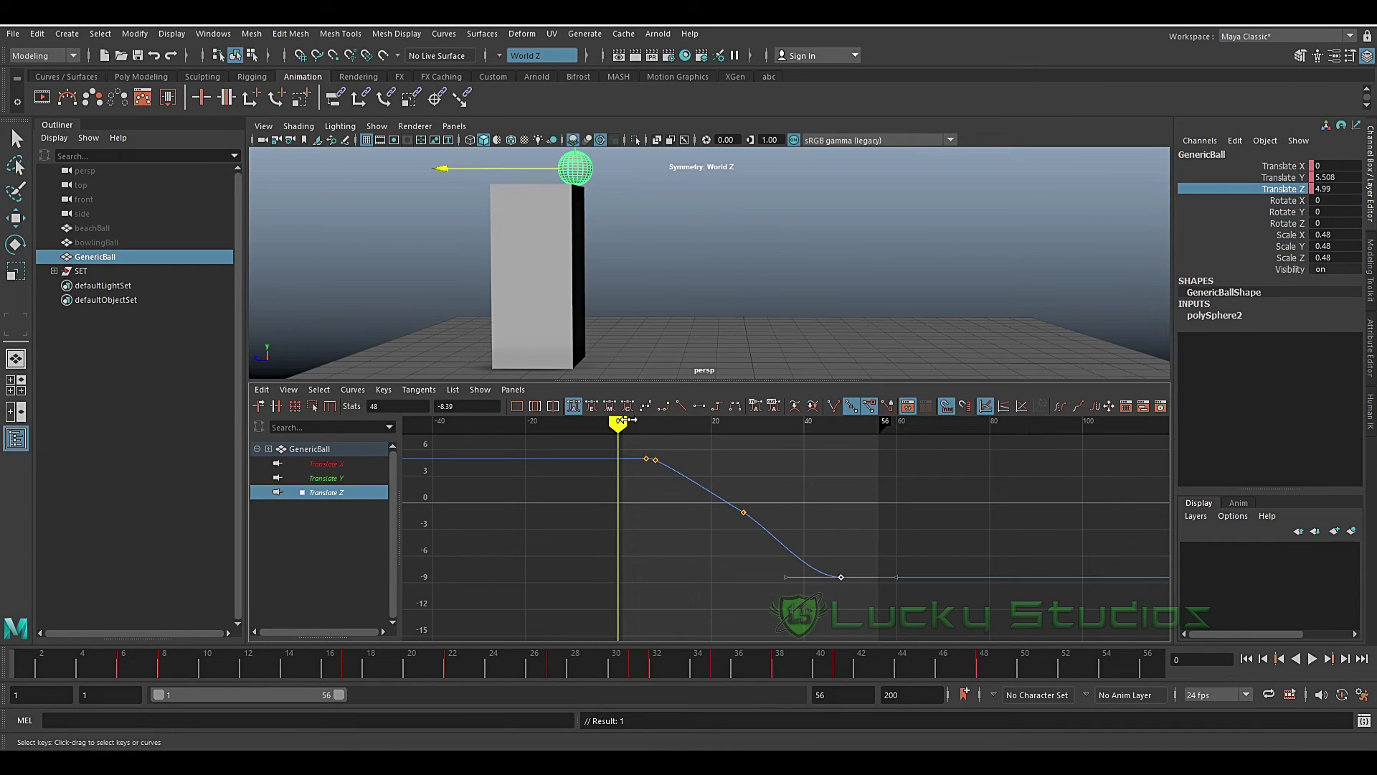
Play the animation, stop it, and maximize the perspective view.
key("alt+v")
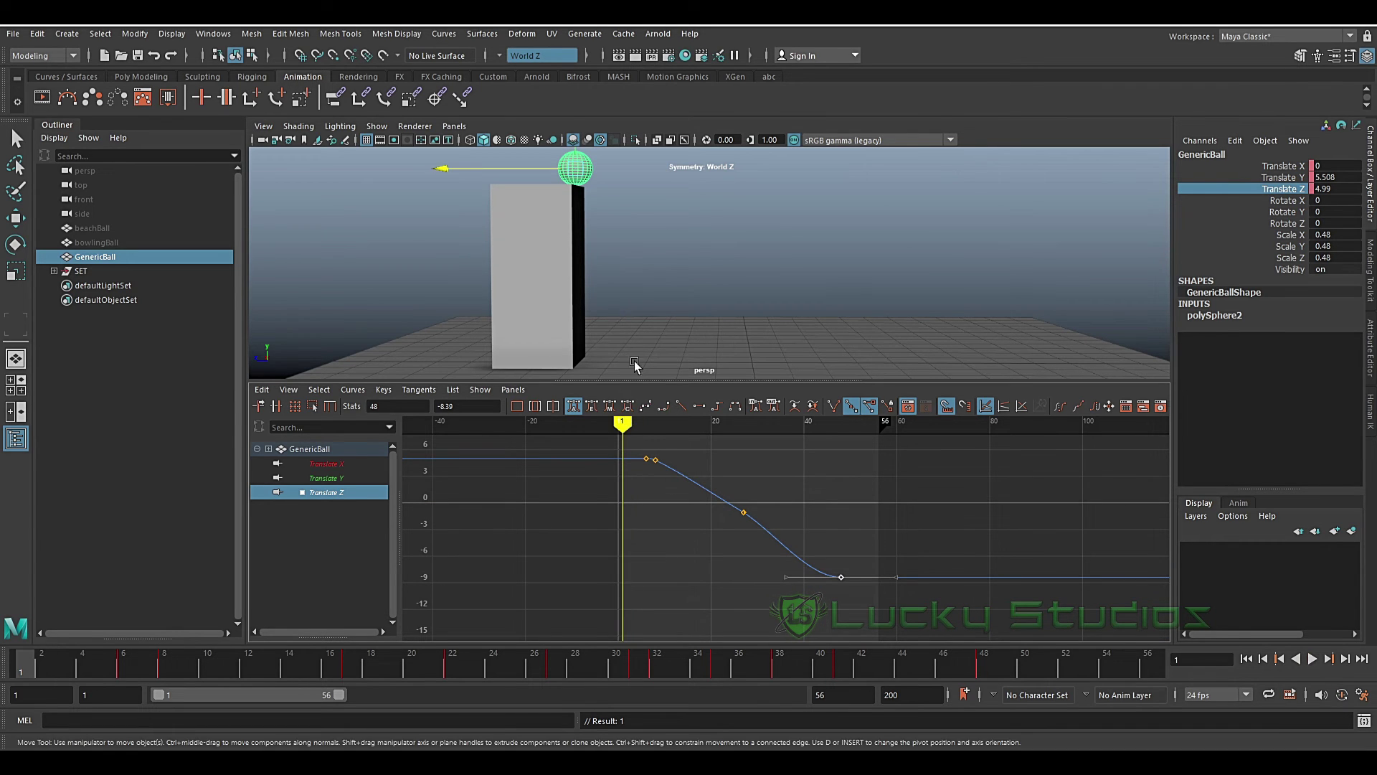
key("alt+v")
key("space")
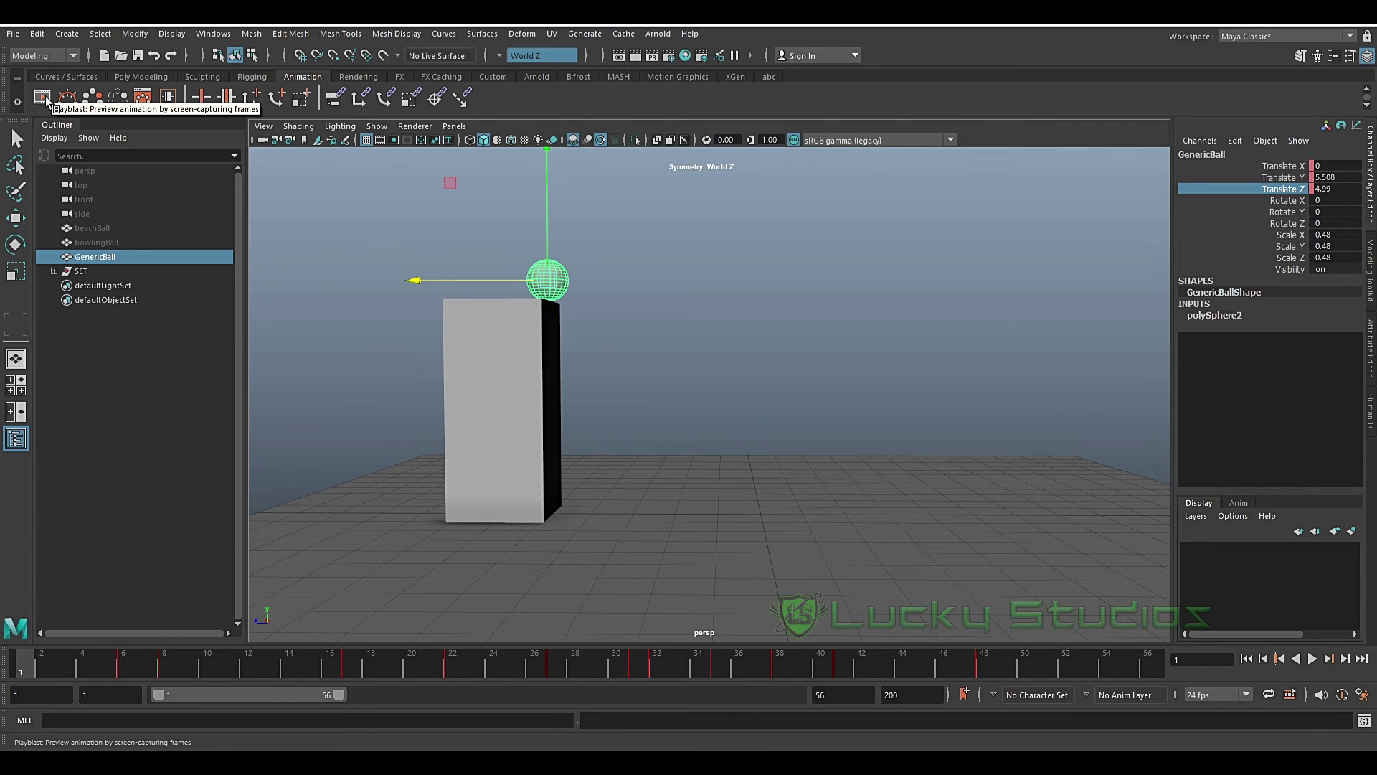
Record the blast12 playblast, rewind and play it, then close the player.
left_click(46, 98)
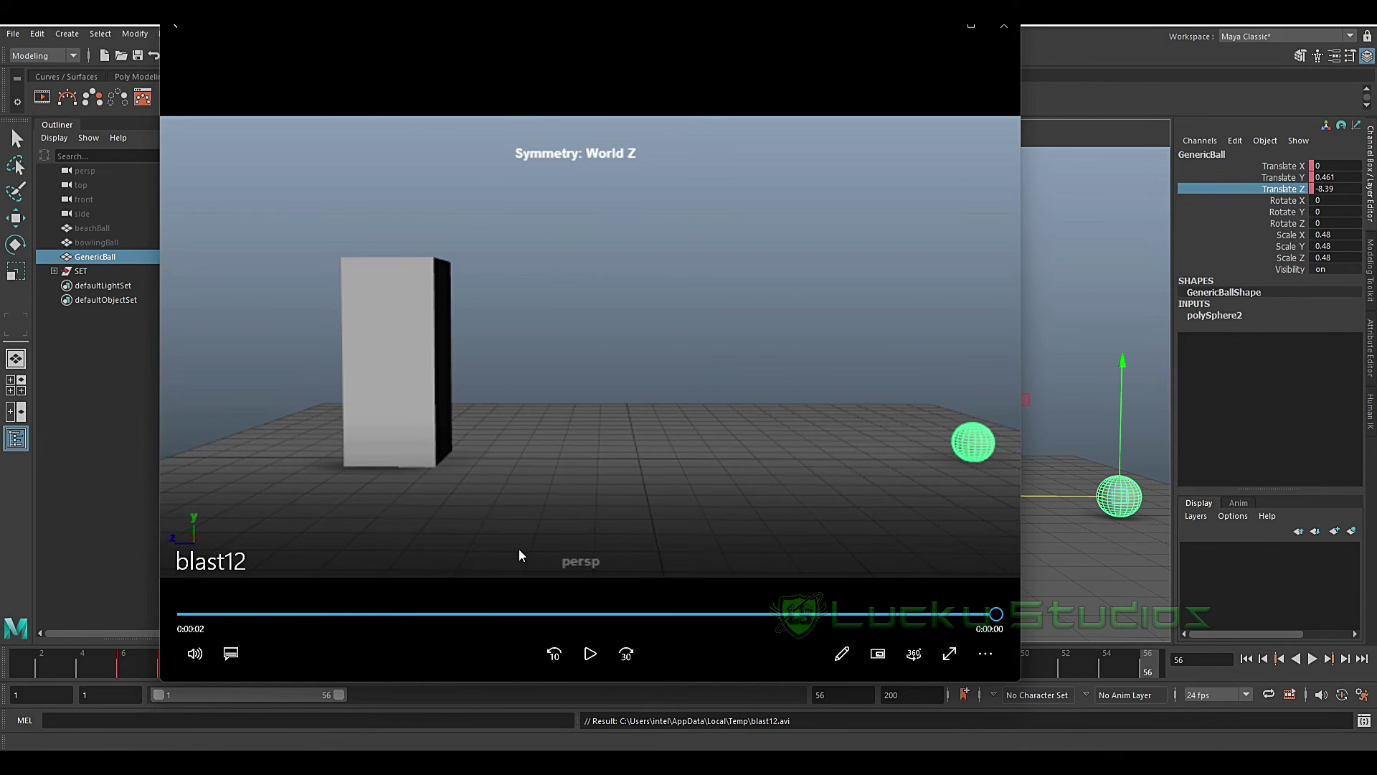
left_click_drag(631, 614, 184, 614)
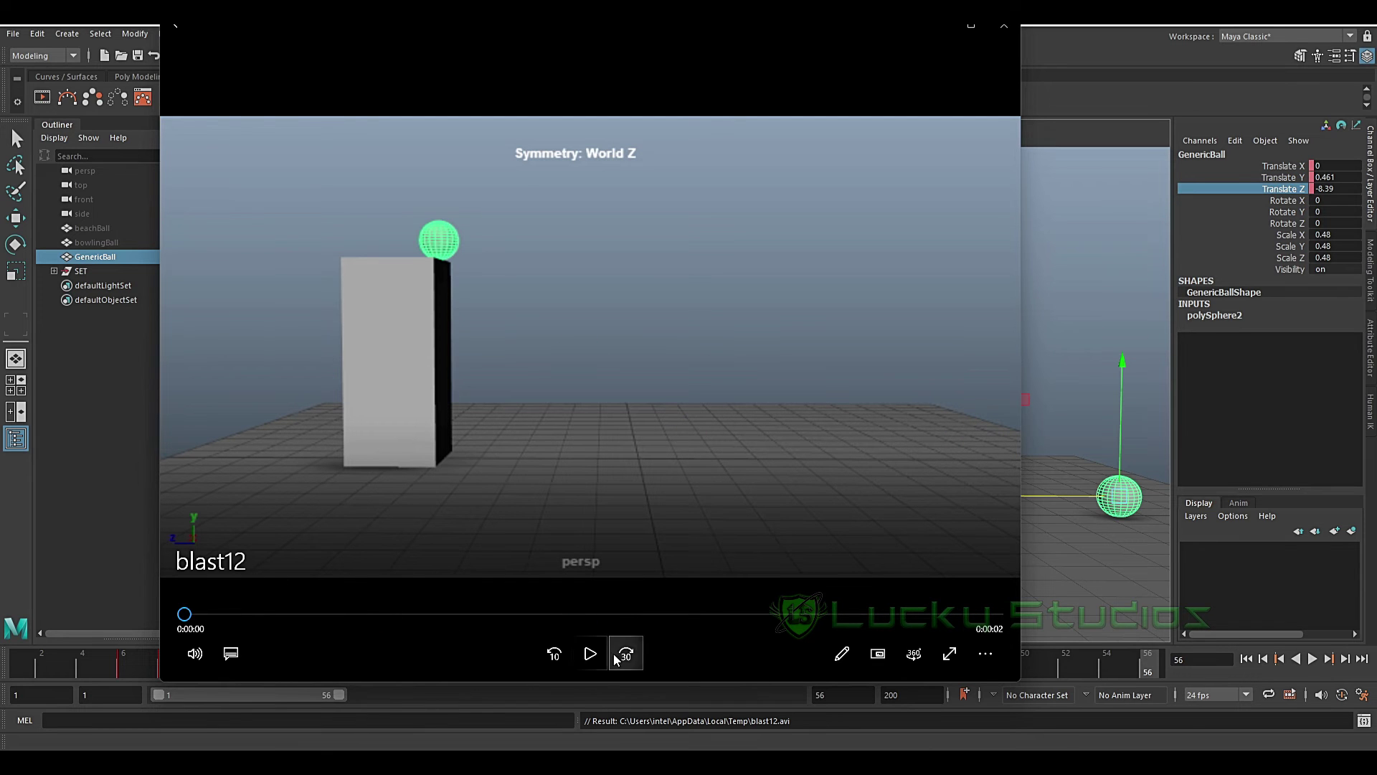
left_click(590, 654)
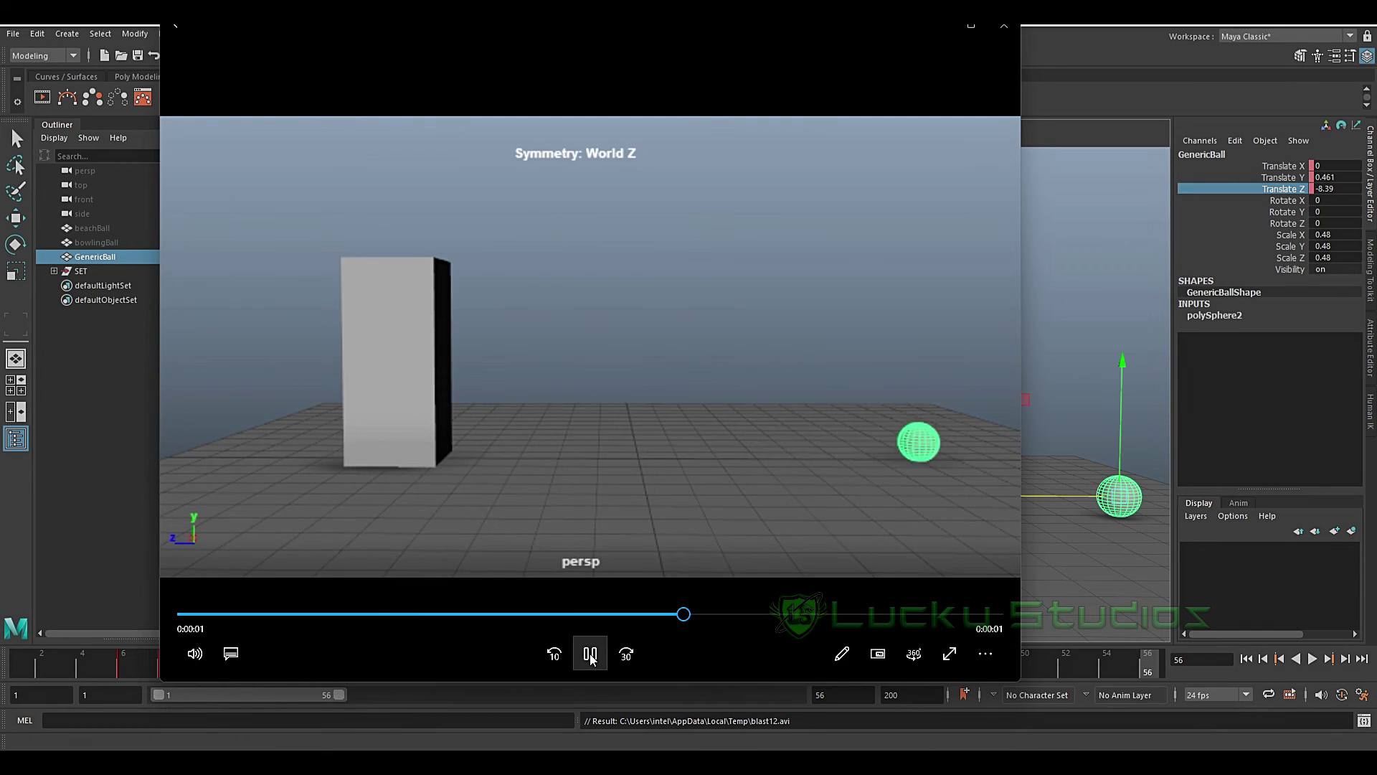
left_click(1004, 26)
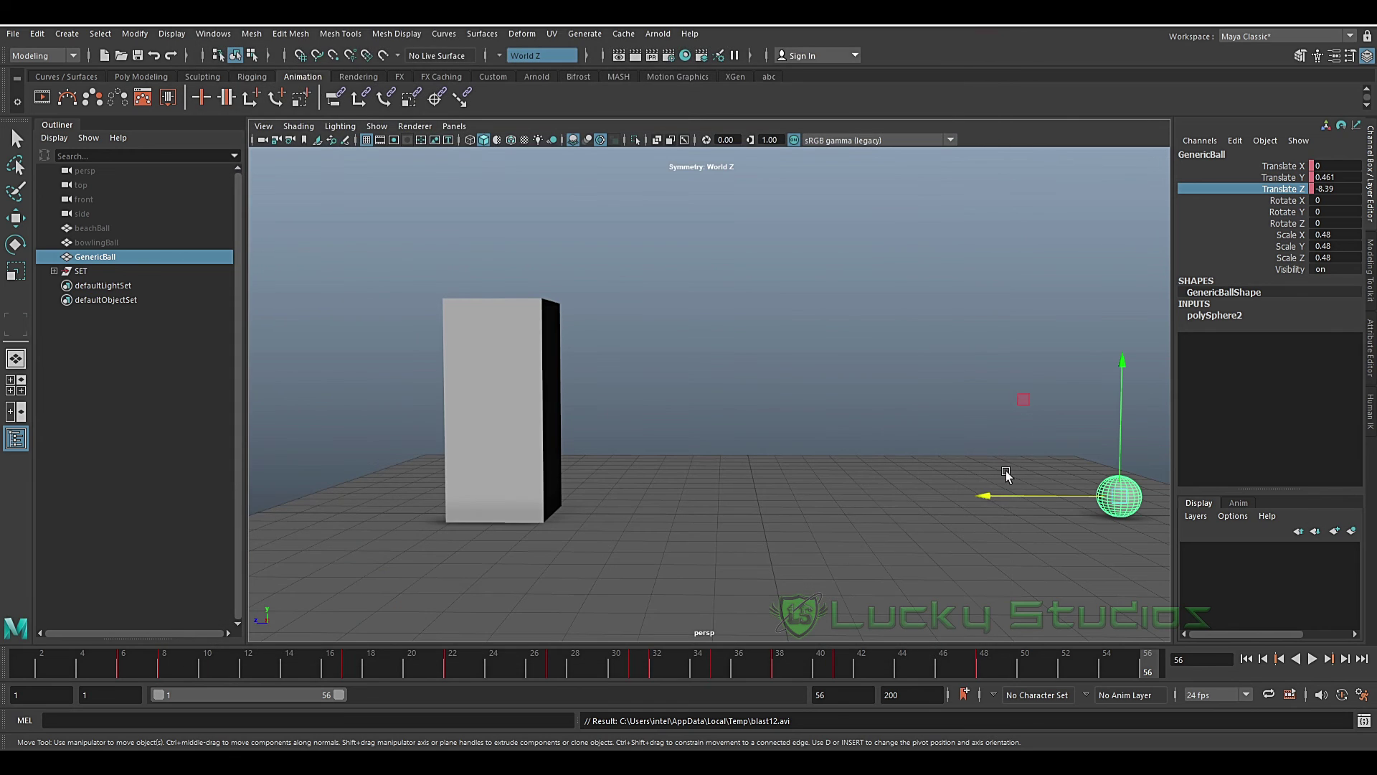
Ghost the ball, deselect it, and scrub frames 7 to 18 through its ghost trail.
mouse_move(22, 667)
left_mouse_down()
mouse_move(266, 664)
mouse_move(12, 652)
left_mouse_up()
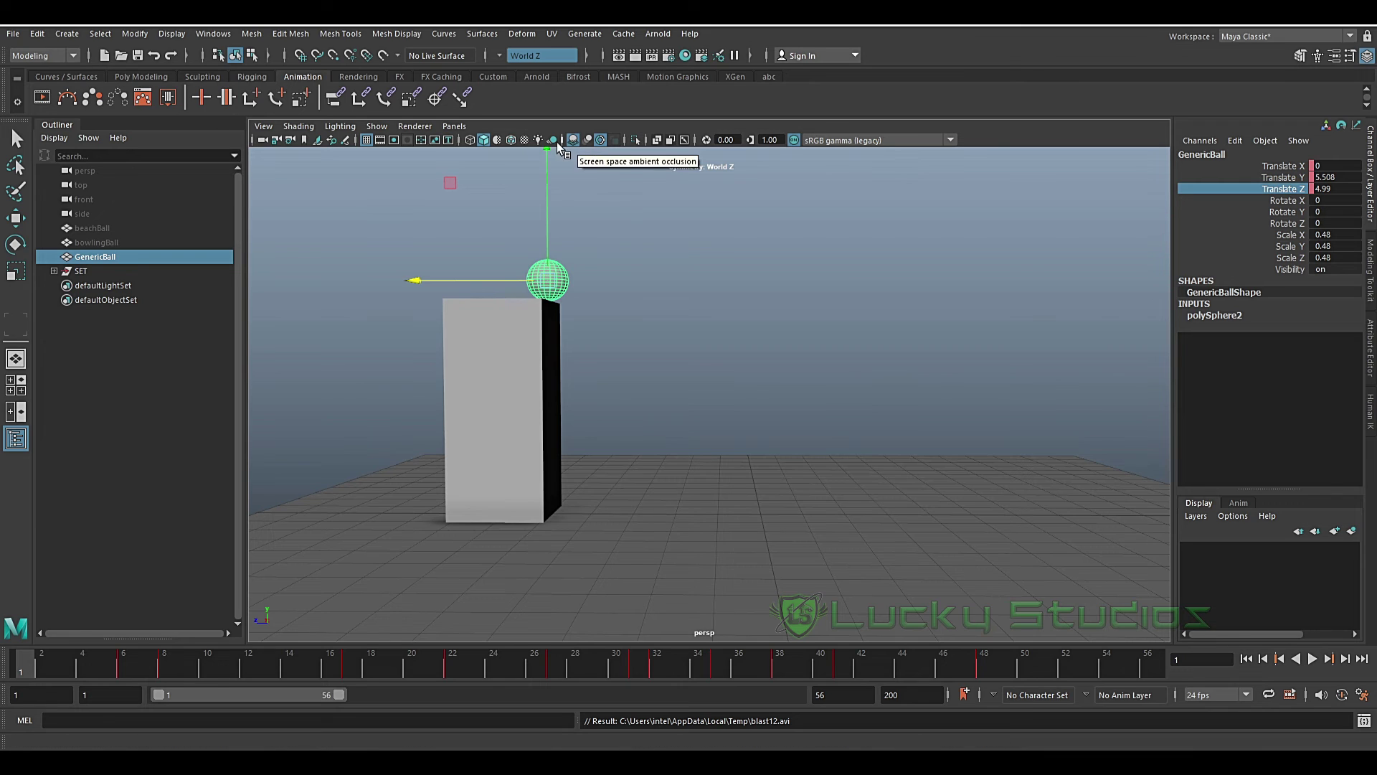
left_click(98, 104)
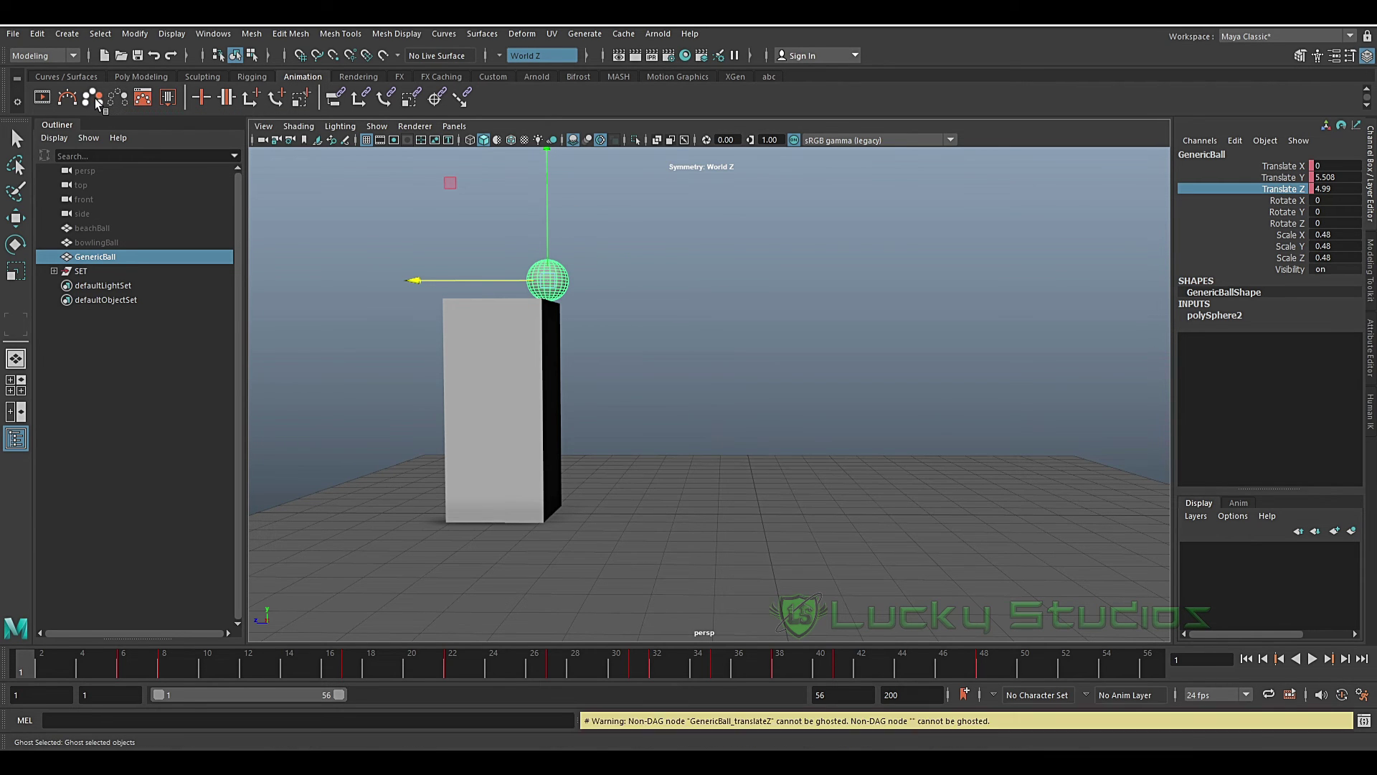
left_click(461, 224)
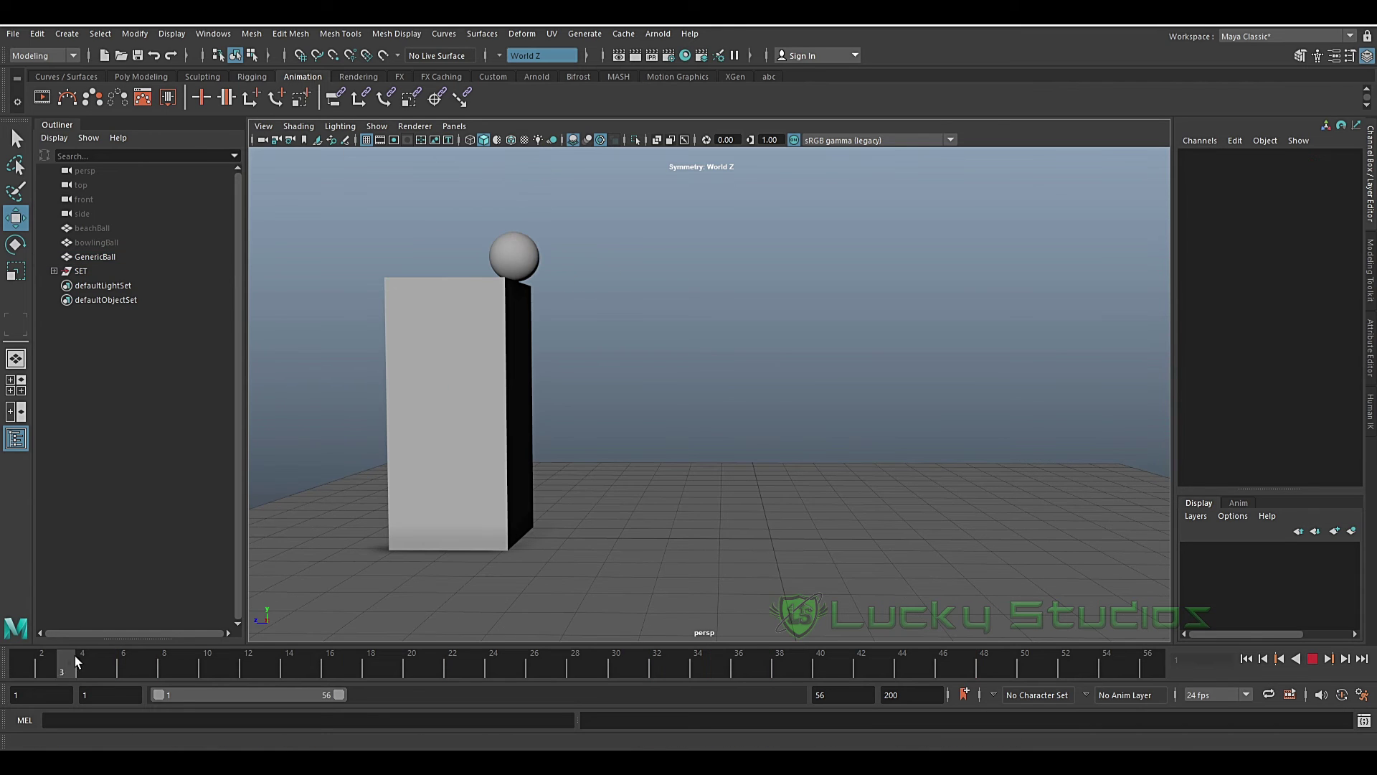
left_click_drag(41, 656, 290, 648)
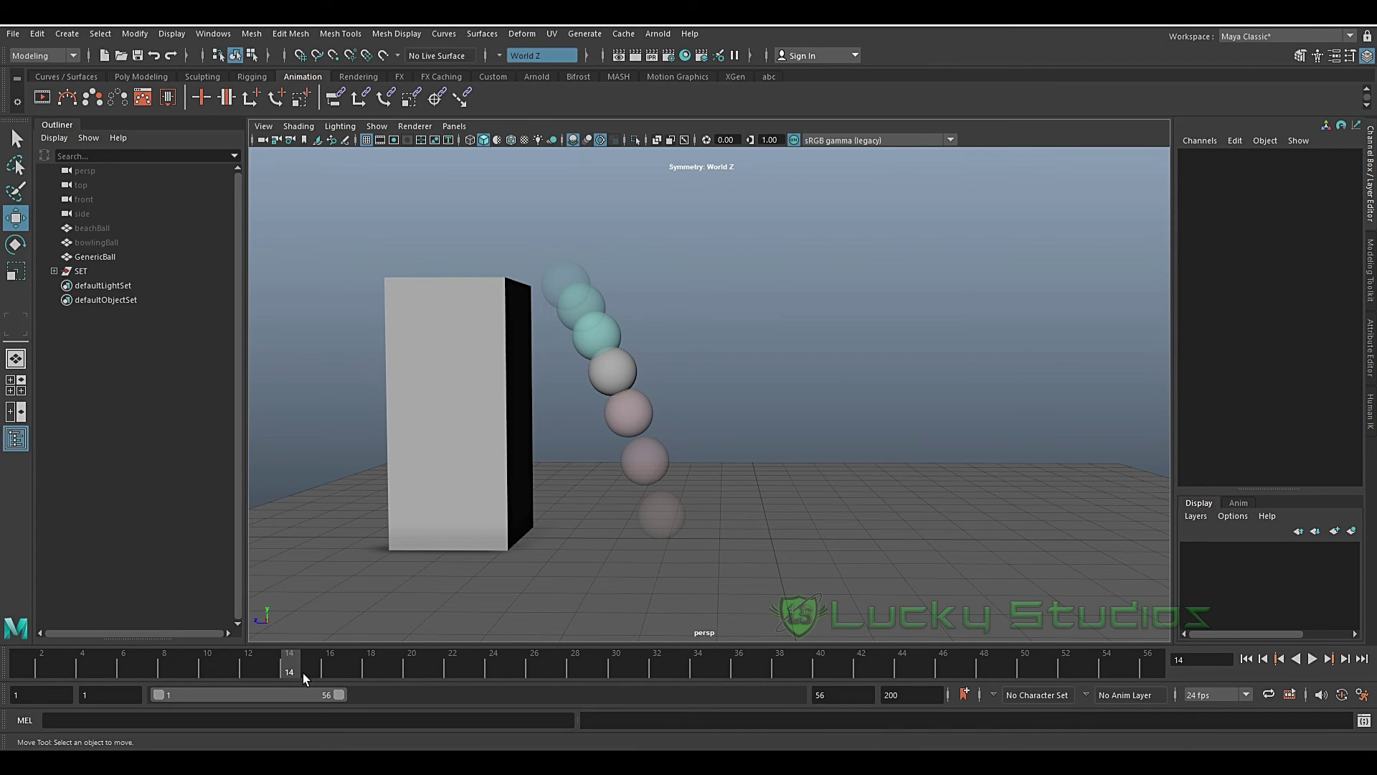
mouse_move(295, 666)
left_mouse_down()
mouse_move(501, 632)
mouse_move(829, 623)
mouse_move(363, 640)
mouse_move(280, 627)
mouse_move(300, 626)
left_mouse_up()
scroll(502, 509, "up", 3)
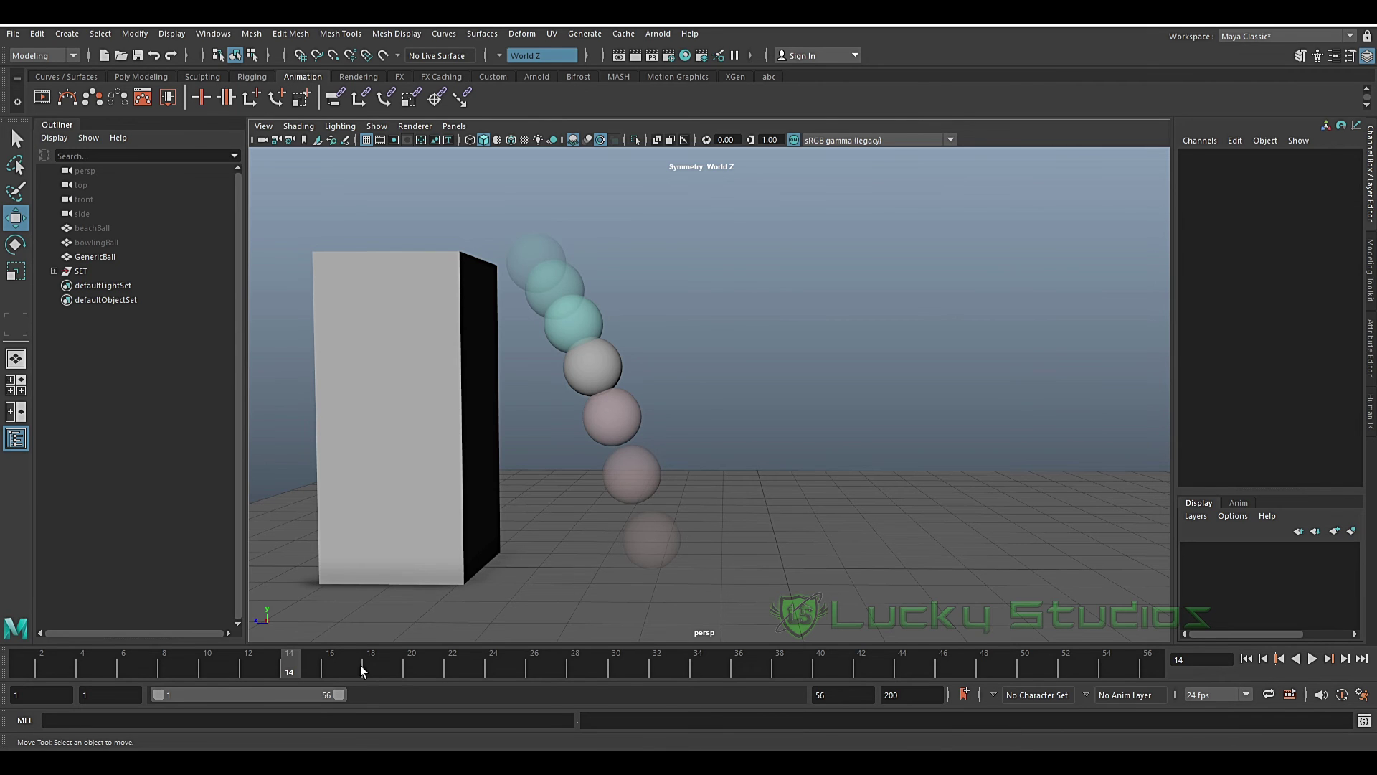
Play and scrub frames 15 to 25 to compare ghost positions around the bounce.
left_click_drag(290, 661, 339, 669)
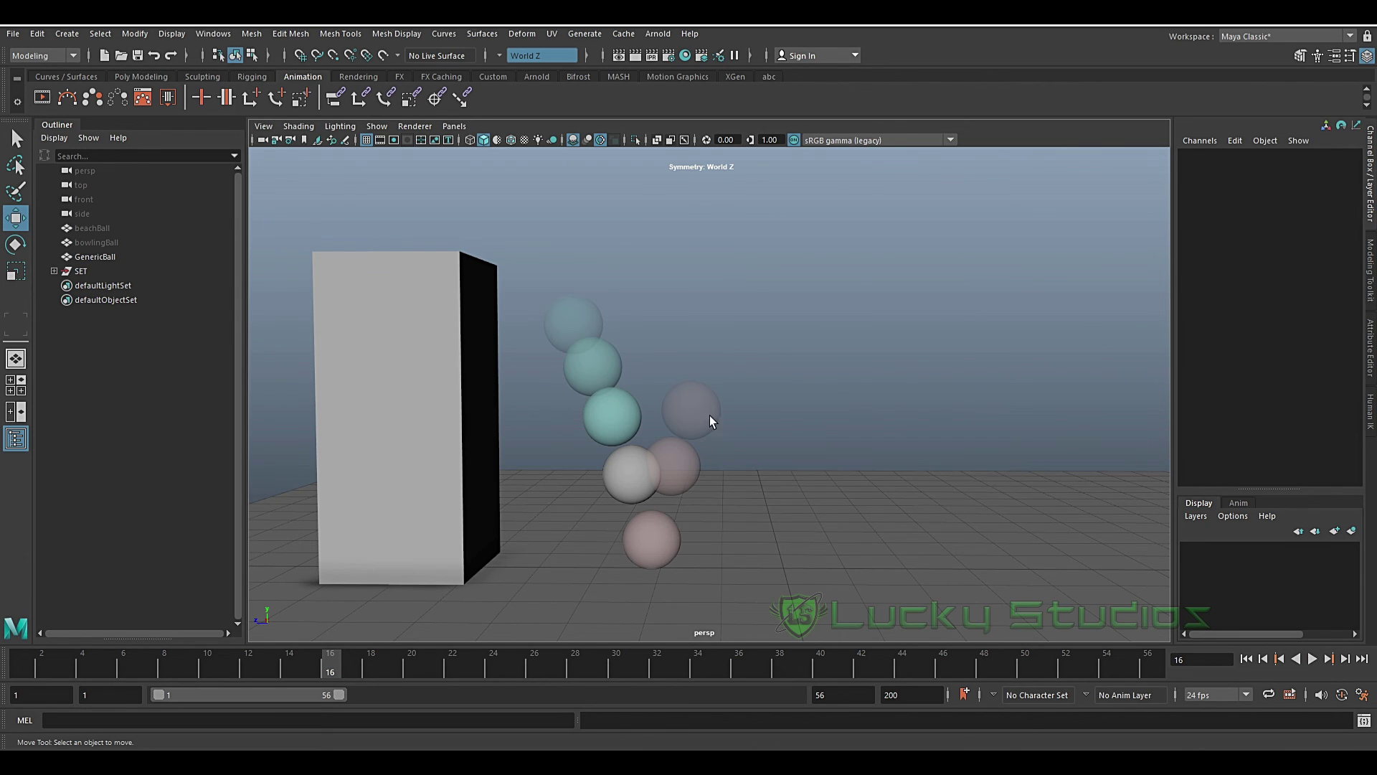
scroll(682, 498, "up", 2)
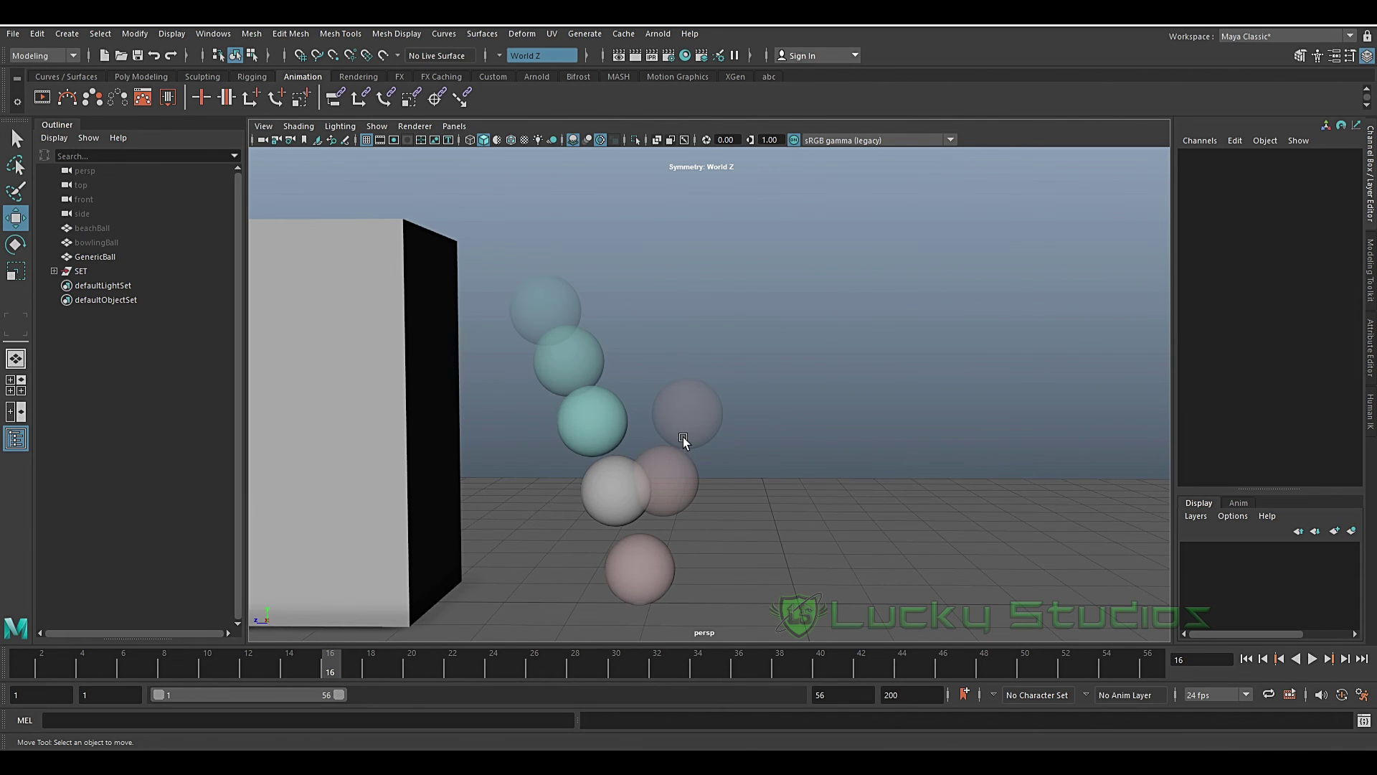
key("alt+v")
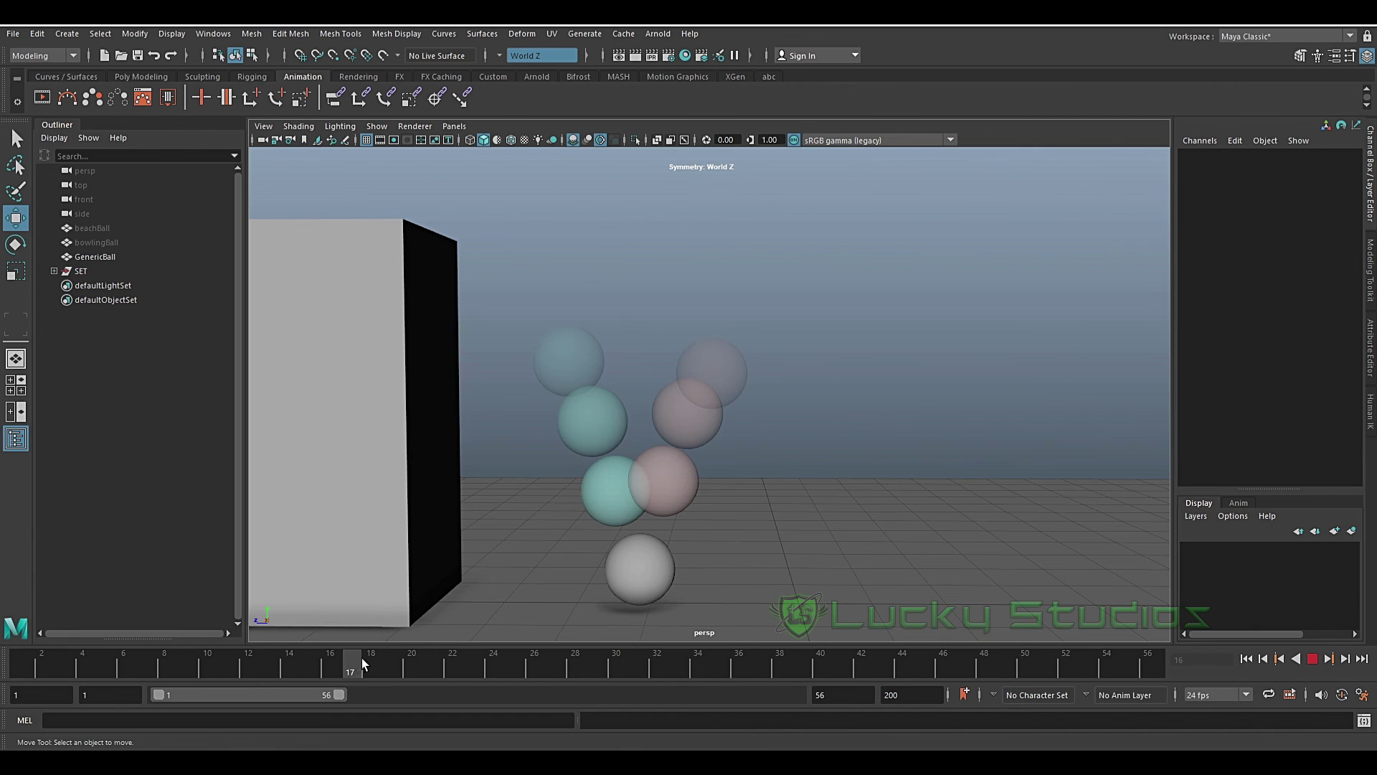
left_click_drag(362, 663, 449, 642)
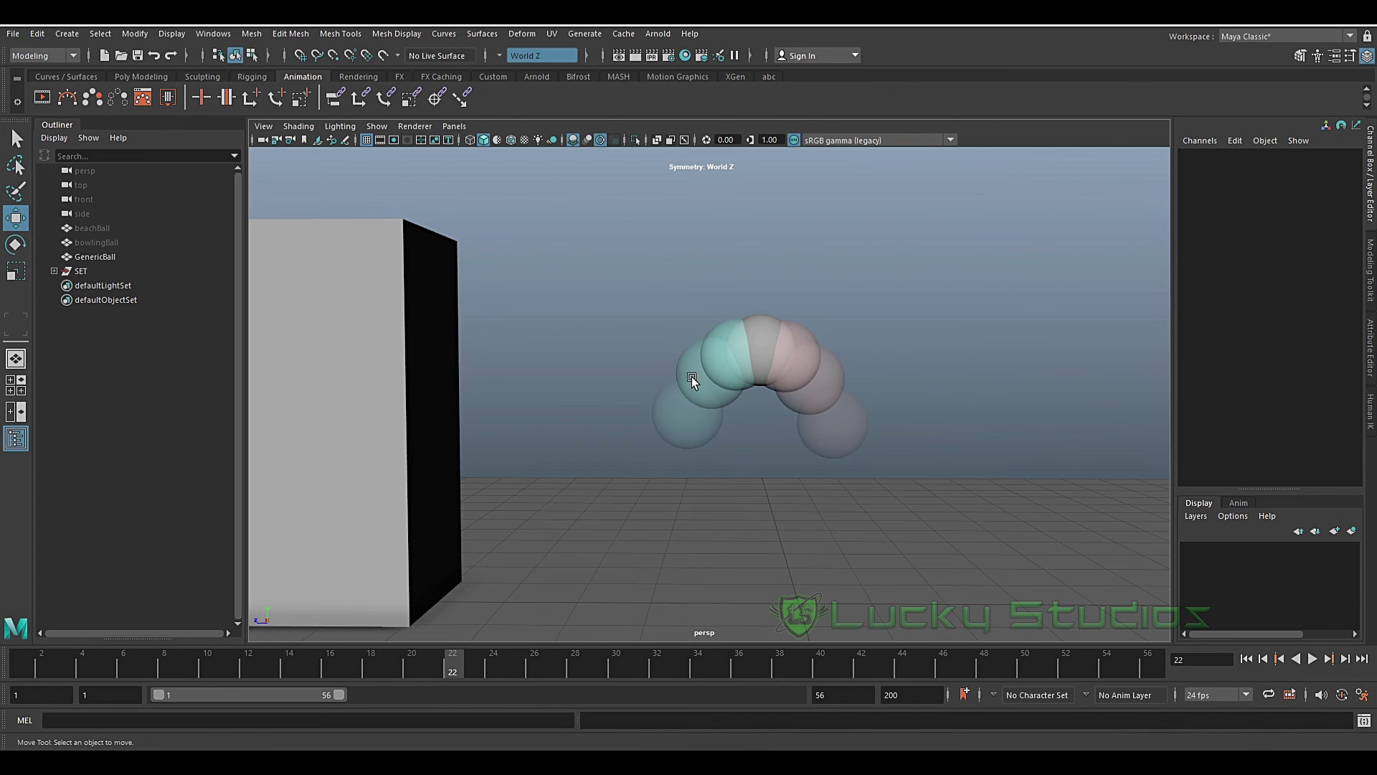
scroll(789, 374, "down", 2)
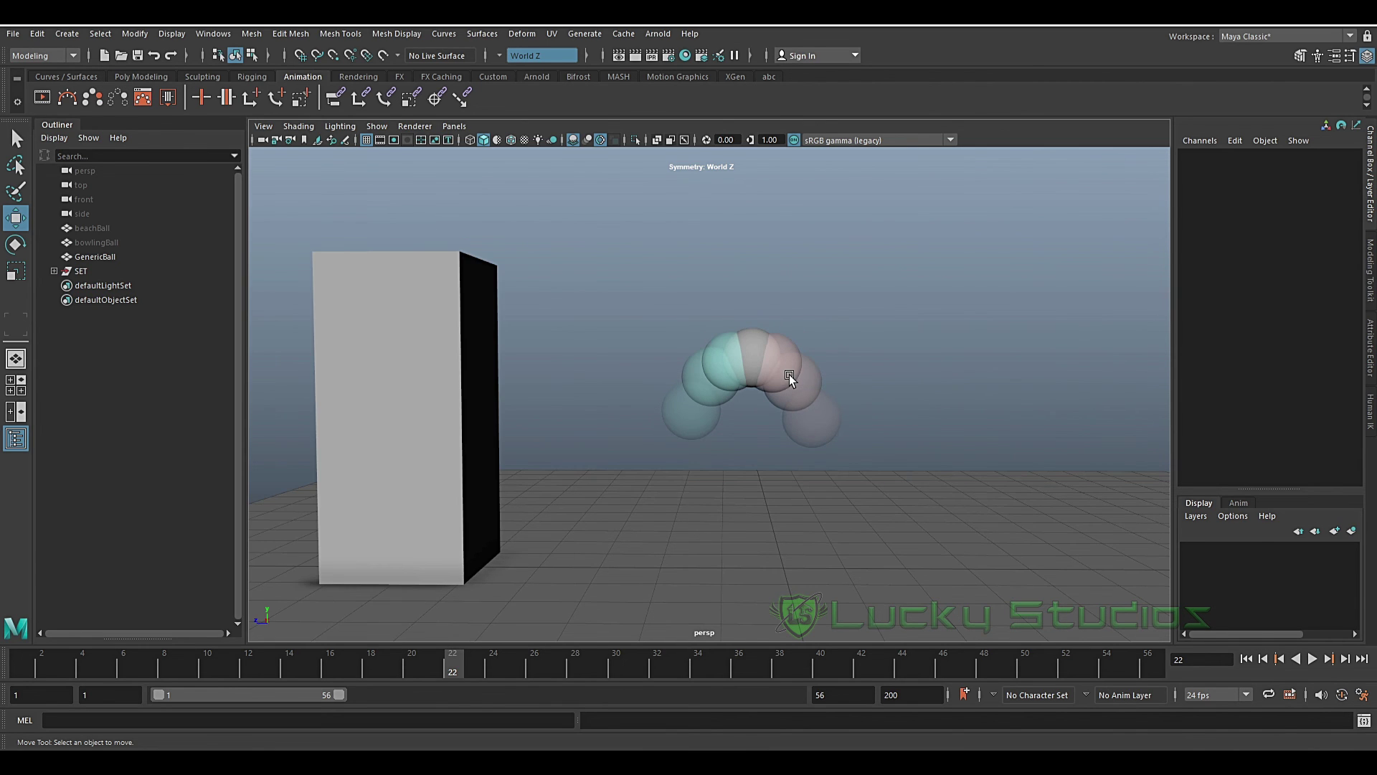
mouse_move(444, 673)
left_mouse_down()
mouse_move(797, 641)
mouse_move(20, 628)
mouse_move(722, 608)
mouse_move(20, 588)
left_mouse_up()
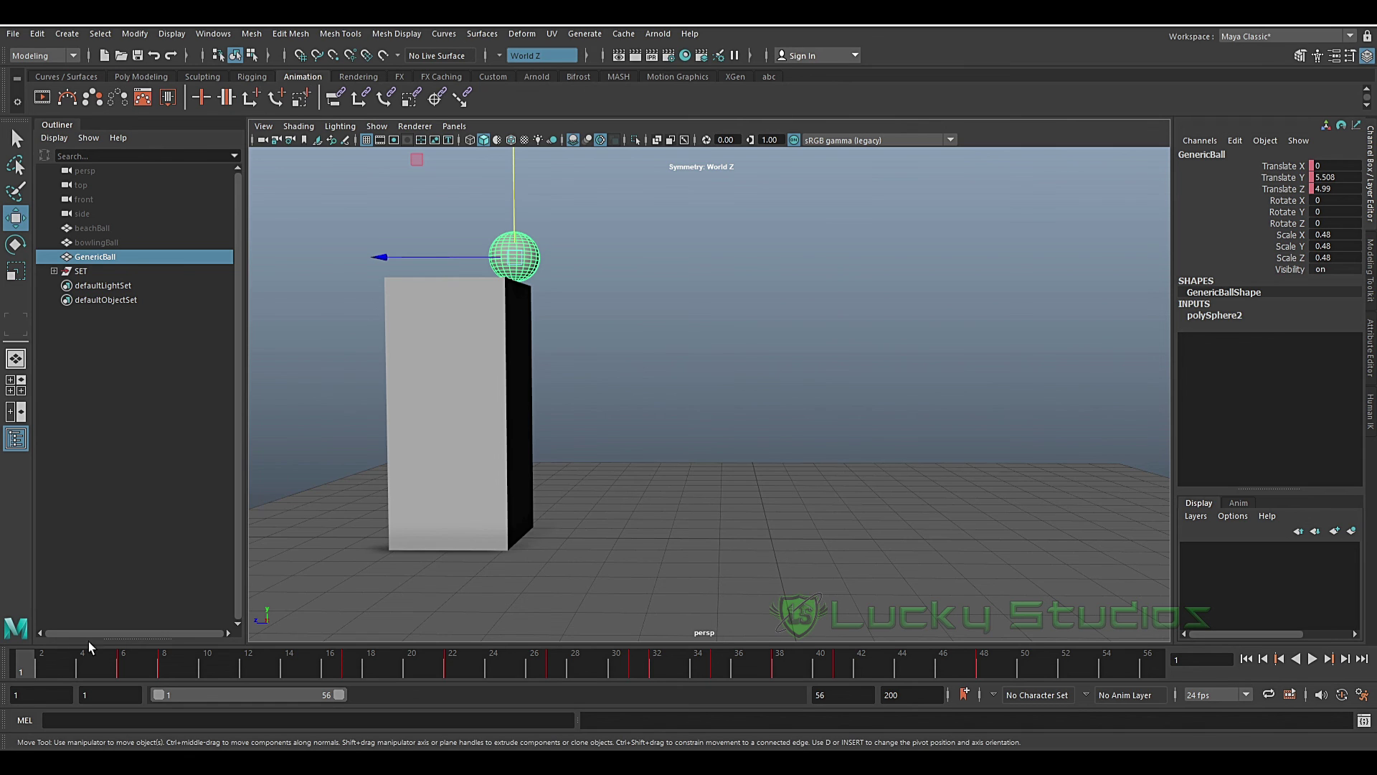
key("alt+v")
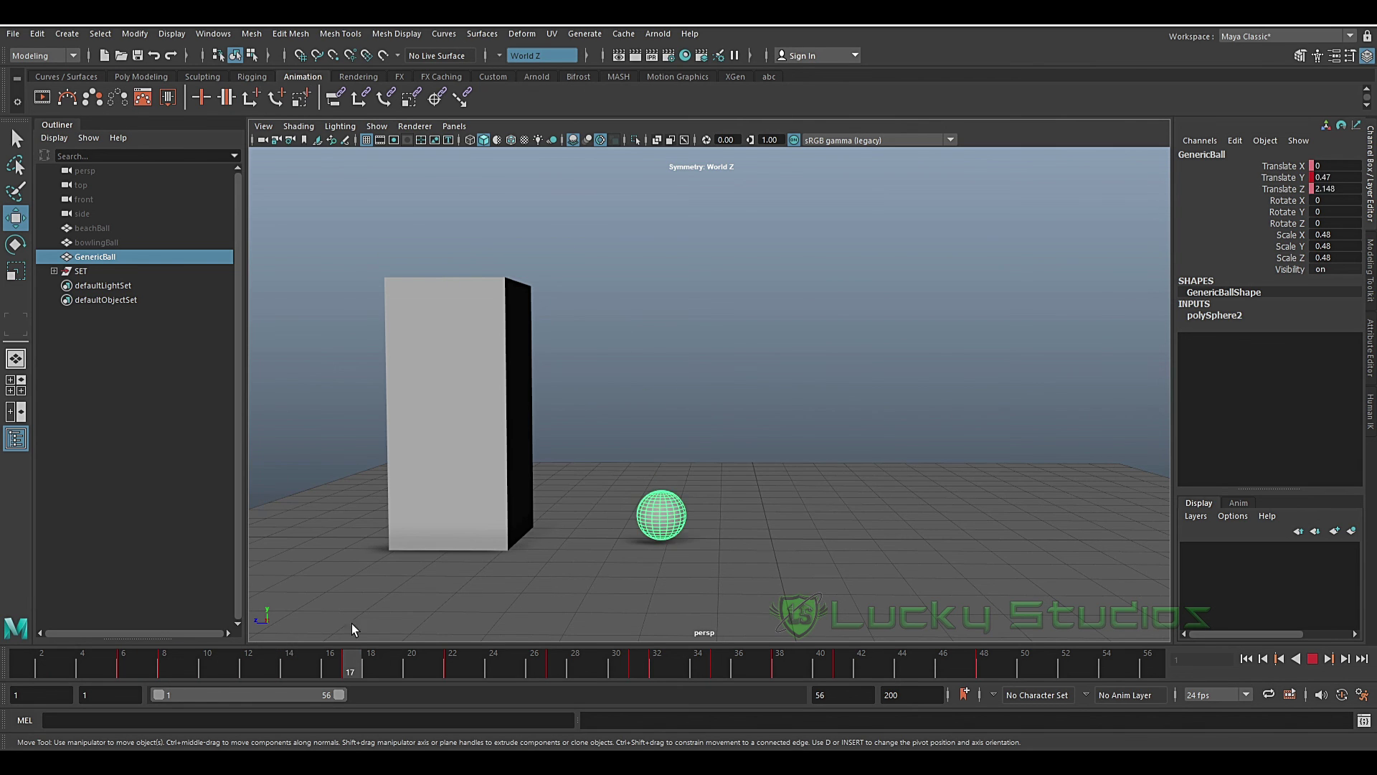
left_click_drag(582, 647, 35, 608)
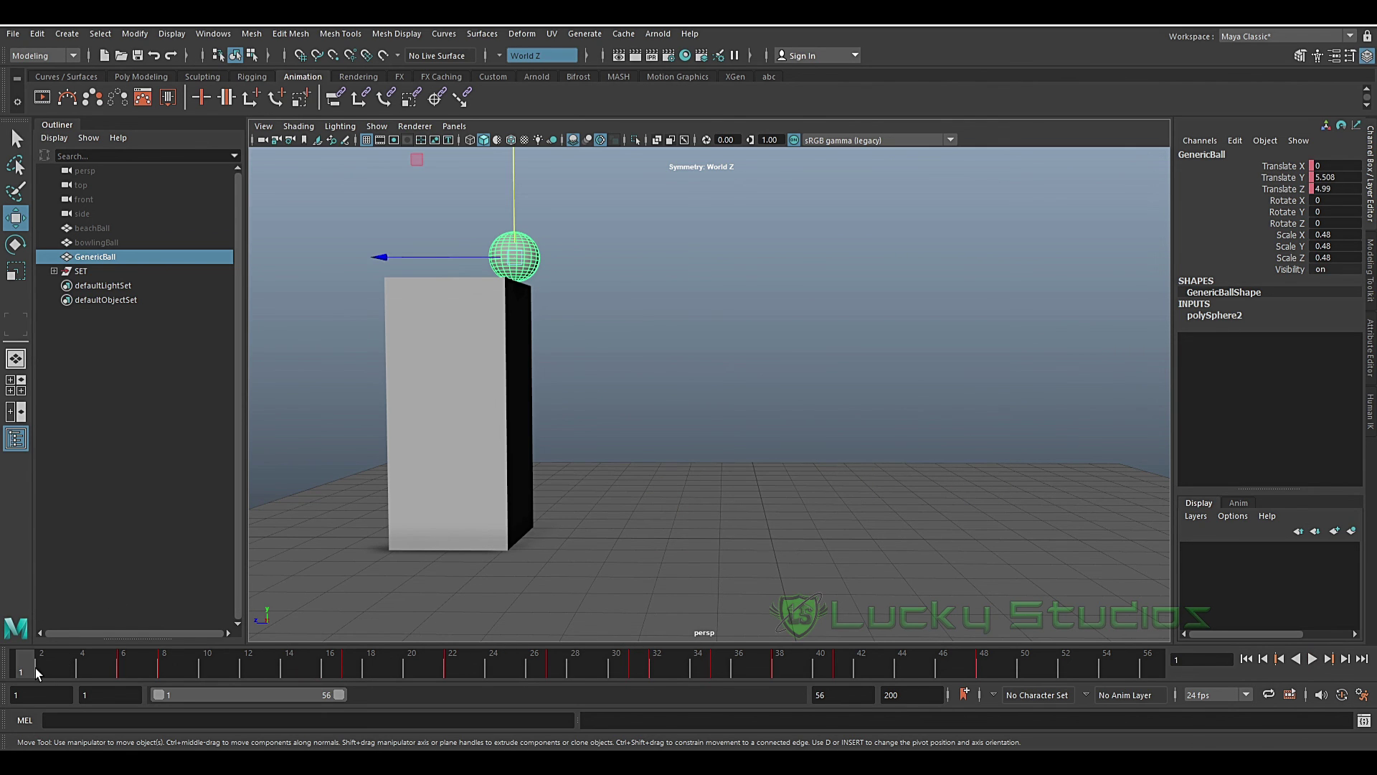
left_click(489, 498)
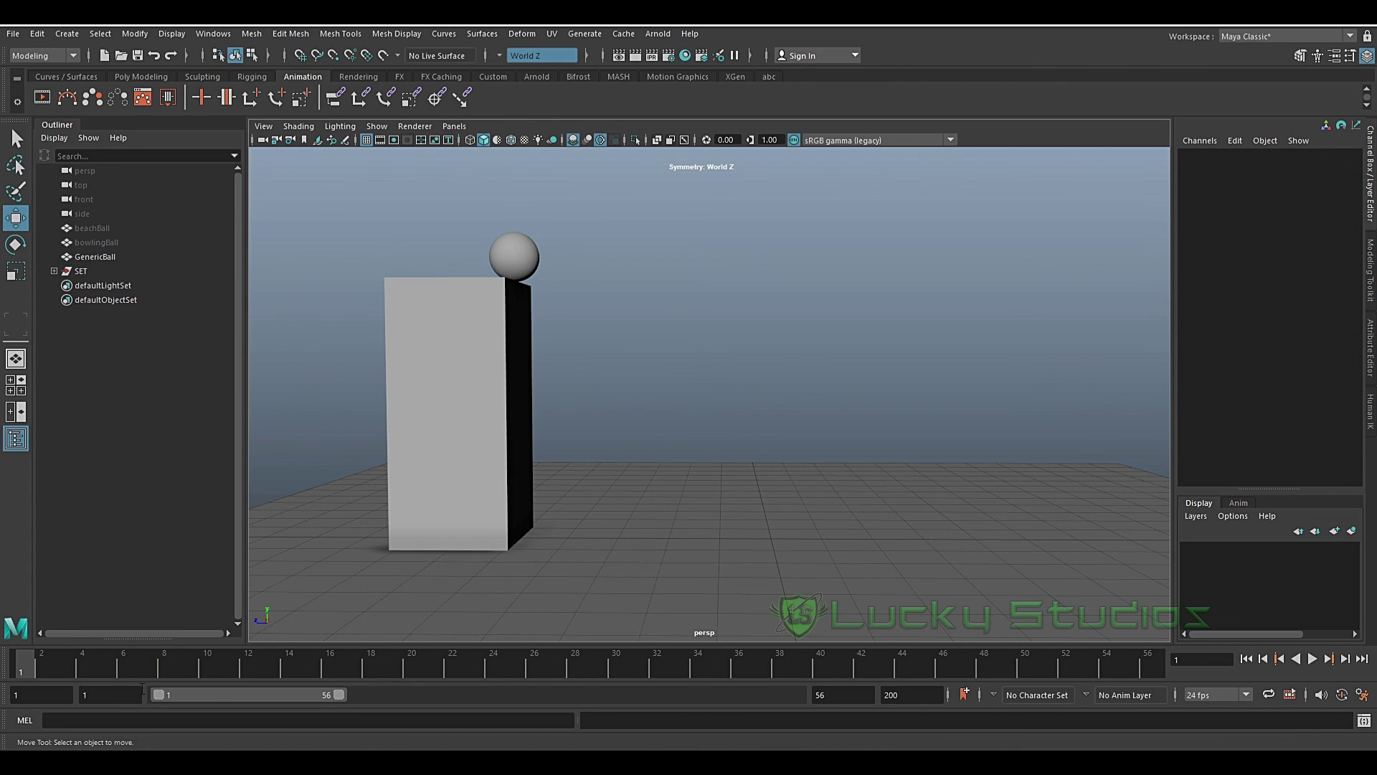
key("alt+v")
mouse_move(190, 654)
left_mouse_down()
mouse_move(432, 657)
mouse_move(346, 673)
left_mouse_up()
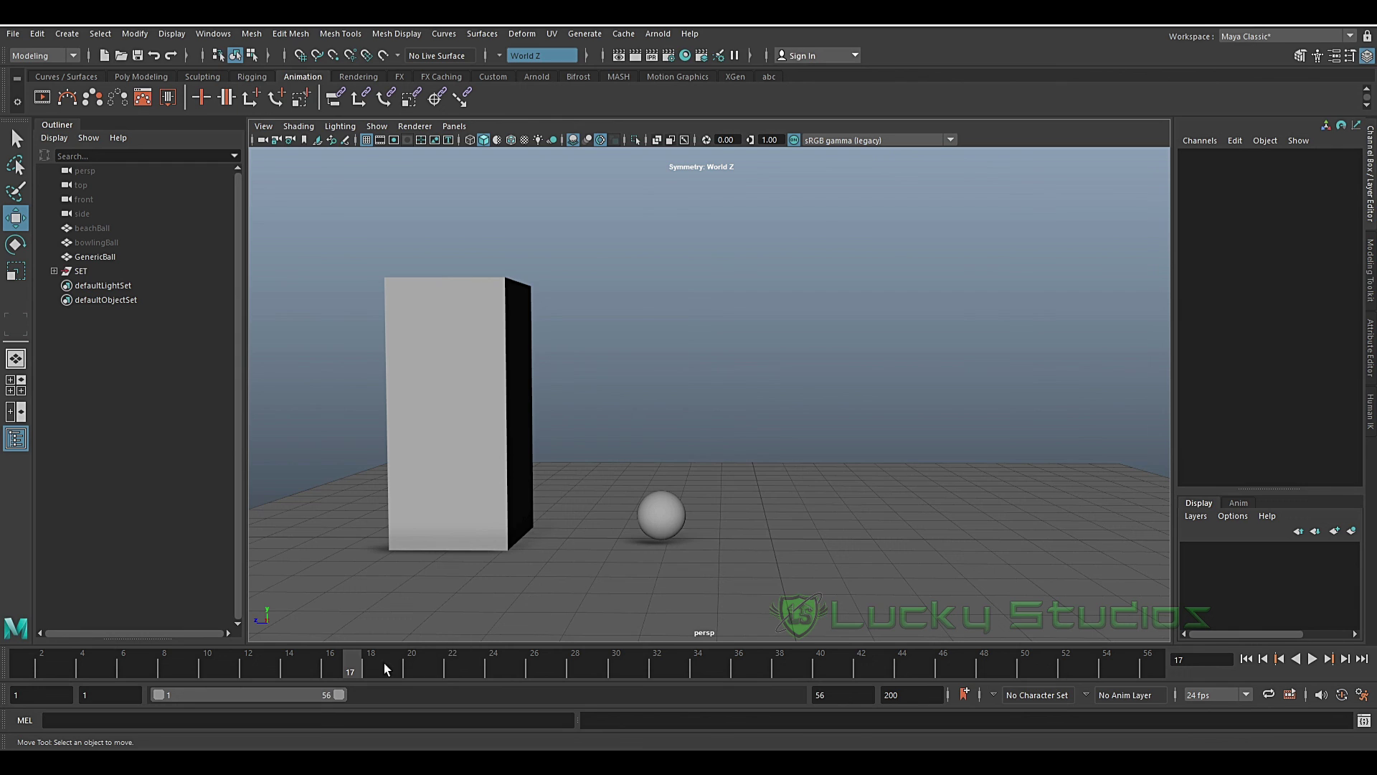
left_click(441, 664)
mouse_move(441, 664)
left_mouse_down()
mouse_move(222, 669)
mouse_move(459, 663)
mouse_move(203, 673)
mouse_move(504, 667)
mouse_move(211, 662)
mouse_move(558, 648)
mouse_move(933, 647)
mouse_move(184, 627)
left_mouse_up()
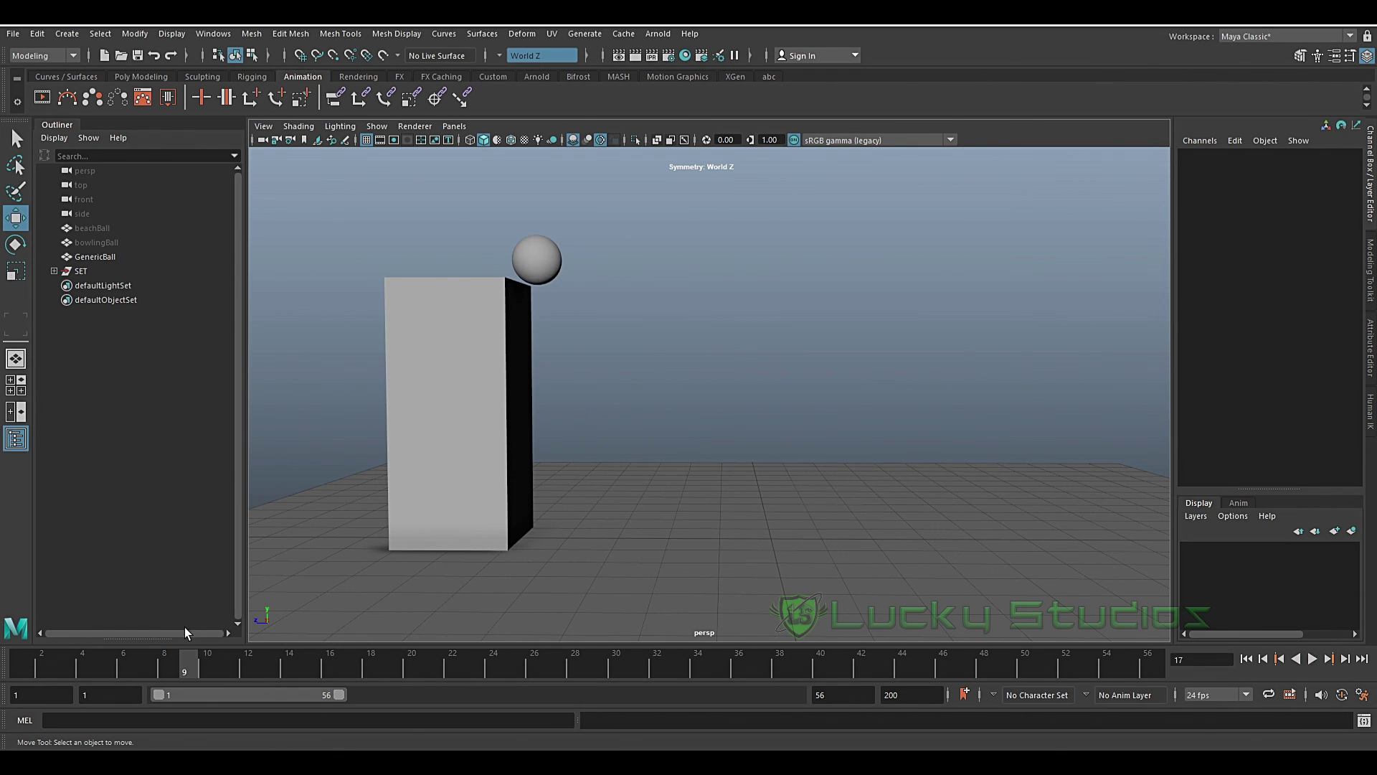